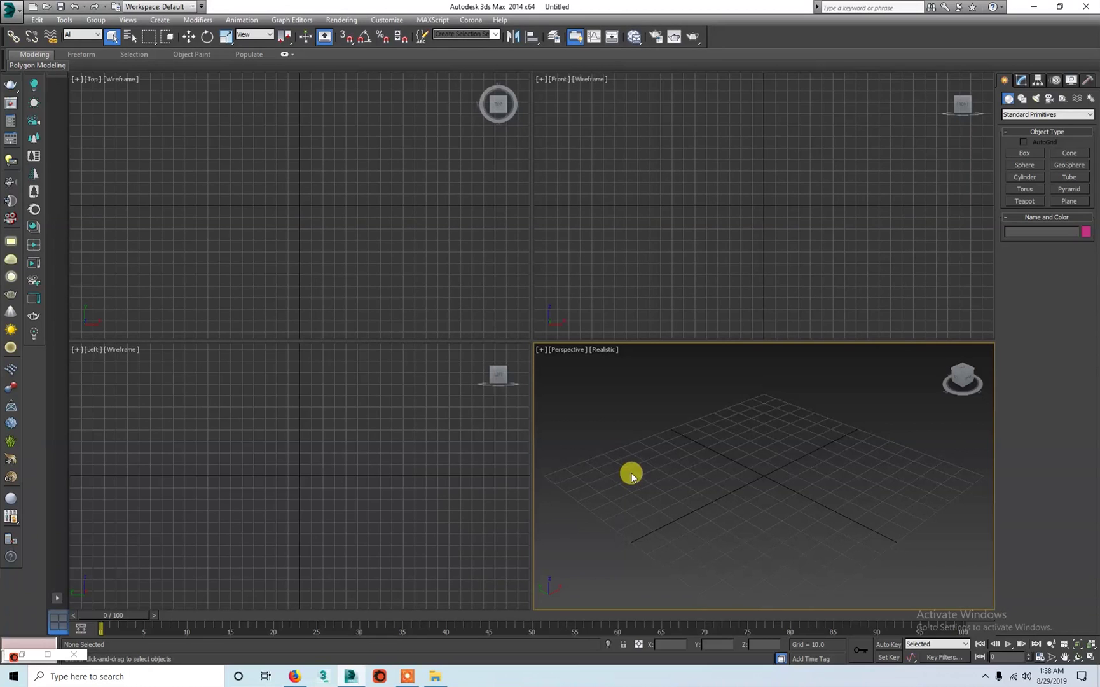
# Look over the empty untitled scene, then bring the Ducati project folder in File Explorer to the front.
pyautogui.click(416, 283)
pyautogui.click(733, 503)
pyautogui.keyDown('alt'); pyautogui.moveTo(770, 474); pyautogui.dragTo(774, 494, button='middle'); pyautogui.keyUp('alt')
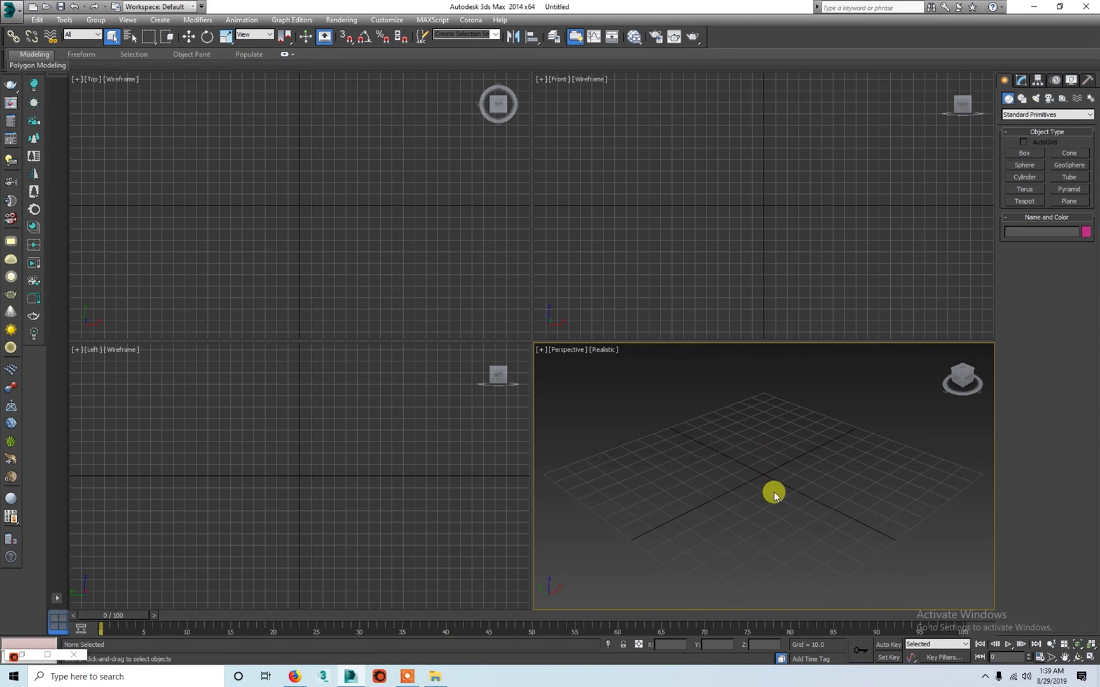
pyautogui.click(434, 675)
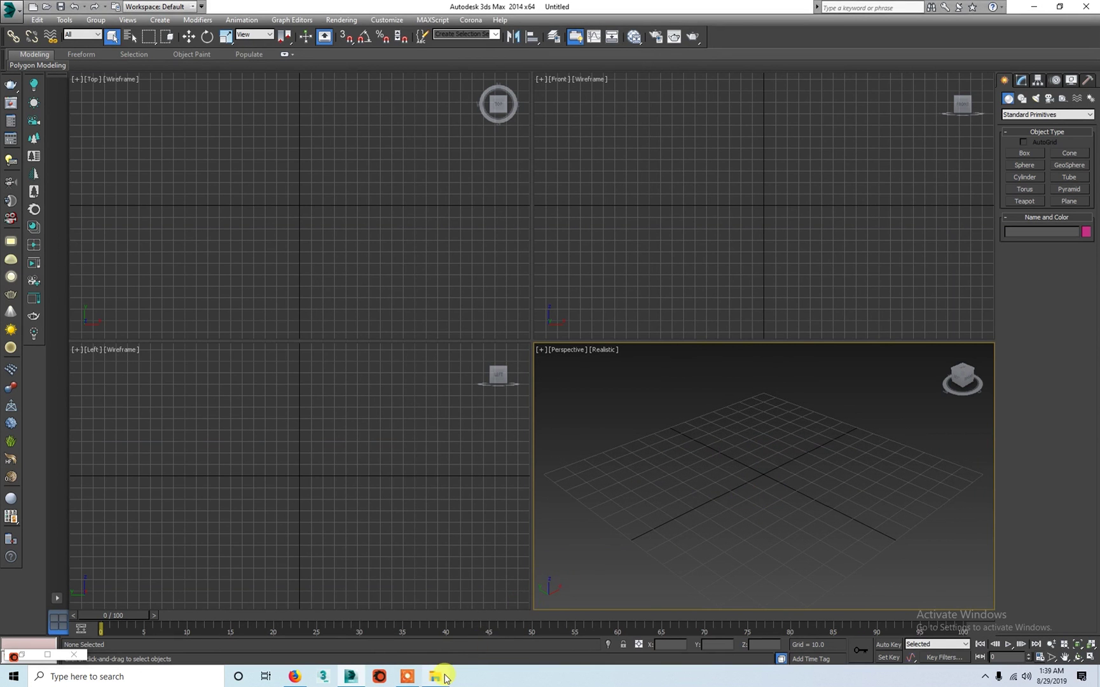
# Extract the Ducati Monster.7z archive into the project folder.
pyautogui.click(147, 71)
pyautogui.rightClick(147, 72)
pyautogui.click(171, 118)
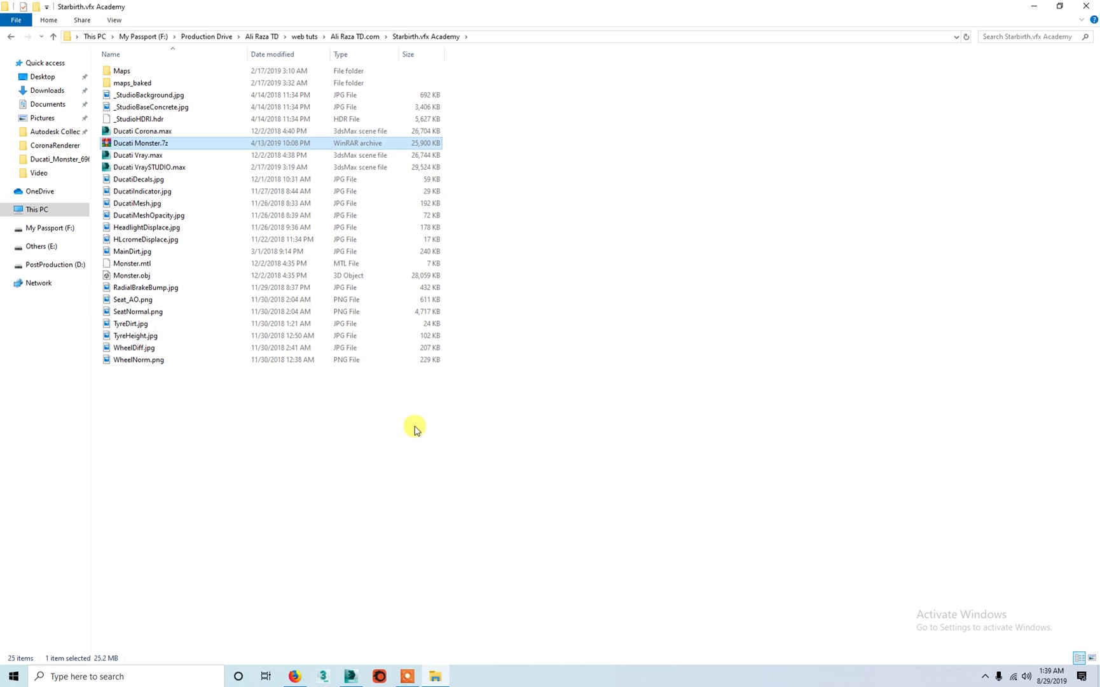
pyautogui.click(277, 434)
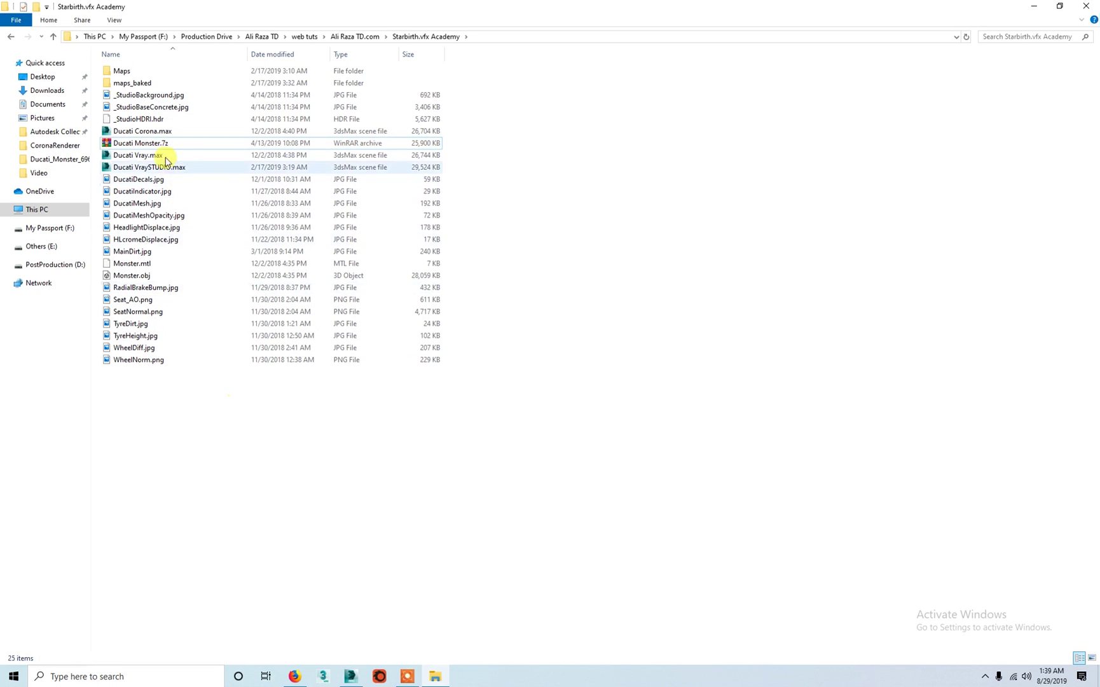
# Select Ducati Corona.max and set the folder view to Large icons.
pyautogui.click(172, 133)
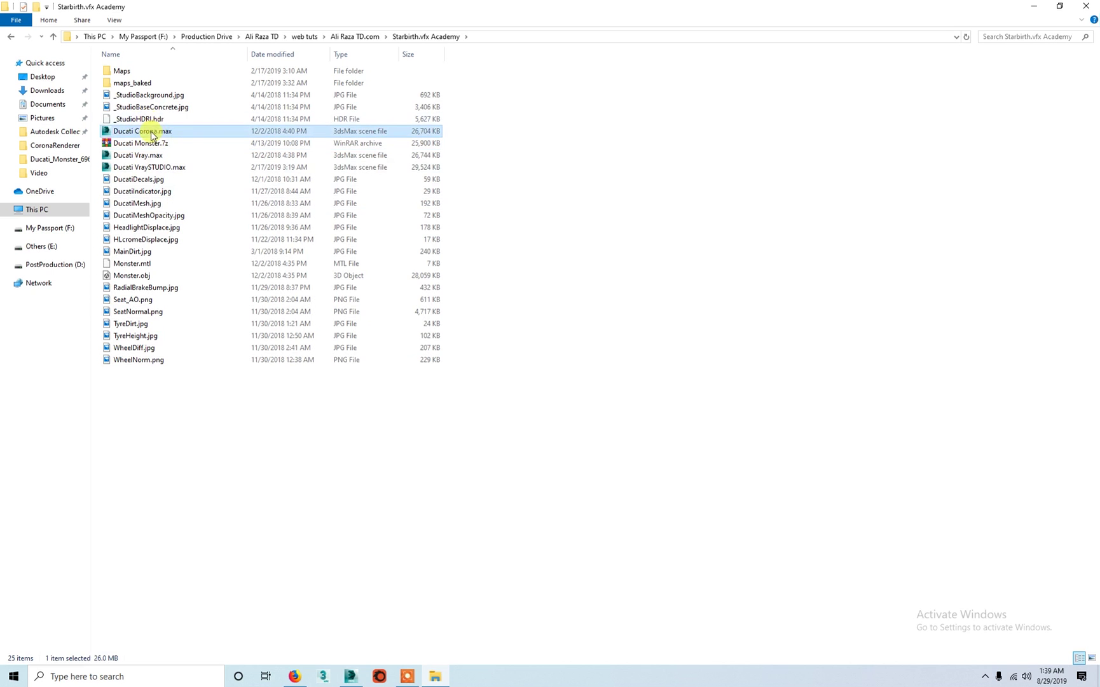
pyautogui.click(116, 21)
pyautogui.click(177, 31)
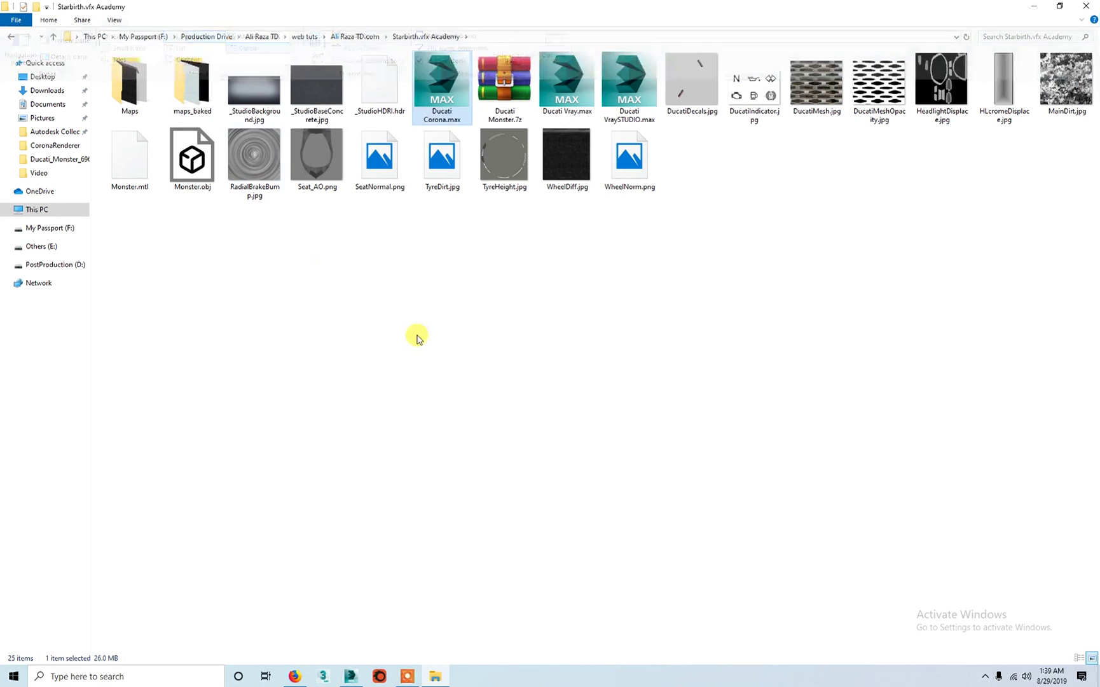
pyautogui.click(419, 330)
# Drag Ducati Corona.max into the 3ds Max perspective view and merge it into the scene.
pyautogui.moveTo(442, 89); pyautogui.dragTo(359, 638)
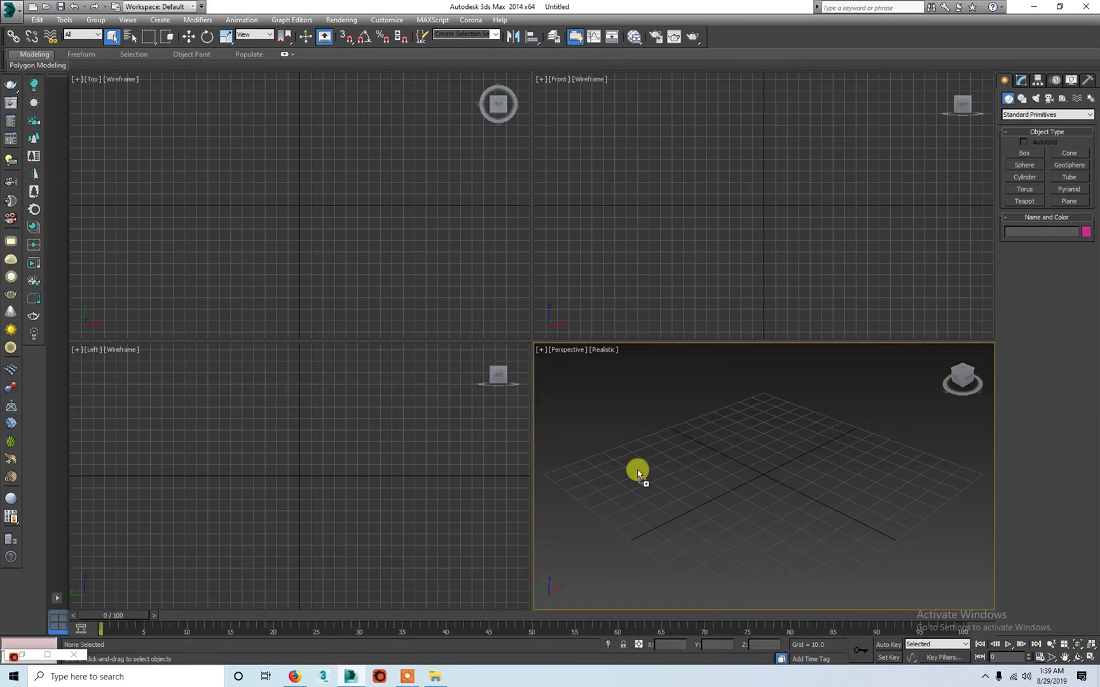
pyautogui.moveTo(359, 638); pyautogui.dragTo(699, 455)
pyautogui.click(714, 477)
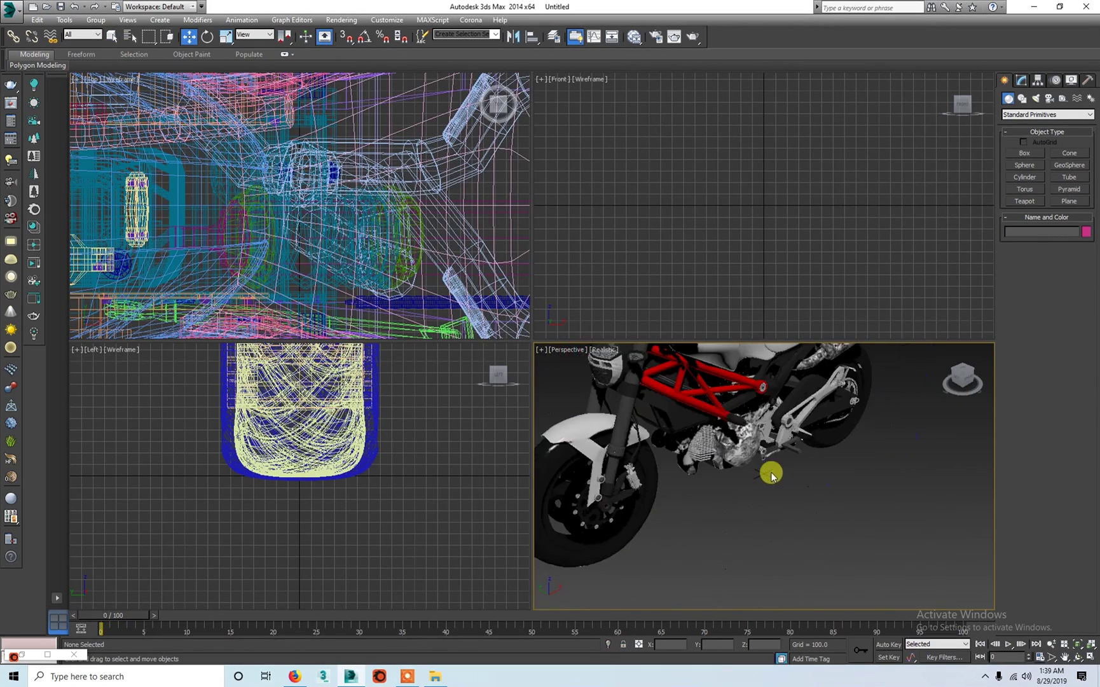
# Select the whole merged motorcycle and scale it down to about half size.
pyautogui.scroll(-5, 755, 491)
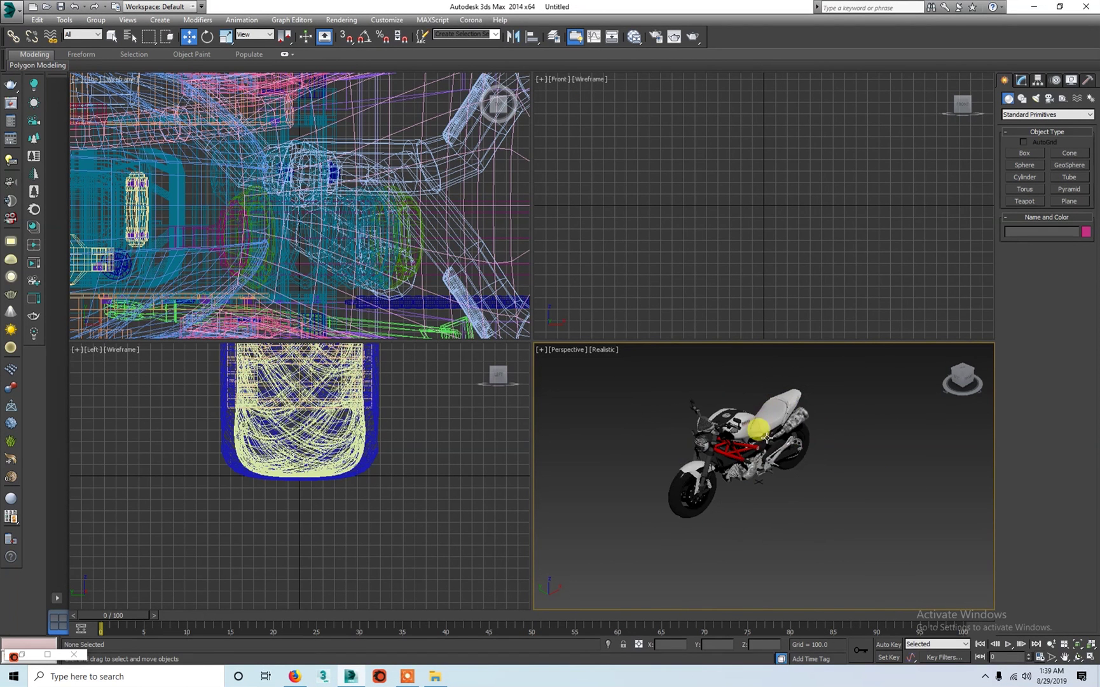
pyautogui.hotkey('ctrl', 'a')
pyautogui.click(1091, 657)
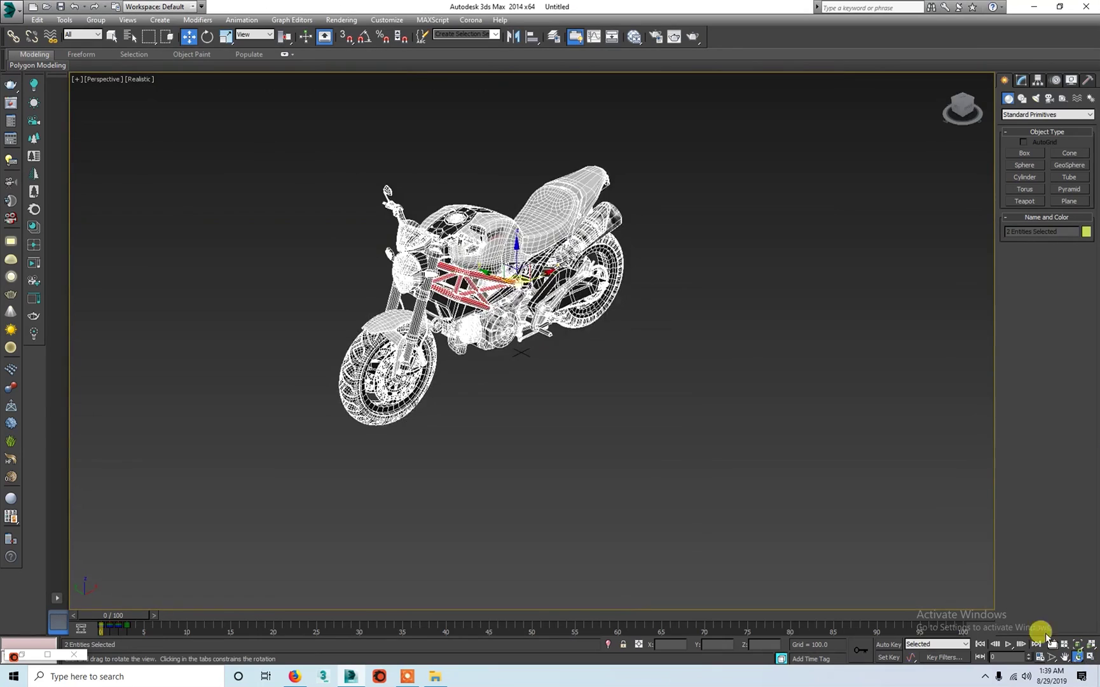
pyautogui.keyDown('alt'); pyautogui.moveTo(572, 299); pyautogui.dragTo(531, 299, button='middle'); pyautogui.keyUp('alt')
pyautogui.scroll(3, 538, 307)
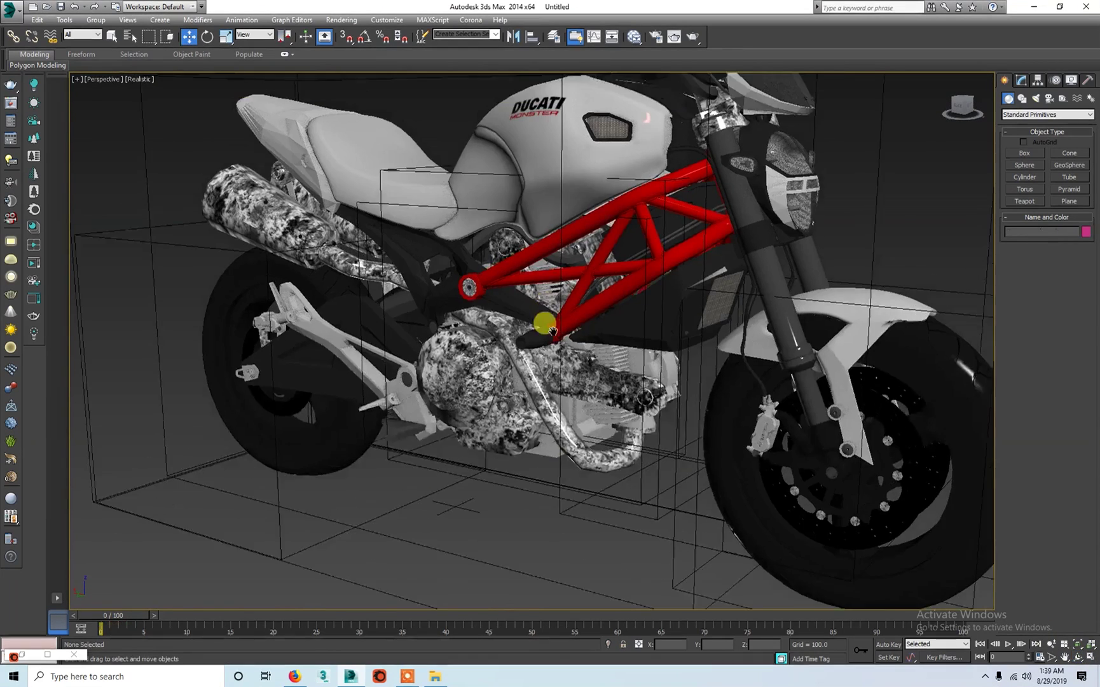
pyautogui.scroll(-3, 537, 312)
pyautogui.click(516, 274)
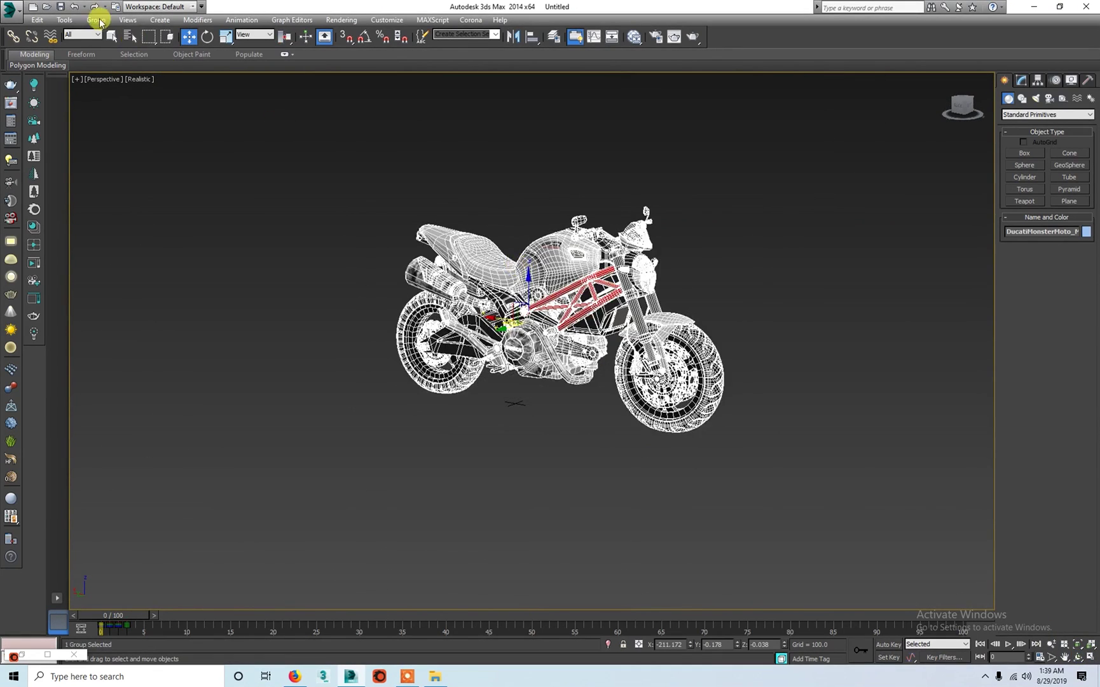
pyautogui.press('r')
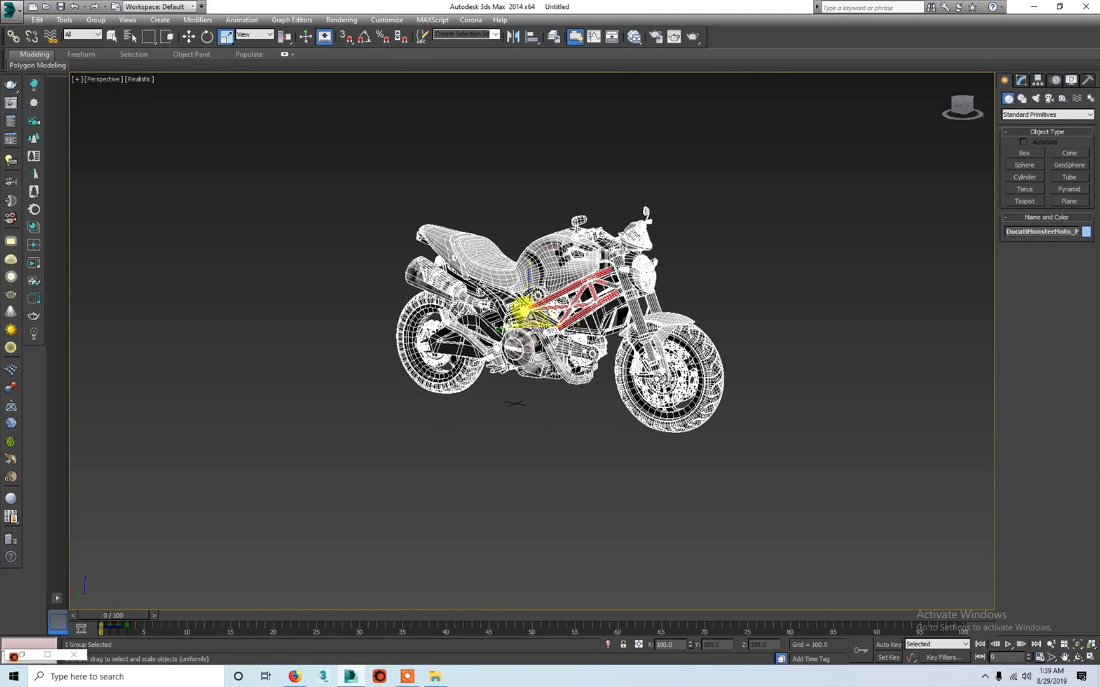
pyautogui.moveTo(527, 315); pyautogui.dragTo(552, 414)
# Zero the motorcycle's X, Y and Z position to place it at the origin.
pyautogui.press('w')
pyautogui.rightClick(691, 646)
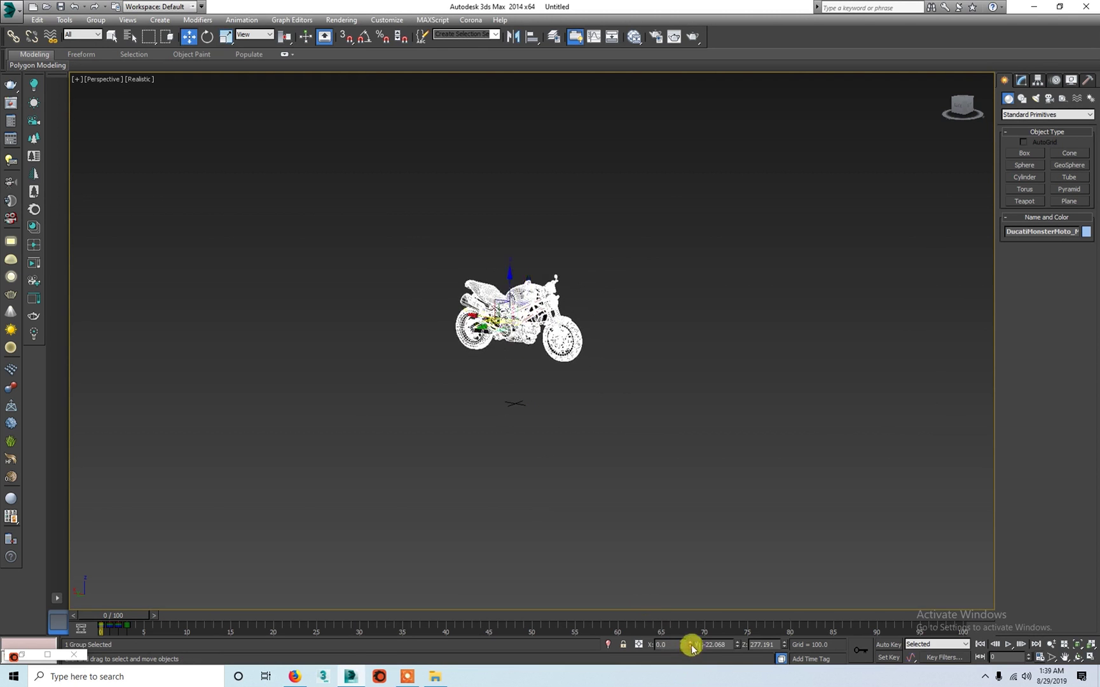
pyautogui.rightClick(738, 644)
pyautogui.rightClick(786, 645)
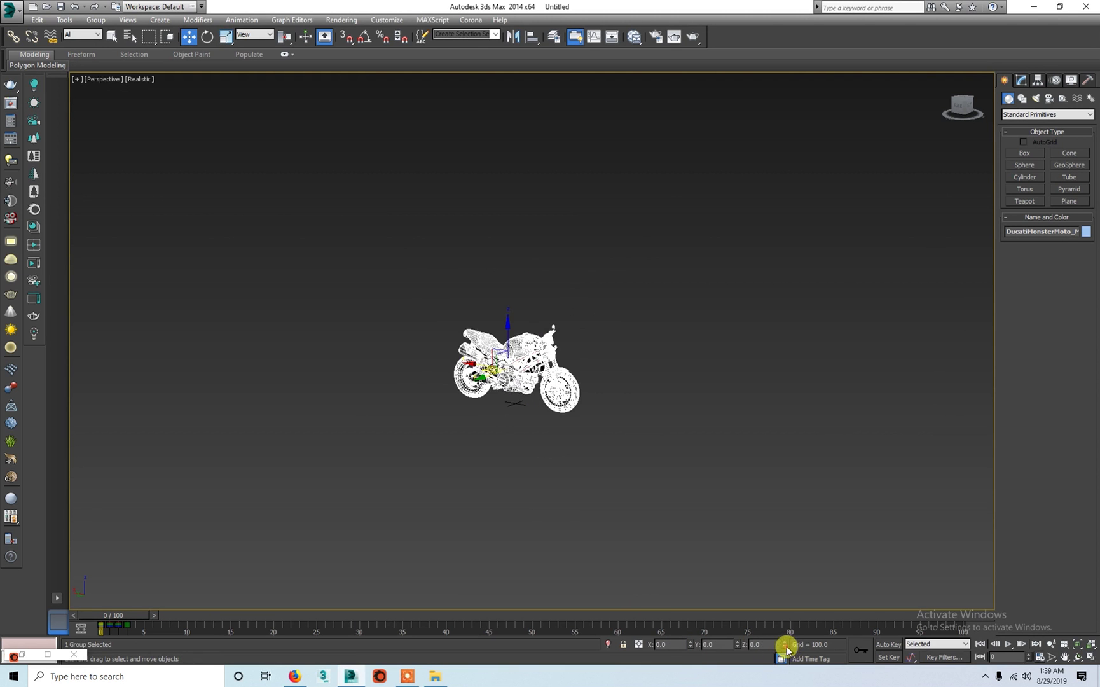
pyautogui.click(1093, 663)
# Maximize the perspective view, frame the whole bike and reselect the motorcycle group.
pyautogui.scroll(3, 741, 194)
pyautogui.scroll(2, 881, 194)
pyautogui.scroll(2, 903, 217)
pyautogui.scroll(2, 795, 255)
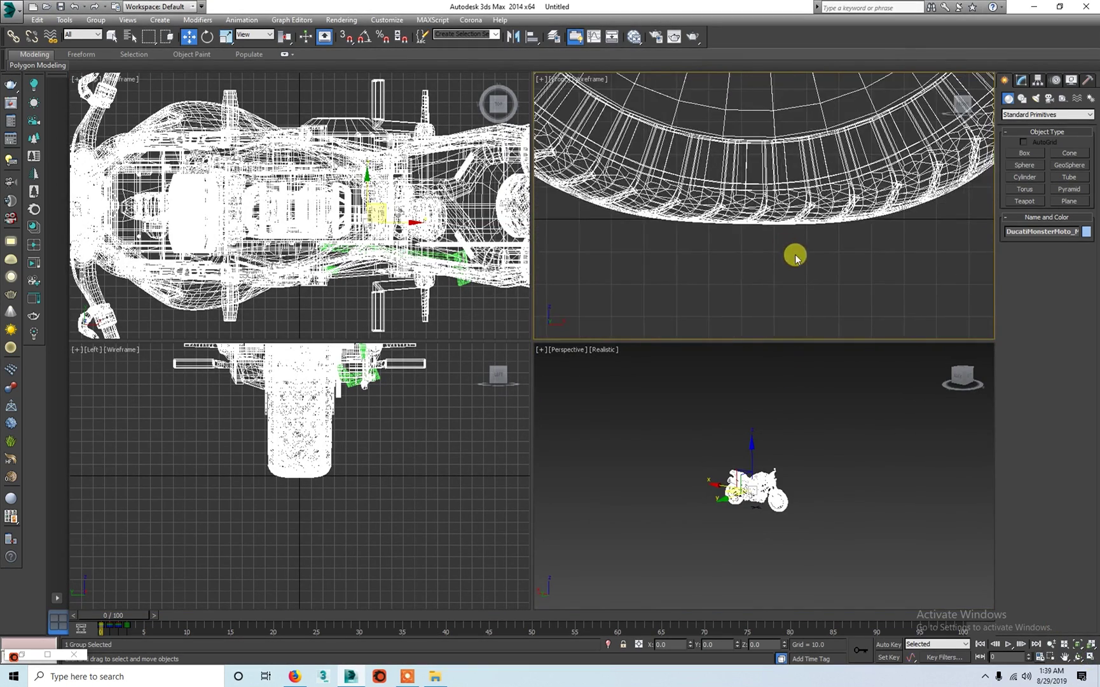
pyautogui.scroll(2, 778, 231)
pyautogui.rightClick(847, 488)
pyautogui.click(847, 488)
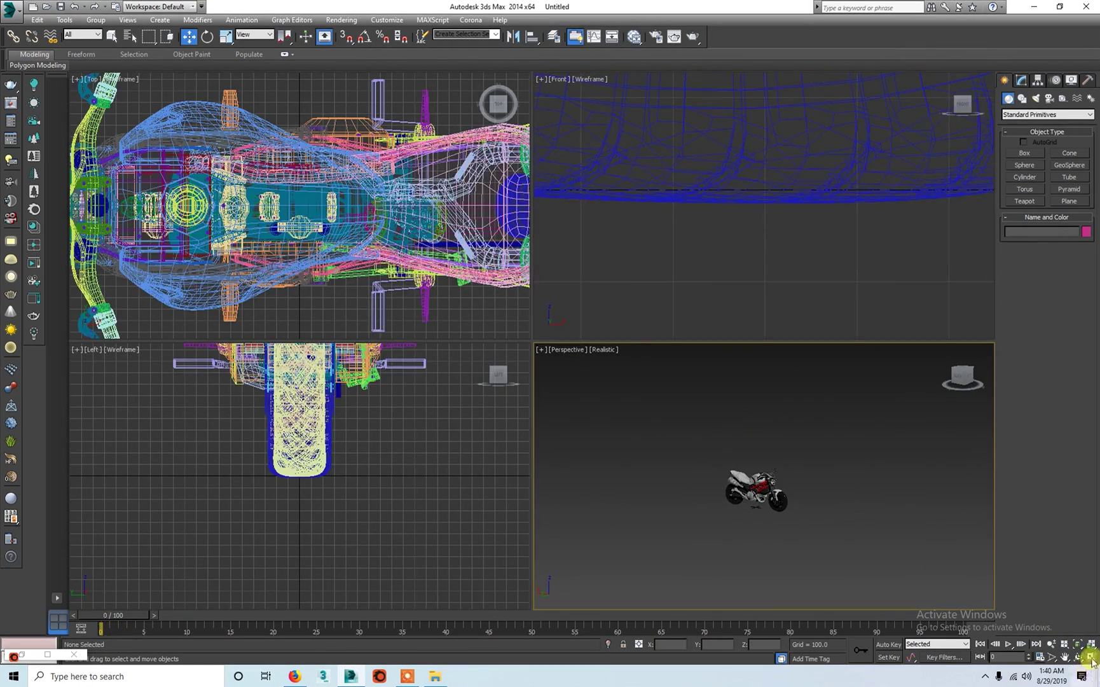
pyautogui.click(1091, 661)
pyautogui.press('z')
pyautogui.moveTo(656, 441)
pyautogui.mouseDown()
pyautogui.moveTo(503, 457)
pyautogui.moveTo(471, 390)
pyautogui.mouseUp()
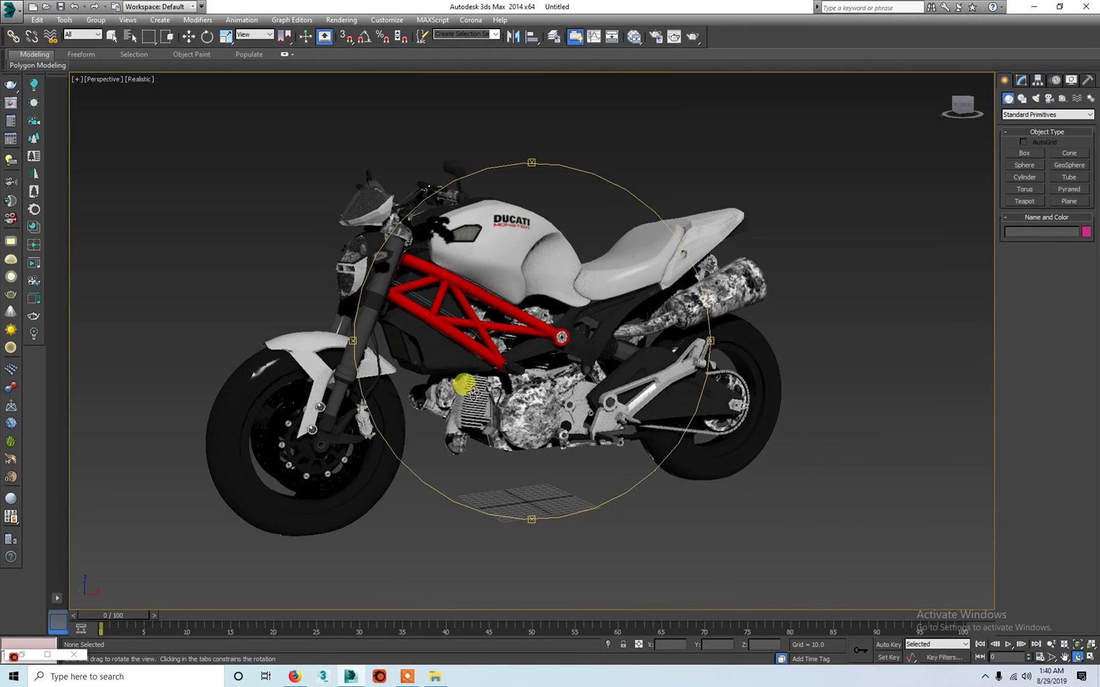
pyautogui.rightClick(498, 388)
pyautogui.click(498, 388)
# Re-zero the bike's X, Y and Z so it sits on the ground grid.
pyautogui.scroll(-1, 560, 382)
pyautogui.scroll(-2, 563, 394)
pyautogui.press('w')
pyautogui.rightClick(690, 645)
pyautogui.rightClick(736, 644)
pyautogui.rightClick(783, 645)
# Deselect the bike and orbit around it to check its placement.
pyautogui.click(710, 492)
pyautogui.click(1078, 656)
pyautogui.scroll(3, 522, 324)
pyautogui.moveTo(521, 325)
pyautogui.mouseDown()
pyautogui.moveTo(653, 344)
pyautogui.moveTo(580, 344)
pyautogui.moveTo(548, 411)
pyautogui.moveTo(600, 381)
pyautogui.mouseUp()
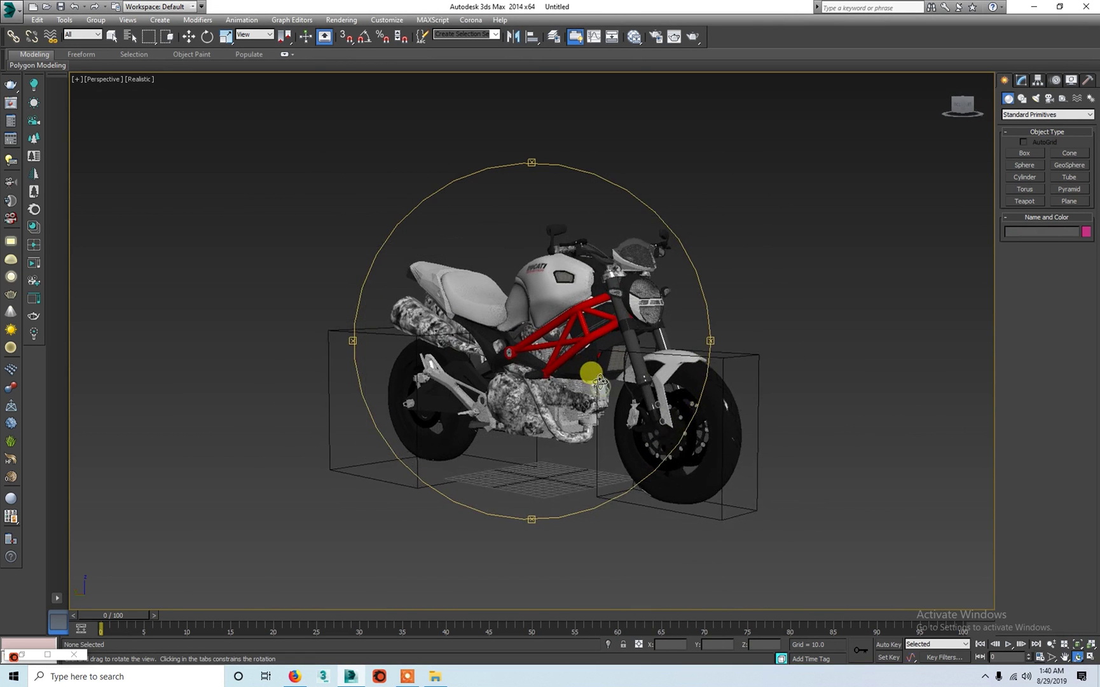
pyautogui.scroll(3, 599, 381)
# Create a 150 × 150 plane at the origin using Keyboard Entry.
pyautogui.click(1081, 202)
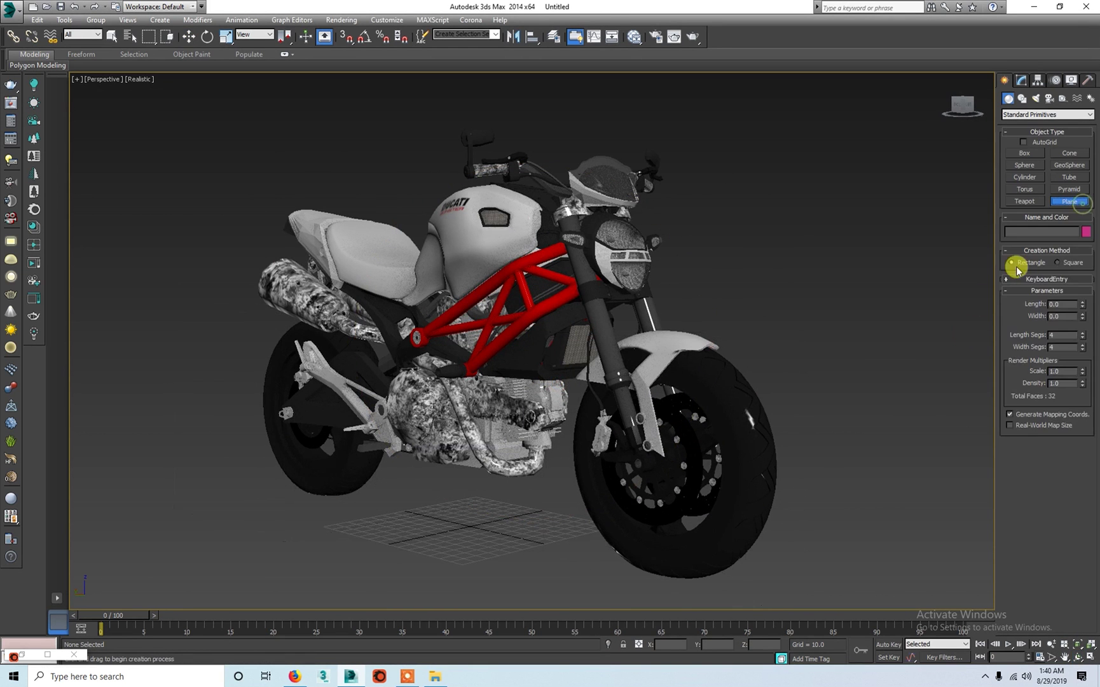
pyautogui.click(1051, 280)
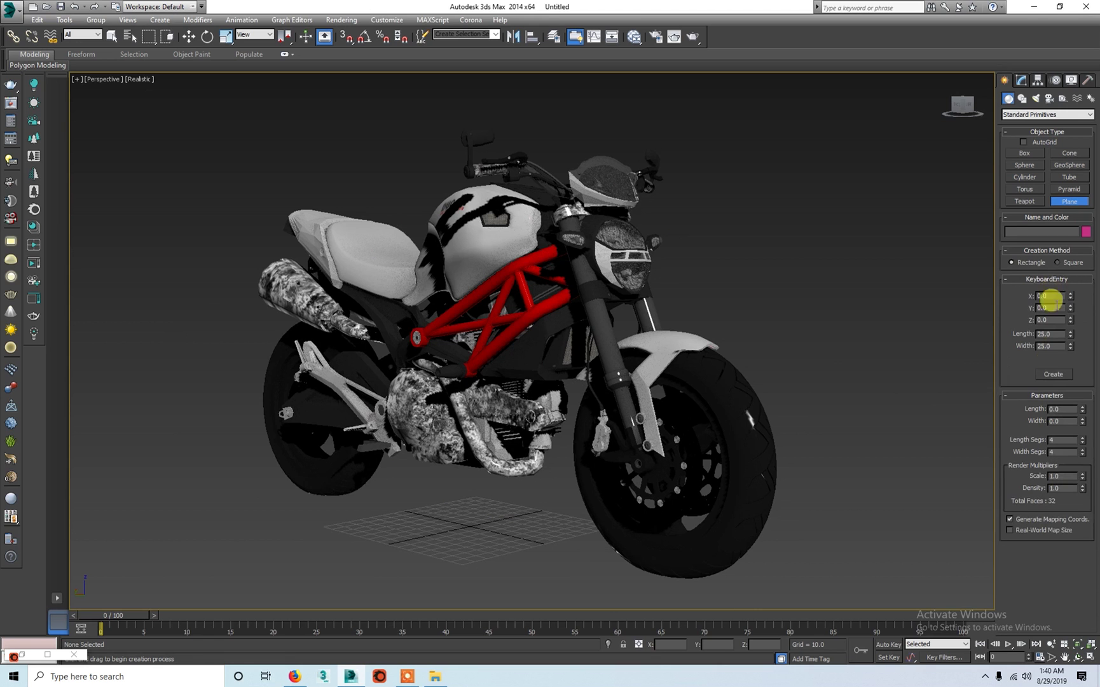
pyautogui.click(1047, 333)
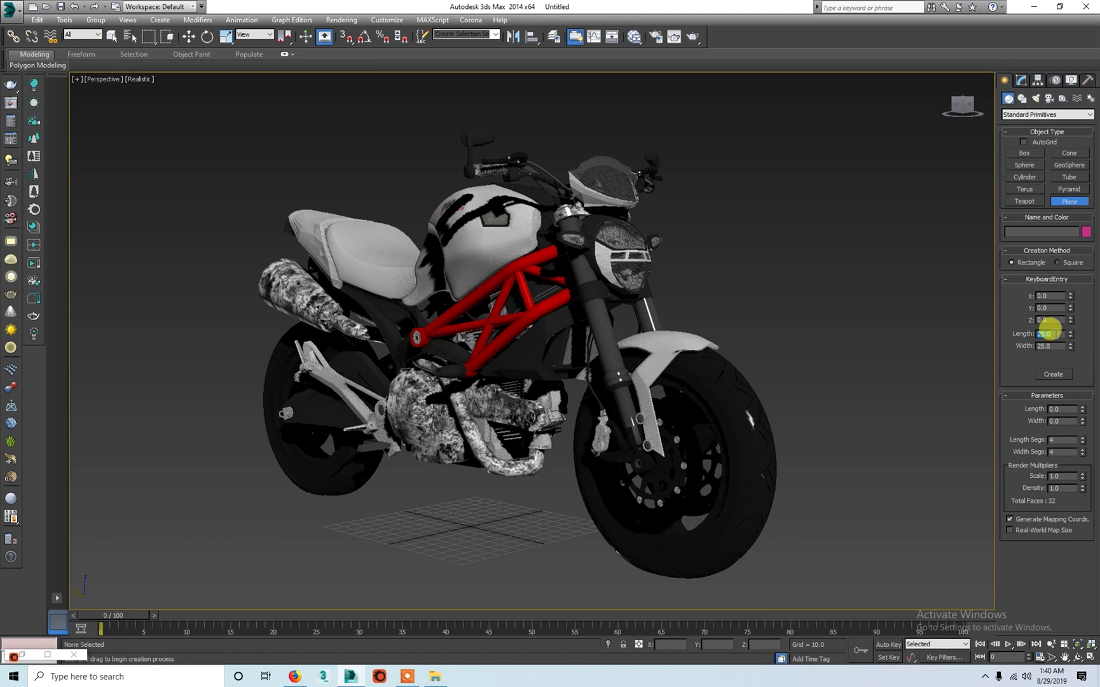
pyautogui.click(1053, 374)
pyautogui.press('w')
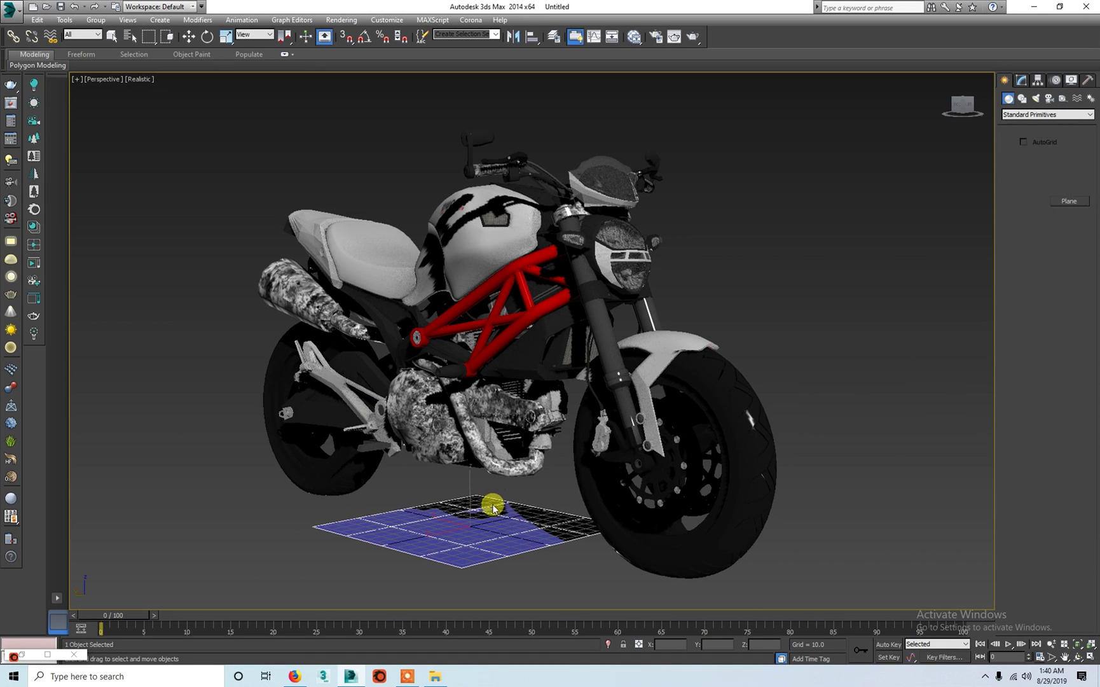
# Set the plane's Length Segs and Width Segs to 1.
pyautogui.click(1020, 80)
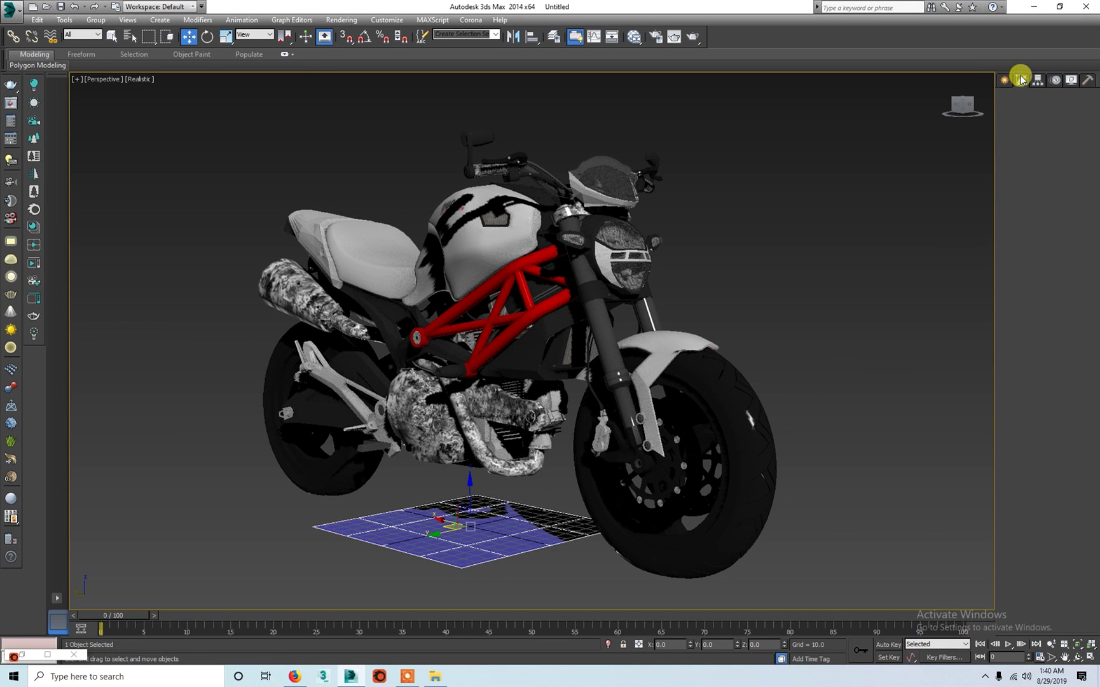
pyautogui.rightClick(1081, 275)
pyautogui.rightClick(1082, 287)
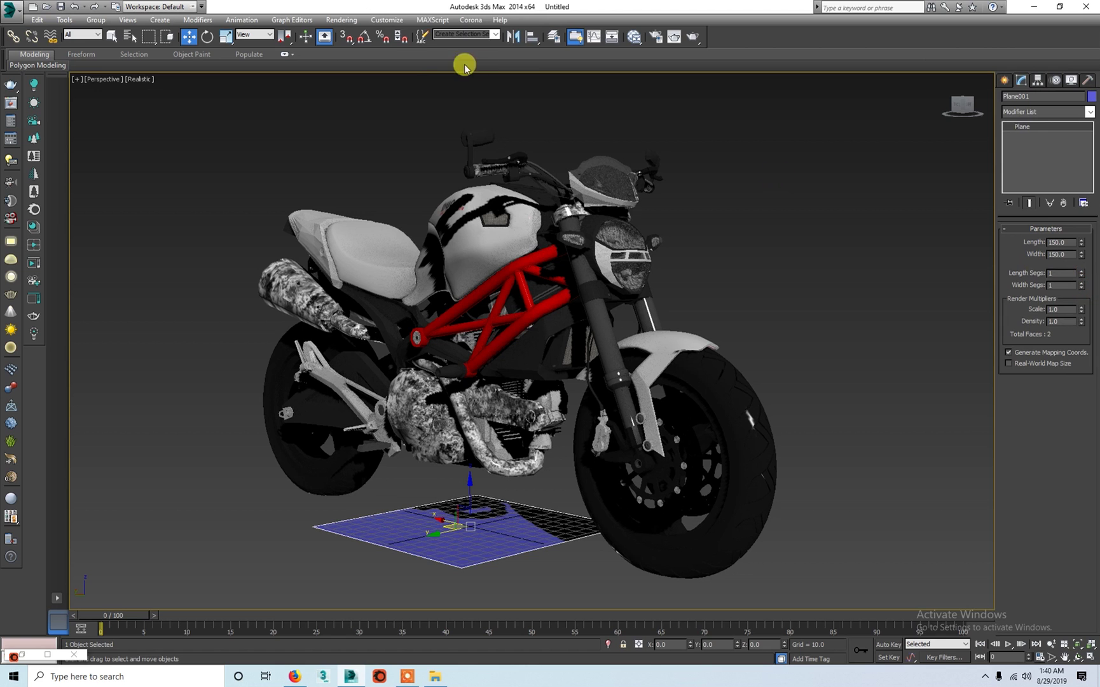
pyautogui.click(395, 19)
# Set the System Unit Scale to Inches in Units Setup, then reselect the ground plane.
pyautogui.click(433, 166)
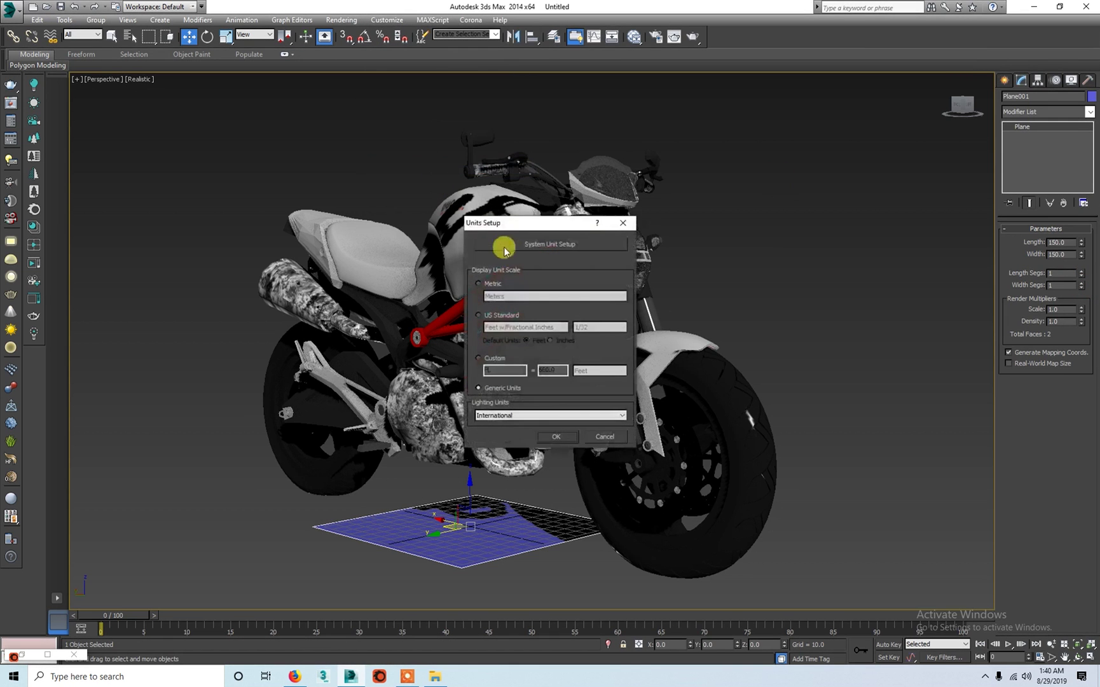
pyautogui.click(576, 244)
pyautogui.click(586, 298)
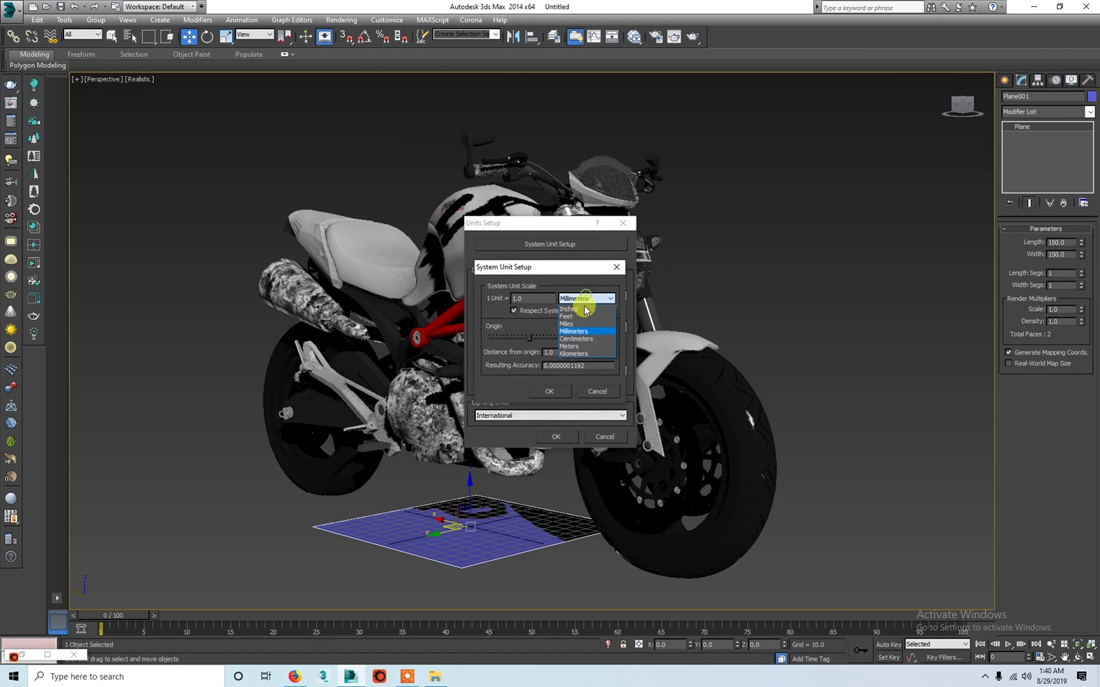
pyautogui.click(585, 320)
pyautogui.click(550, 390)
pyautogui.click(555, 437)
pyautogui.click(498, 517)
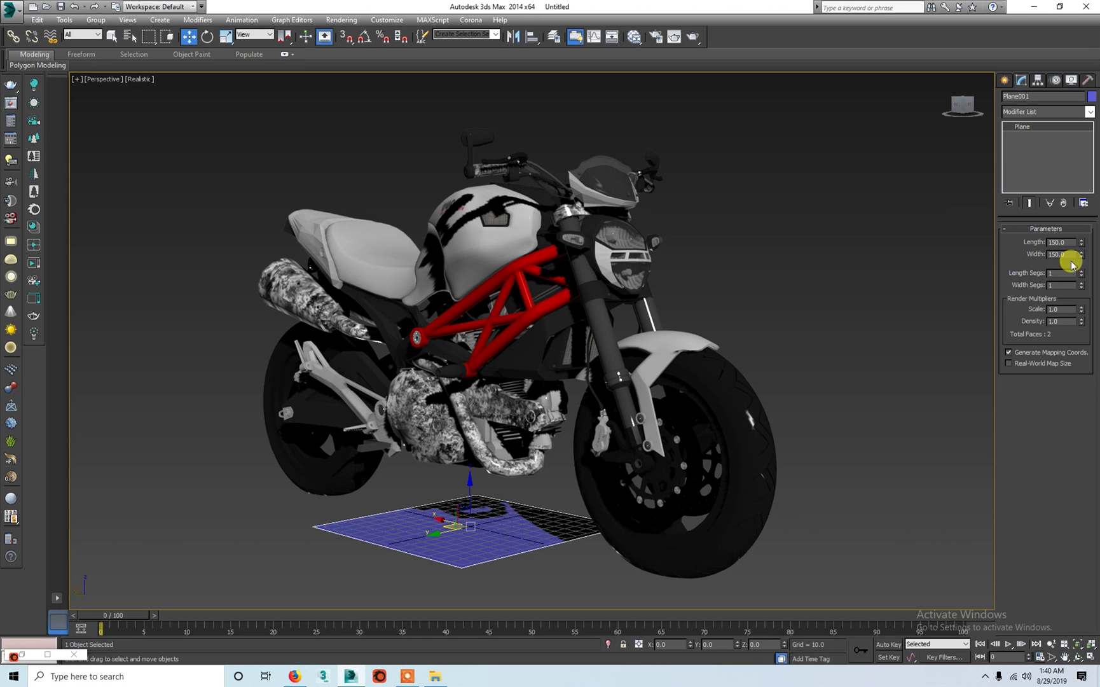
# Set the plane's length and width to 550, then orbit to a side-on view.
pyautogui.doubleClick(1058, 242)
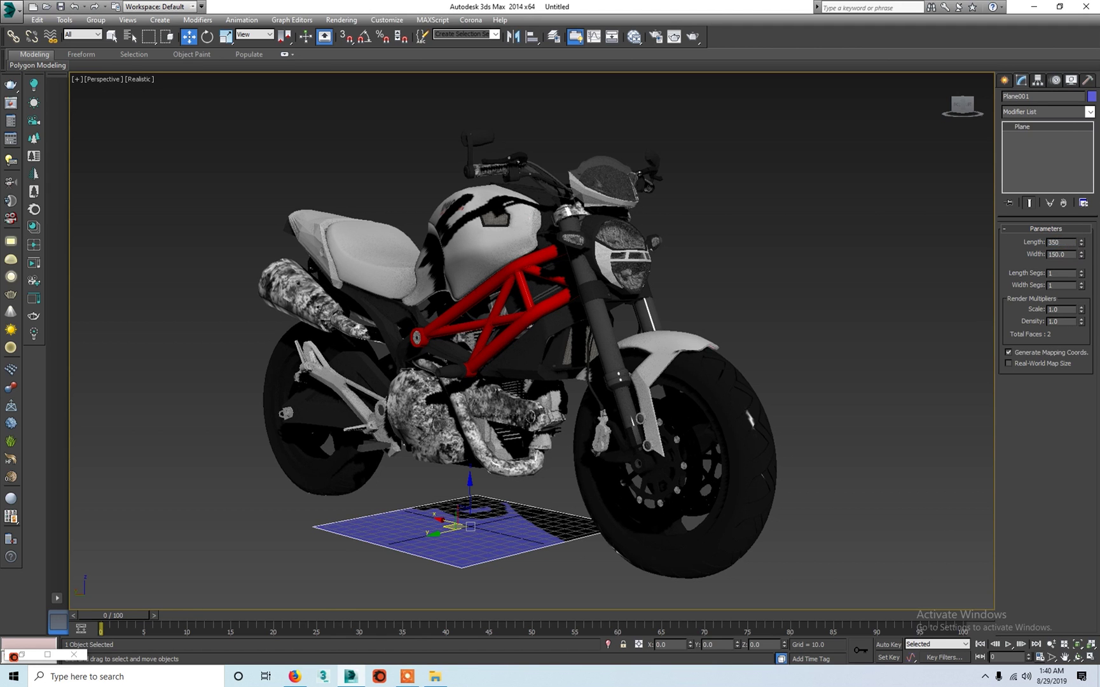
pyautogui.press('Tab')
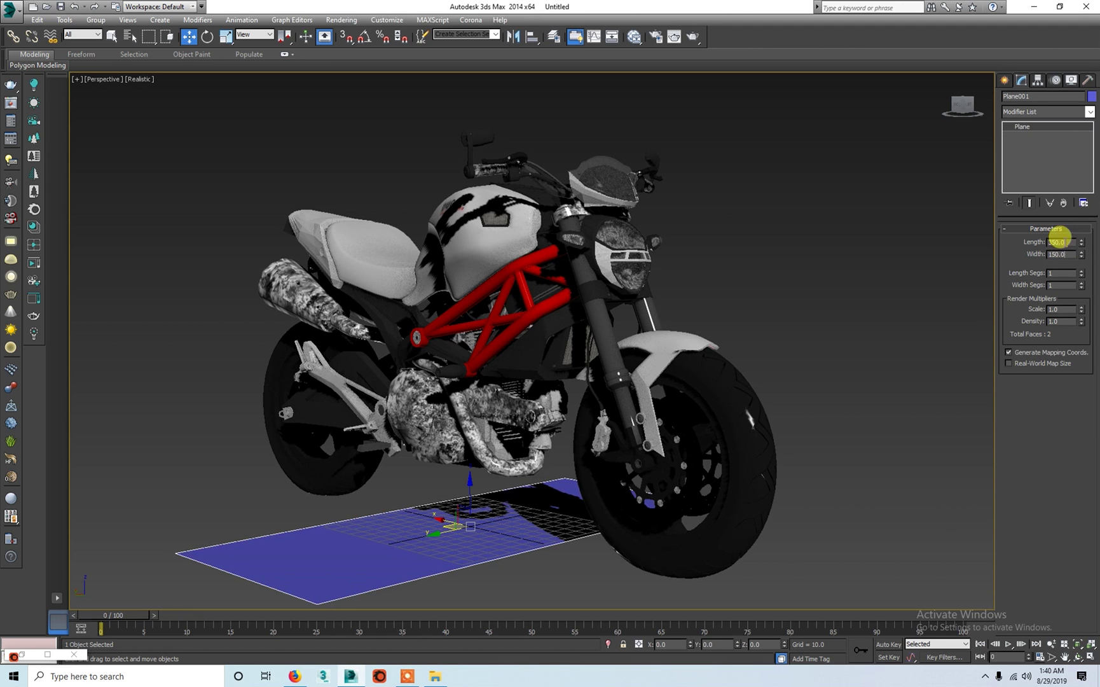
pyautogui.press('Return')
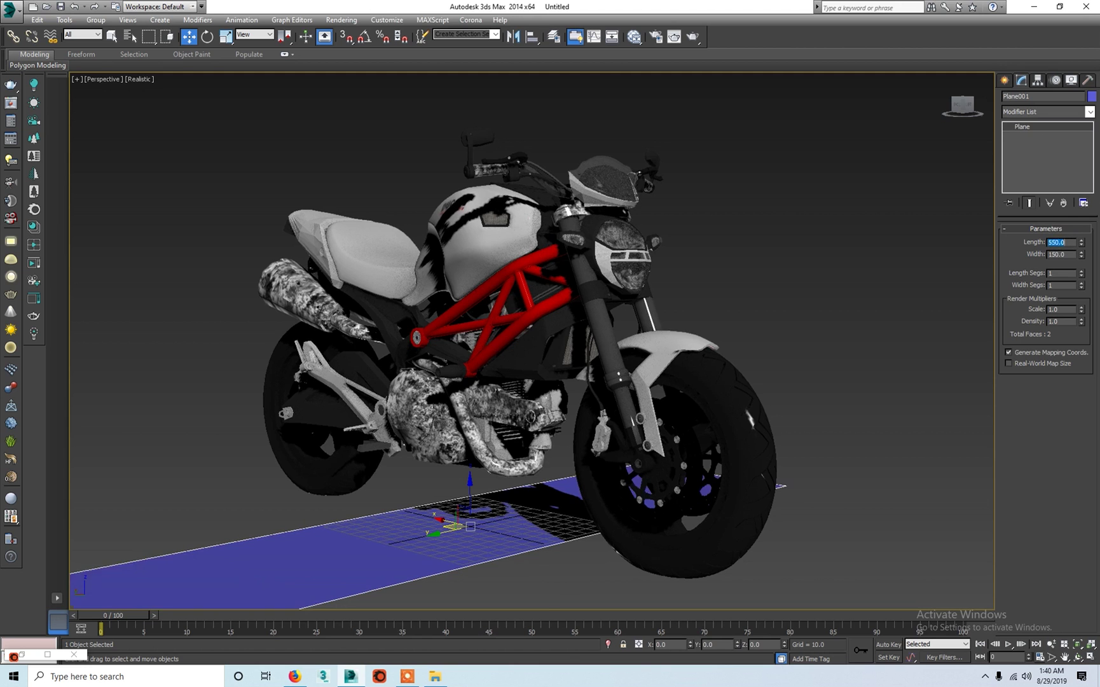
pyautogui.scroll(-3, 720, 375)
pyautogui.scroll(1, 700, 405)
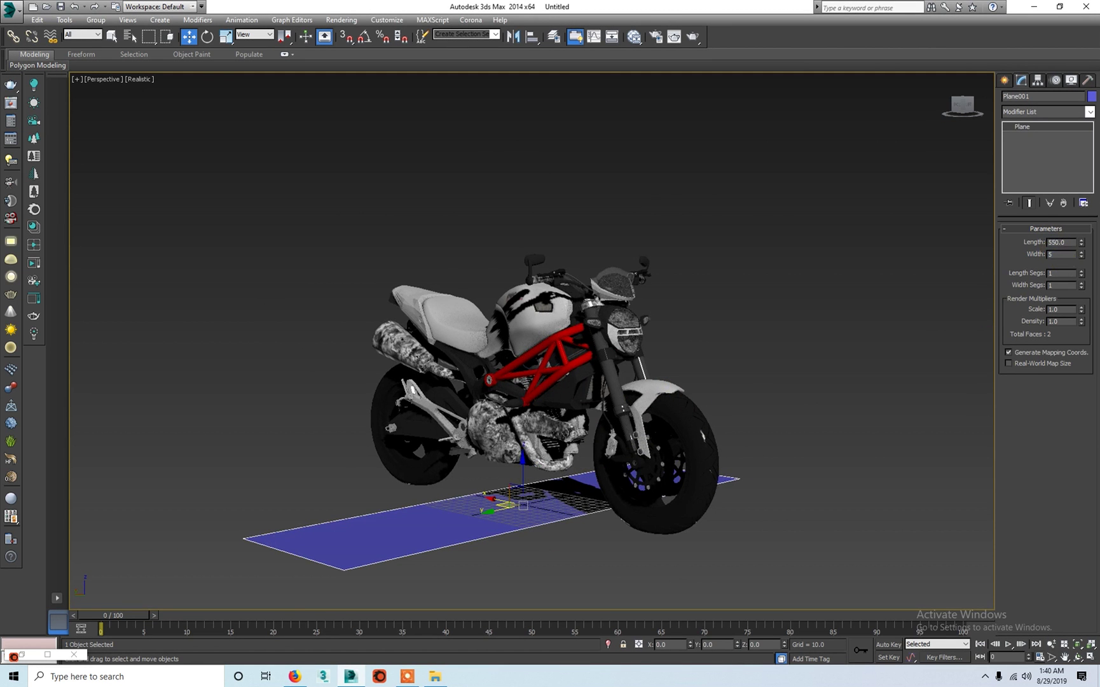
pyautogui.click(1063, 254)
pyautogui.write('50')
pyautogui.press('Return')
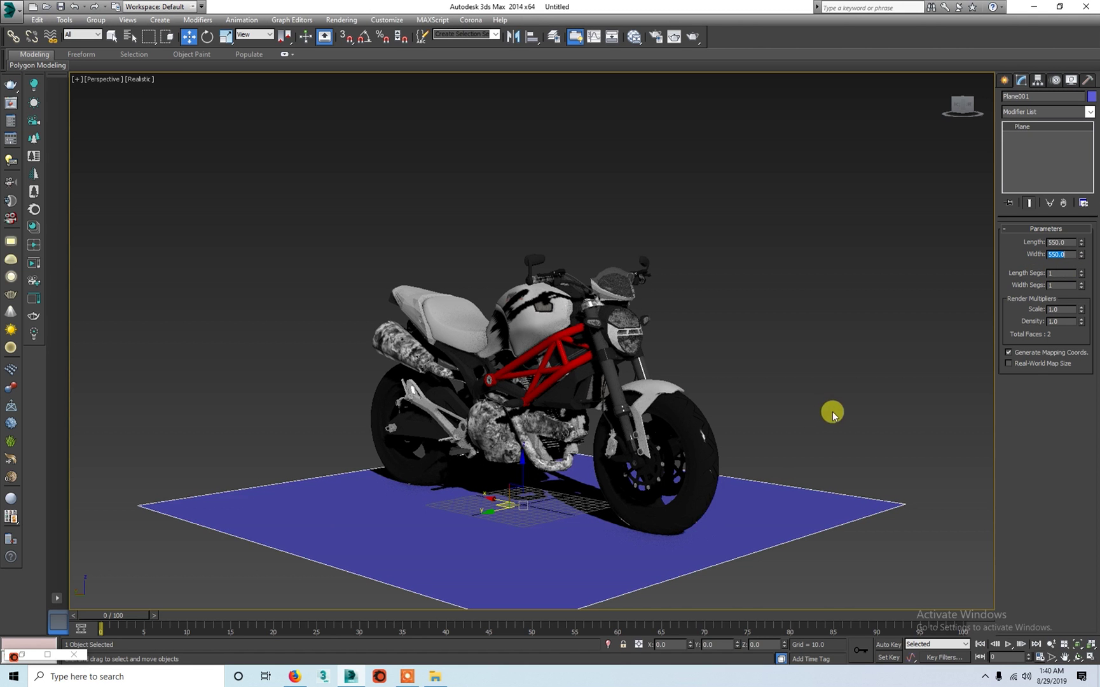
pyautogui.click(1065, 658)
pyautogui.moveTo(550, 370); pyautogui.dragTo(629, 394)
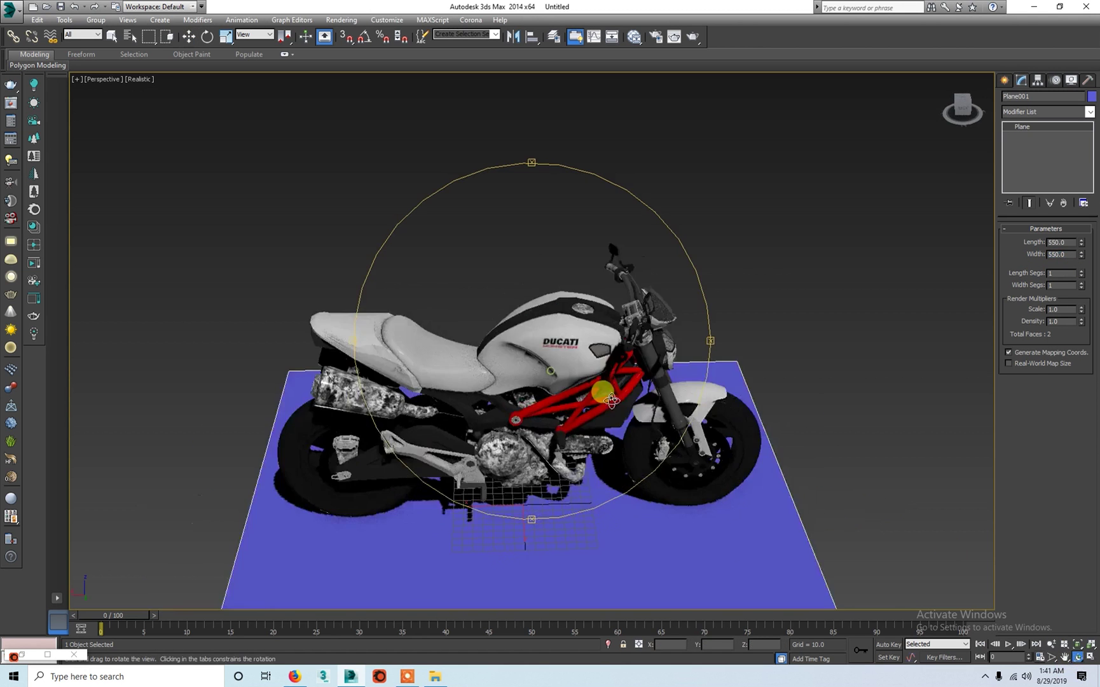
# Enlarge the ground plane to 750 × 750 and orbit around the motorcycle.
pyautogui.click(1066, 257)
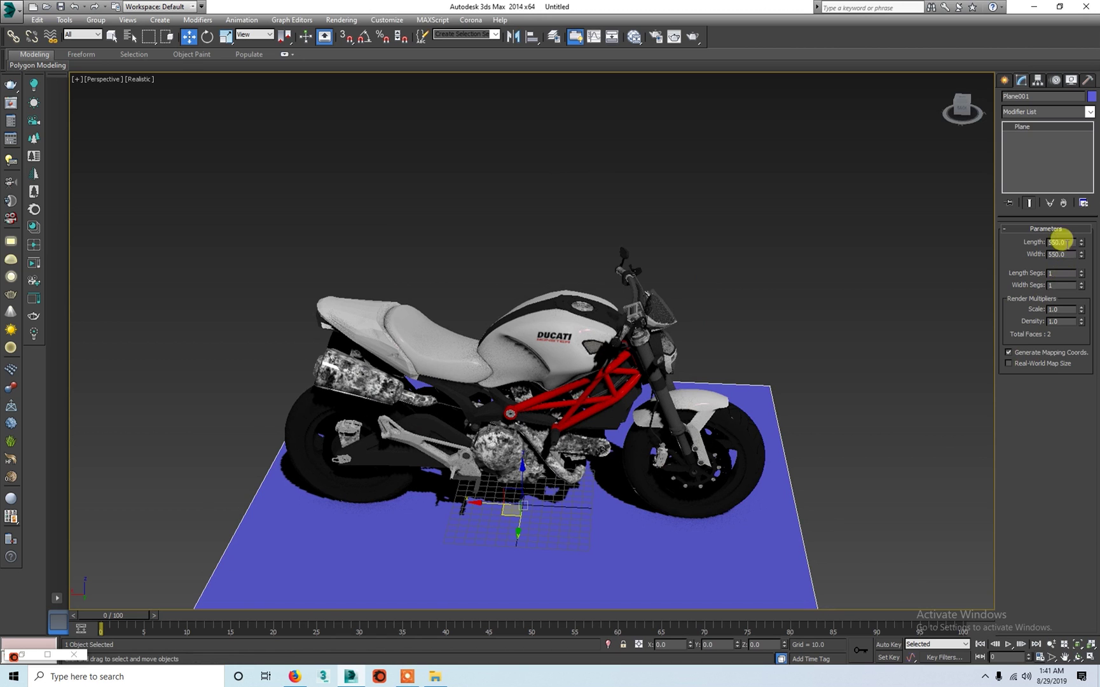
pyautogui.click(1062, 241)
pyautogui.click(1052, 254)
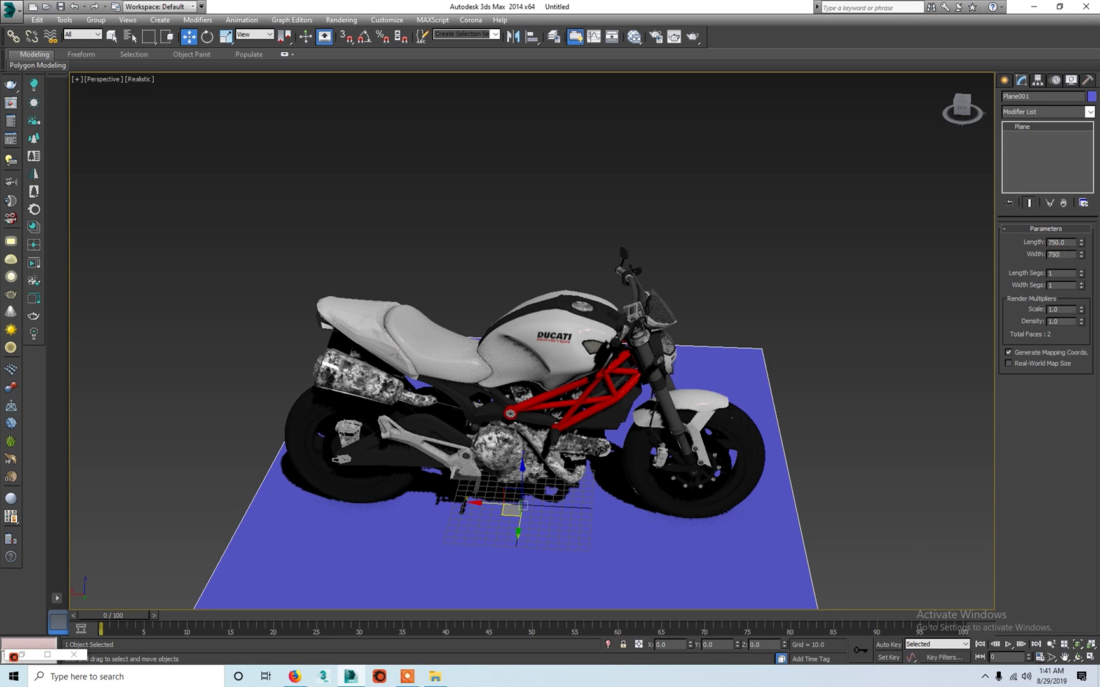
pyautogui.press('Return')
pyautogui.click(878, 280)
pyautogui.click(1077, 656)
pyautogui.moveTo(865, 509)
pyautogui.mouseDown()
pyautogui.moveTo(564, 368)
pyautogui.moveTo(565, 337)
pyautogui.moveTo(604, 351)
pyautogui.moveTo(550, 387)
pyautogui.mouseUp()
# Switch the viewport to Shaded display, try Clay, then return to Shaded.
pyautogui.click(140, 79)
pyautogui.click(151, 103)
pyautogui.click(140, 79)
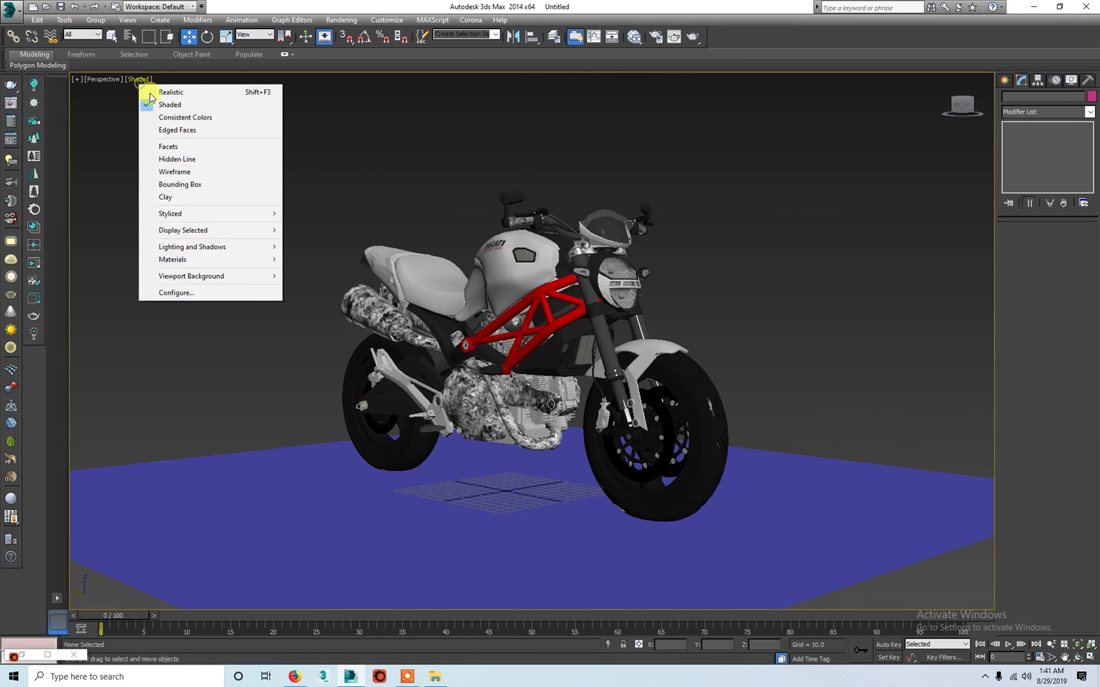
pyautogui.click(179, 203)
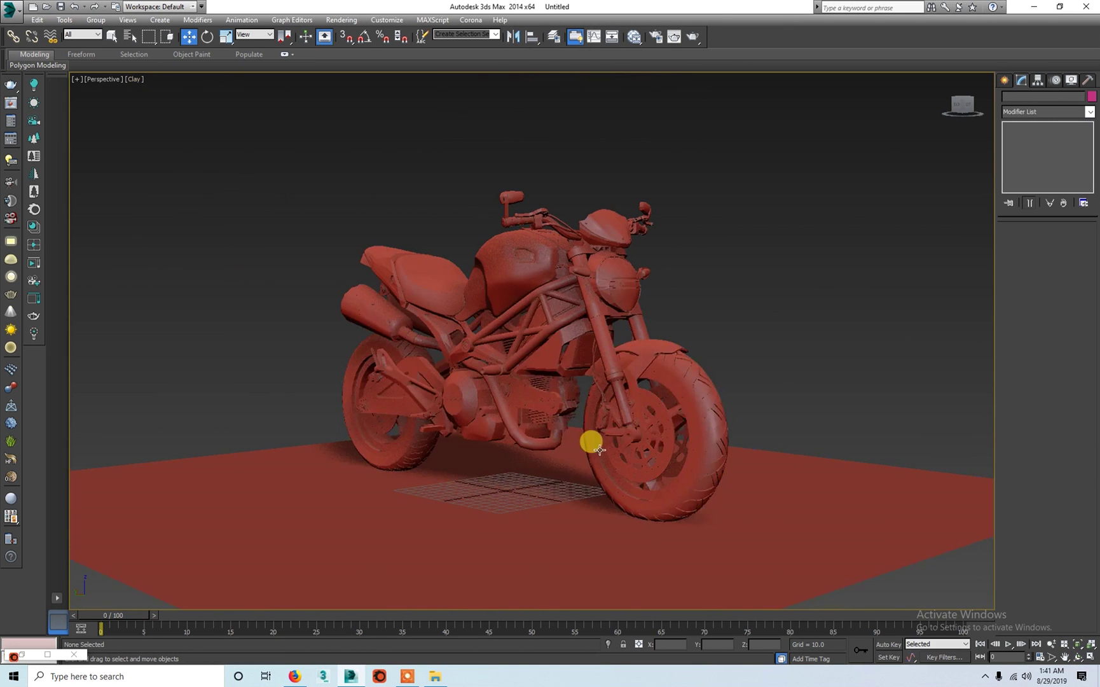
pyautogui.scroll(3, 590, 442)
pyautogui.scroll(2, 585, 467)
pyautogui.click(131, 79)
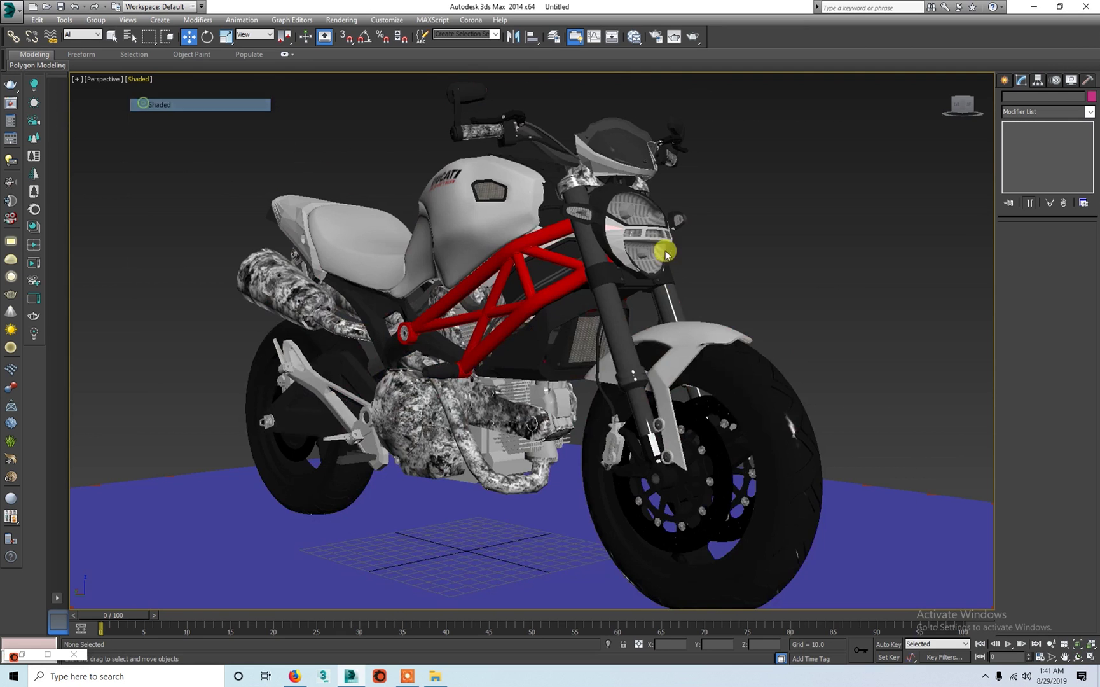
pyautogui.click(637, 223)
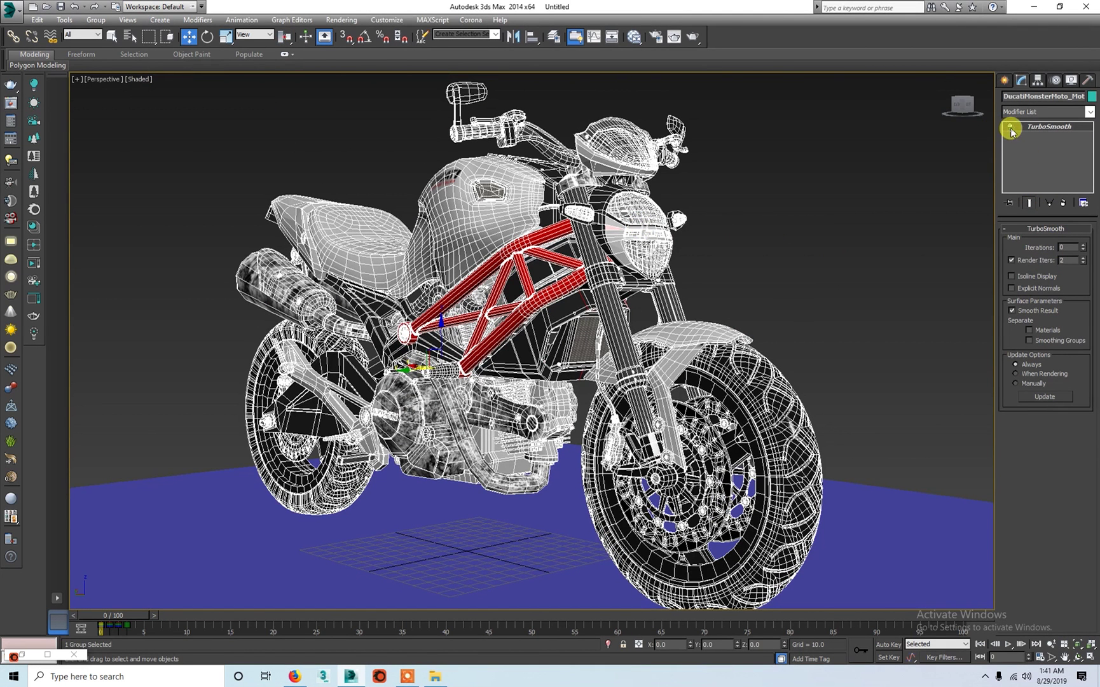
# Deselect the bike, orbit and frame it side-on, then open the Material Editor with M.
pyautogui.click(813, 260)
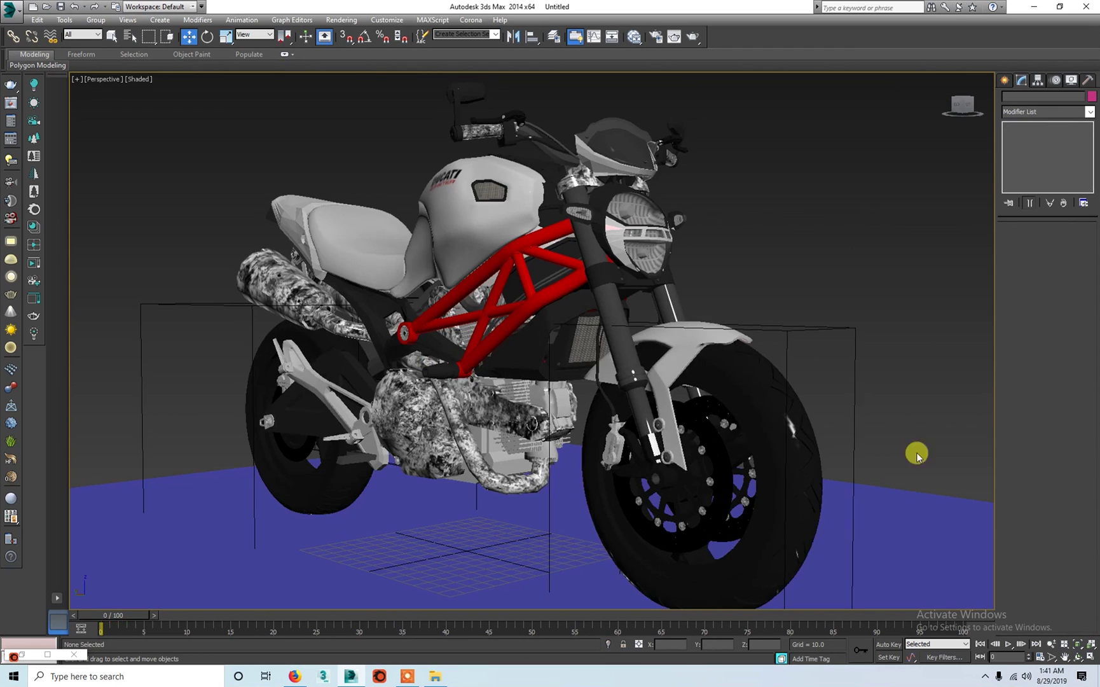
pyautogui.click(1079, 657)
pyautogui.moveTo(490, 285)
pyautogui.mouseDown()
pyautogui.moveTo(522, 291)
pyautogui.moveTo(543, 333)
pyautogui.moveTo(550, 319)
pyautogui.mouseUp()
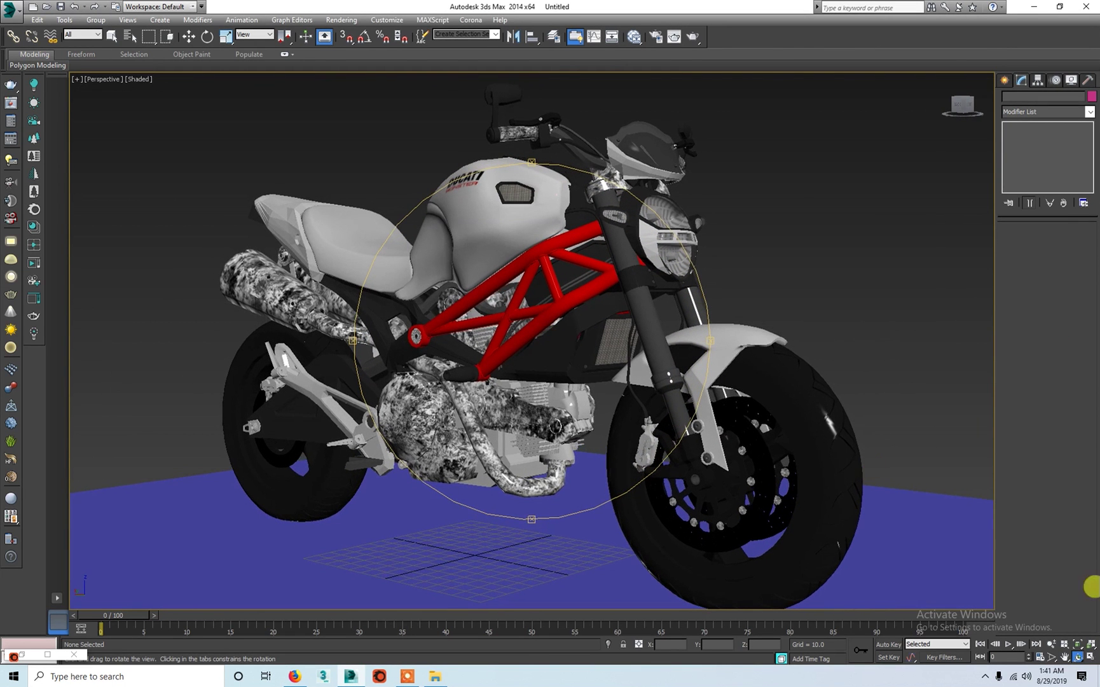
pyautogui.click(1050, 646)
pyautogui.moveTo(670, 388)
pyautogui.mouseDown()
pyautogui.moveTo(665, 400)
pyautogui.moveTo(820, 253)
pyautogui.mouseUp()
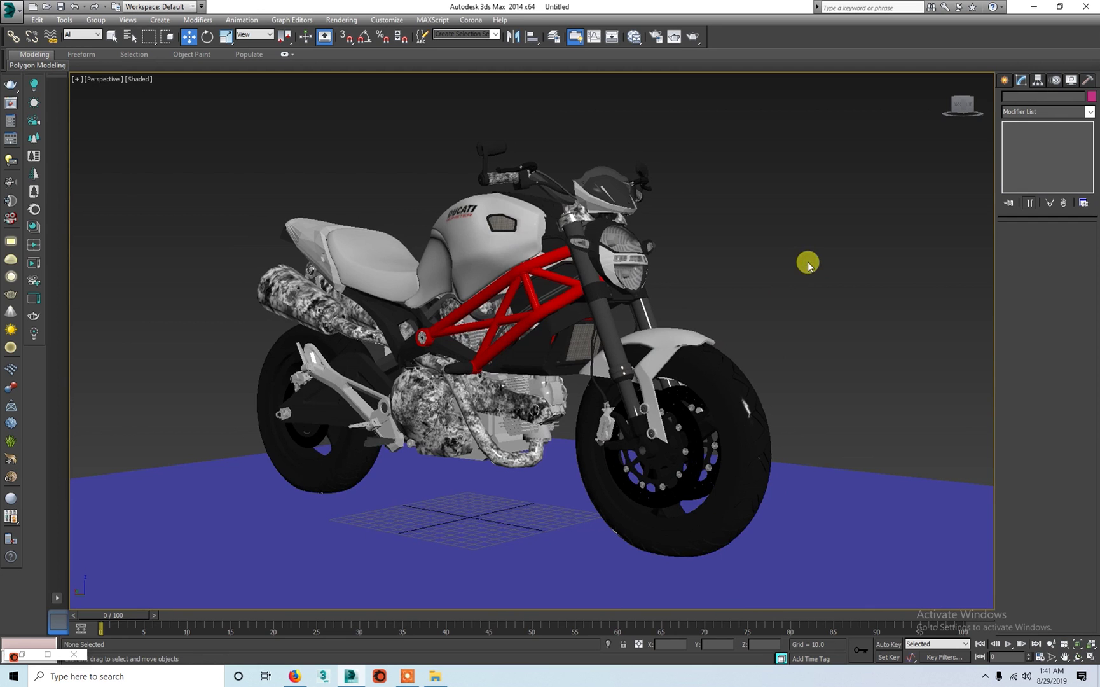
pyautogui.press('m')
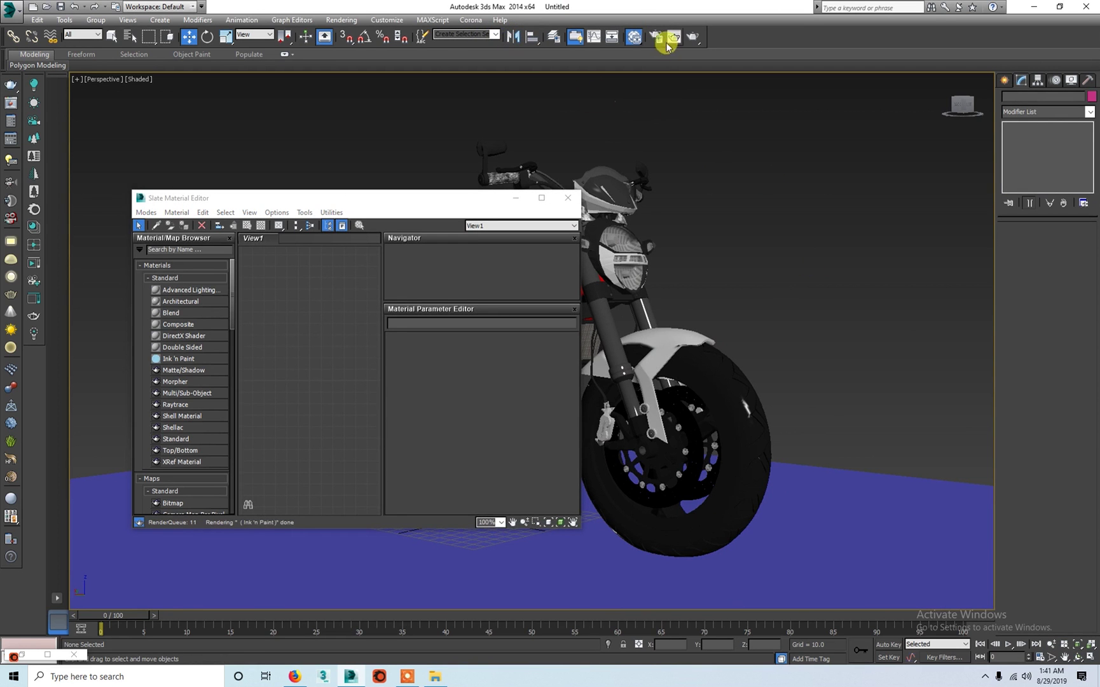
# Assign Corona 2 (Final) as the production renderer in Render Setup, then close Render Setup.
pyautogui.press('F10')
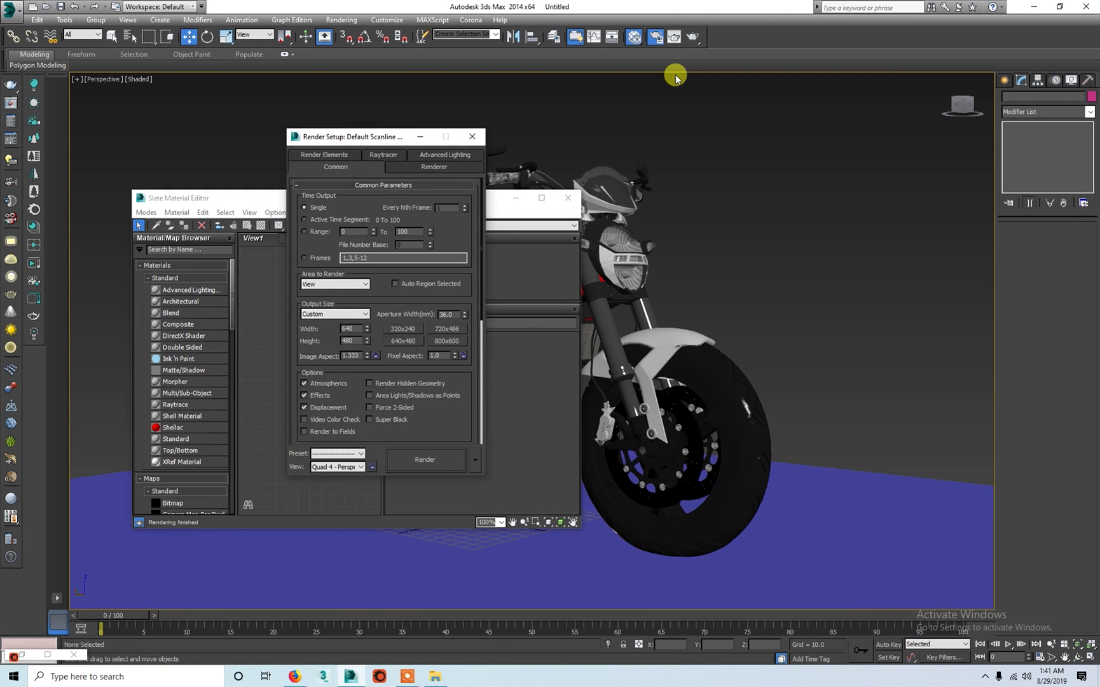
pyautogui.moveTo(362, 136); pyautogui.dragTo(332, 104)
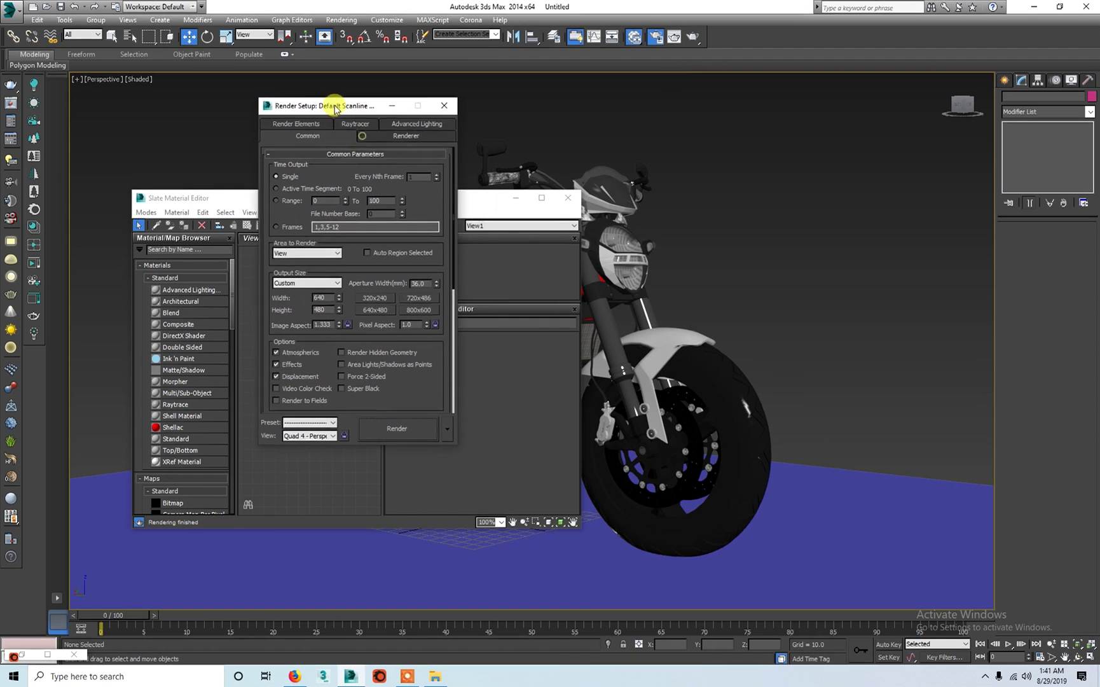
pyautogui.click(336, 155)
pyautogui.click(372, 188)
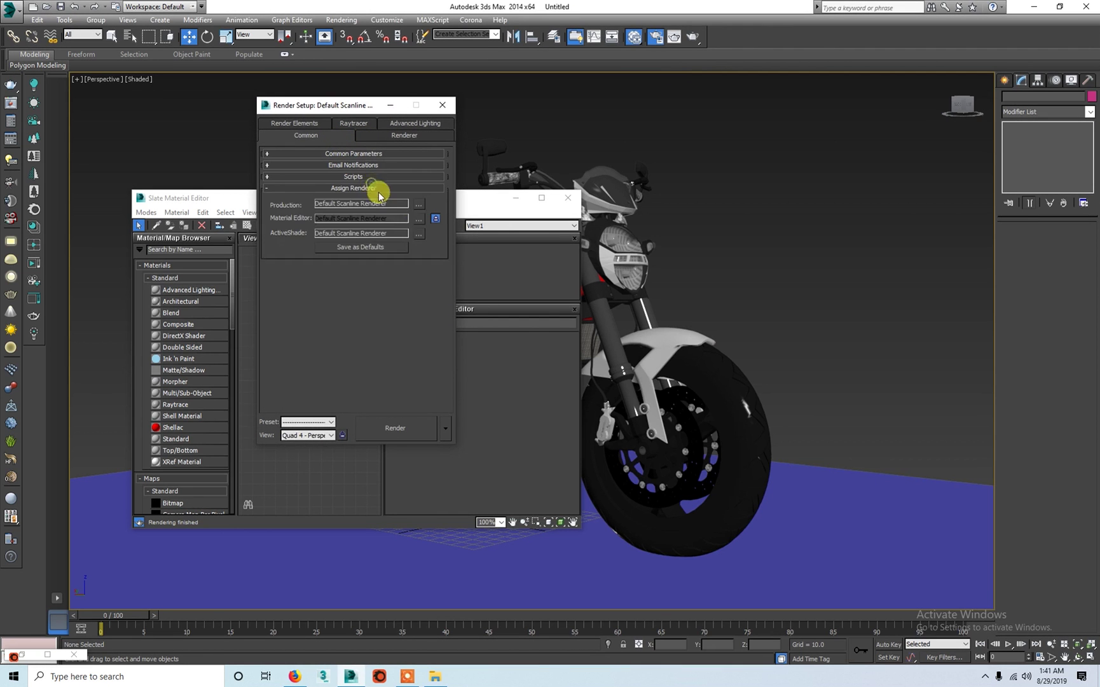
pyautogui.click(415, 204)
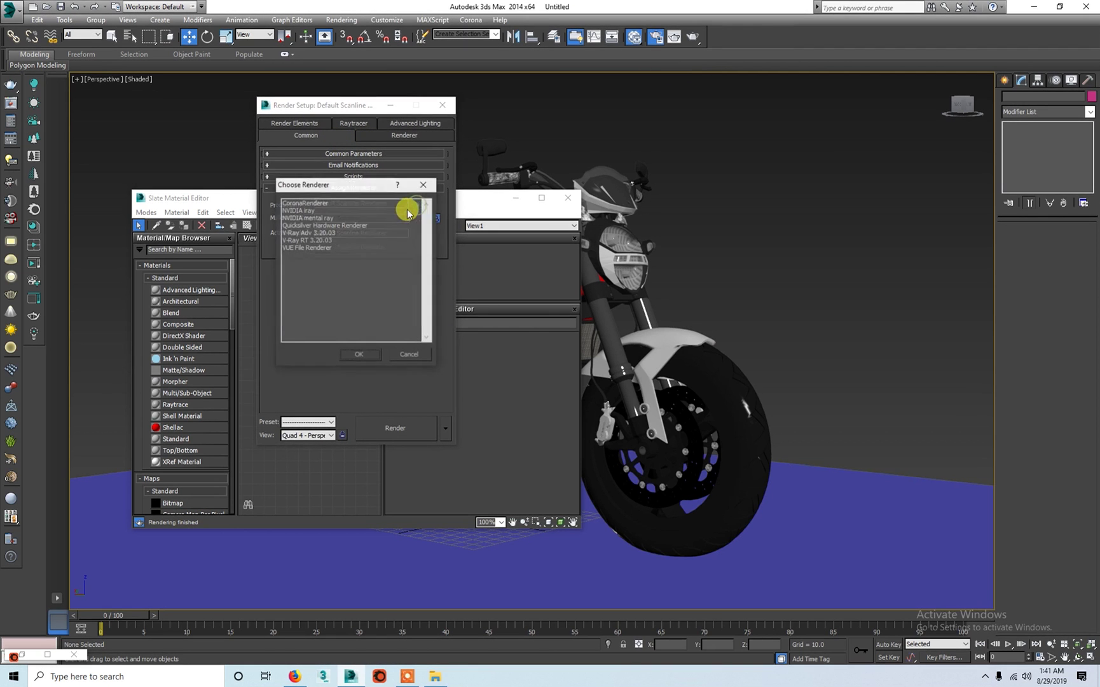
pyautogui.doubleClick(329, 207)
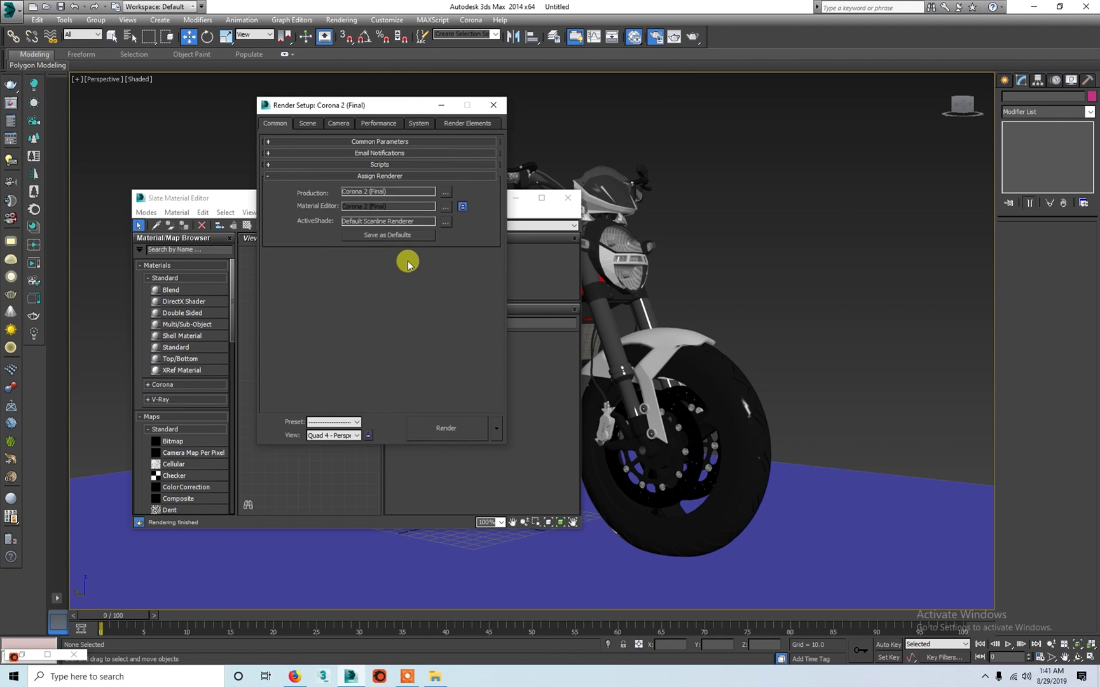
pyautogui.moveTo(455, 109); pyautogui.dragTo(895, 120)
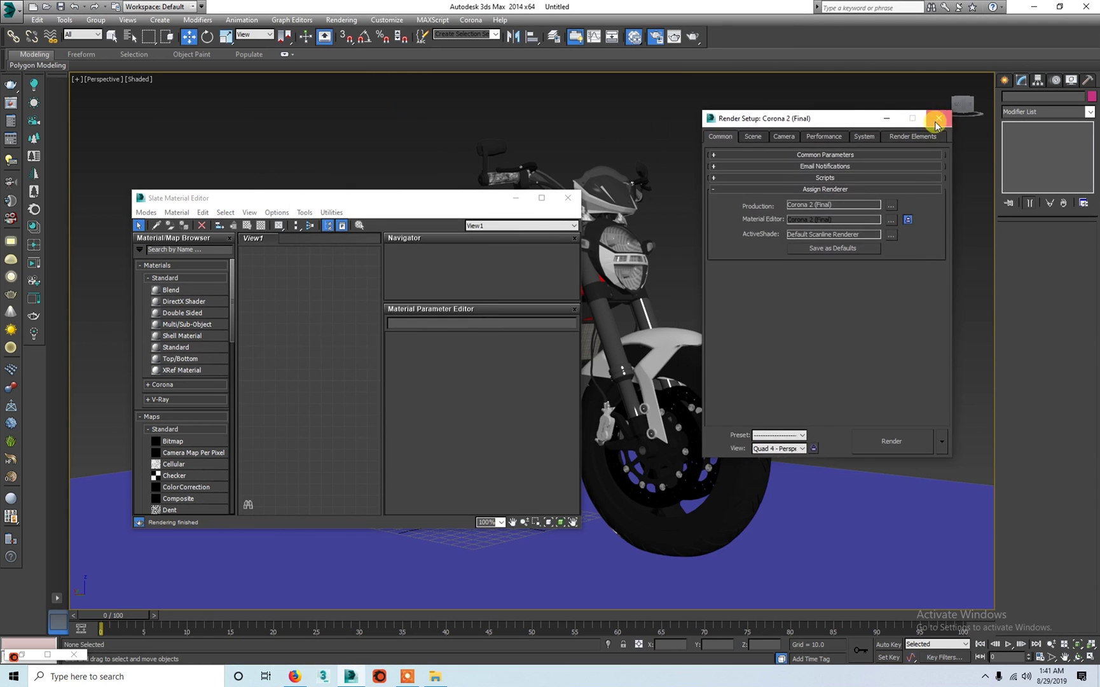
pyautogui.click(938, 117)
pyautogui.moveTo(290, 199); pyautogui.dragTo(268, 176)
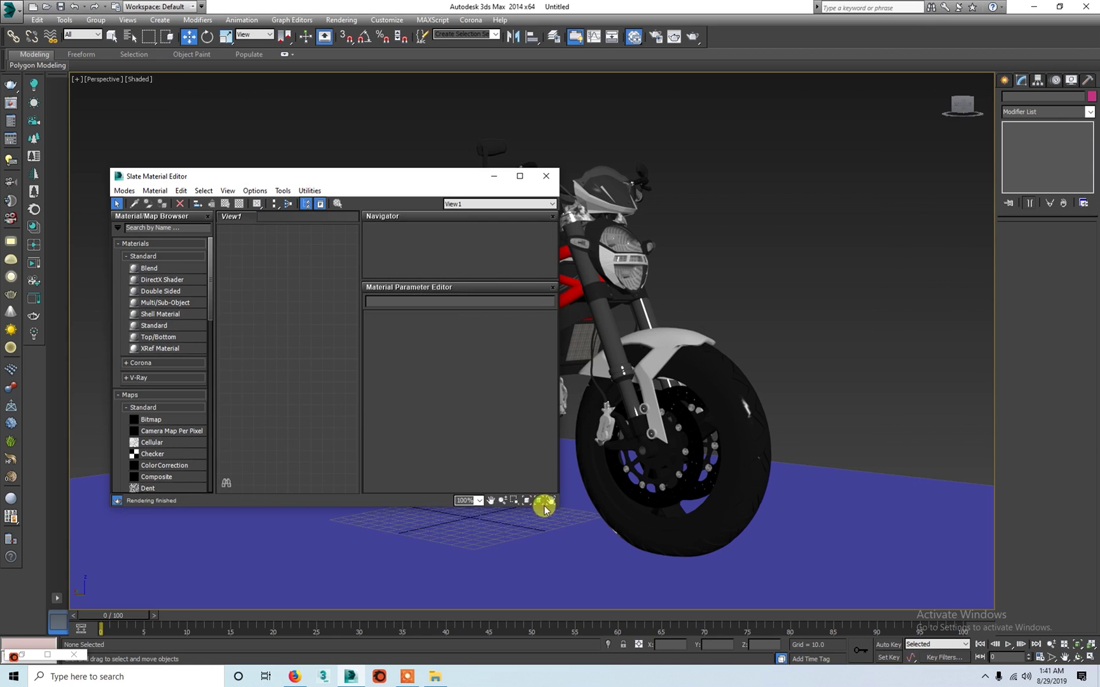
# Enlarge the Slate Material Editor, restore four viewports and pick the bike's material into the node view.
pyautogui.moveTo(560, 507); pyautogui.dragTo(650, 607)
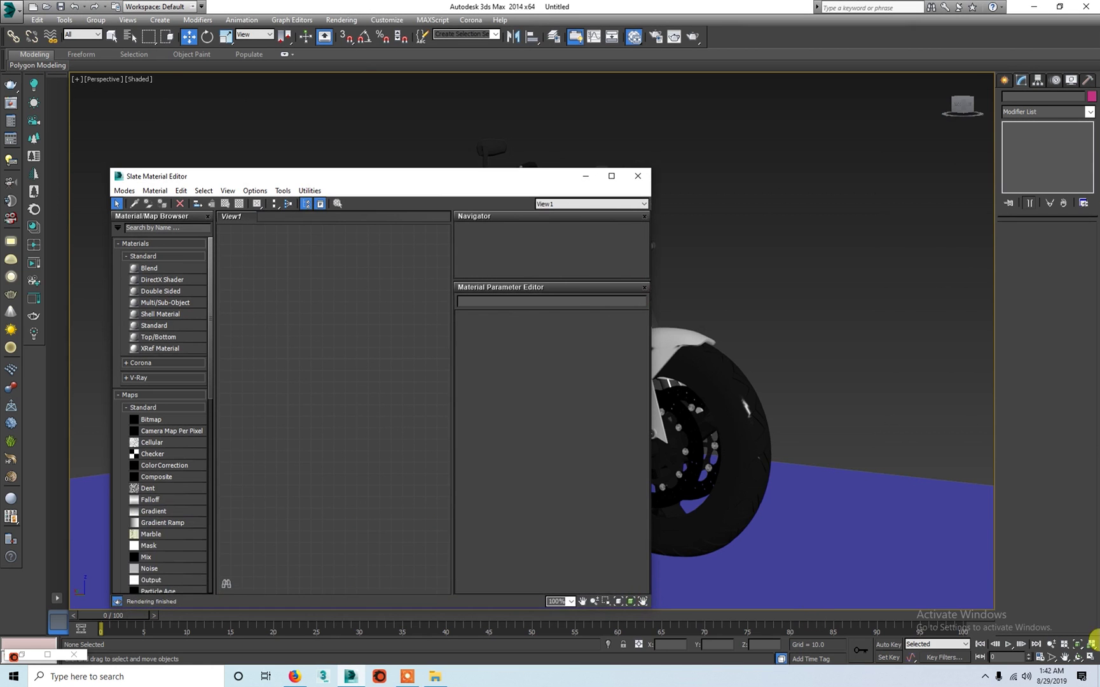
pyautogui.click(1090, 657)
pyautogui.moveTo(413, 173)
pyautogui.mouseDown()
pyautogui.moveTo(312, 136)
pyautogui.moveTo(377, 130)
pyautogui.mouseUp()
pyautogui.click(95, 154)
pyautogui.click(735, 424)
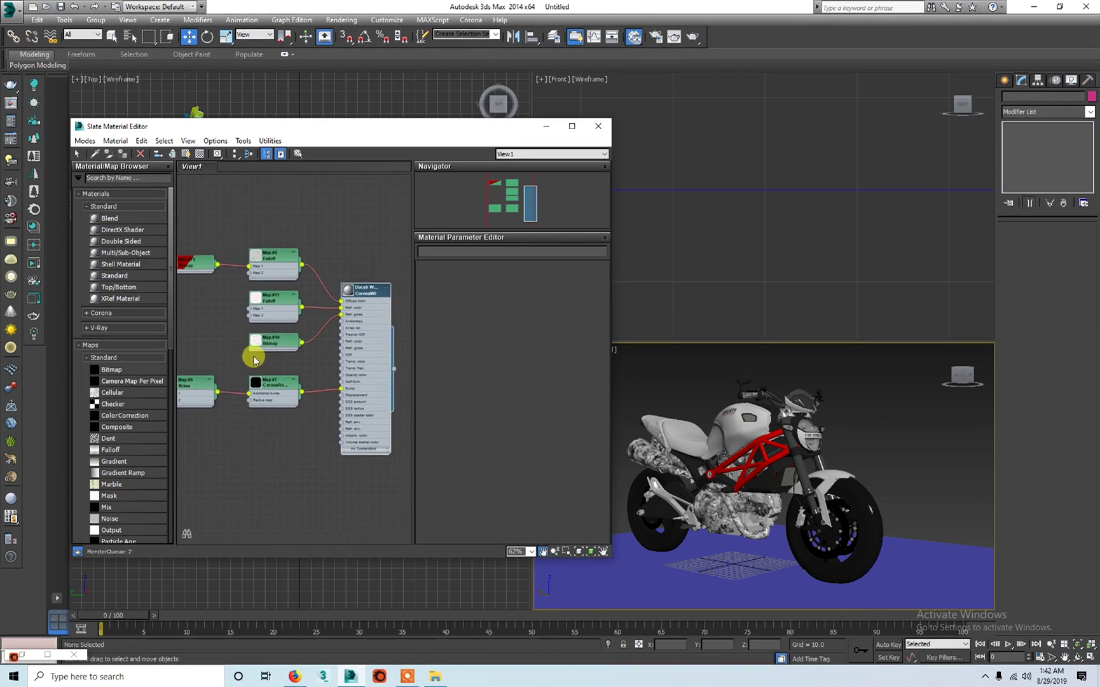
# Tidy the node graph by nudging the Ducati material node and panning.
pyautogui.moveTo(402, 255); pyautogui.dragTo(394, 255)
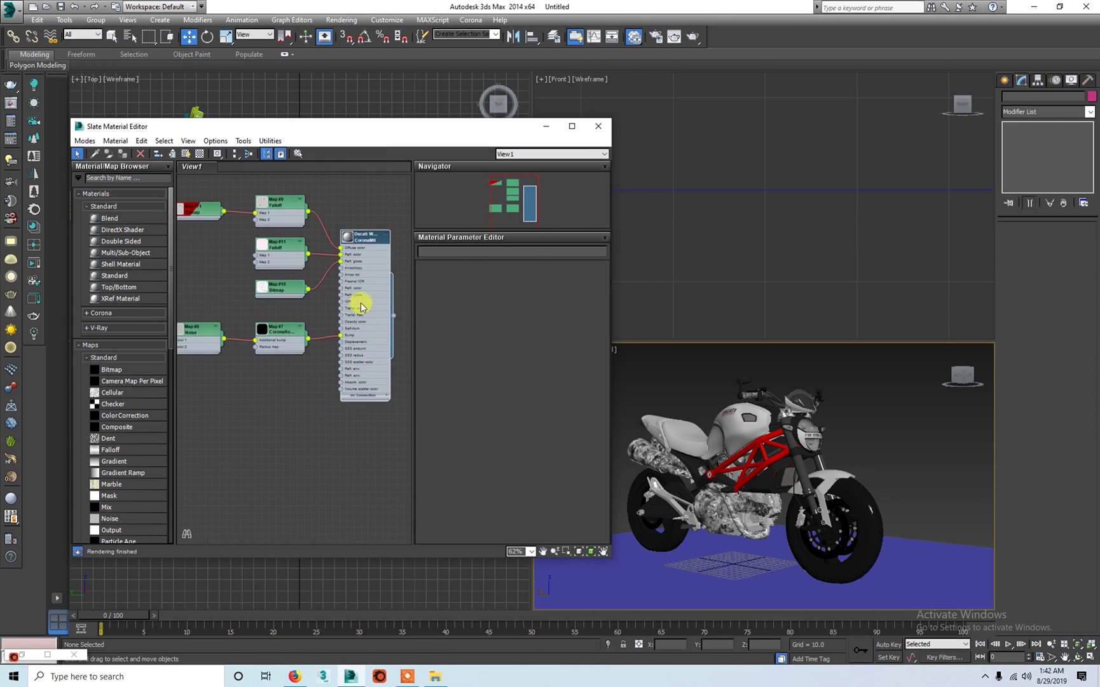
pyautogui.moveTo(344, 414); pyautogui.dragTo(356, 405, button='middle')
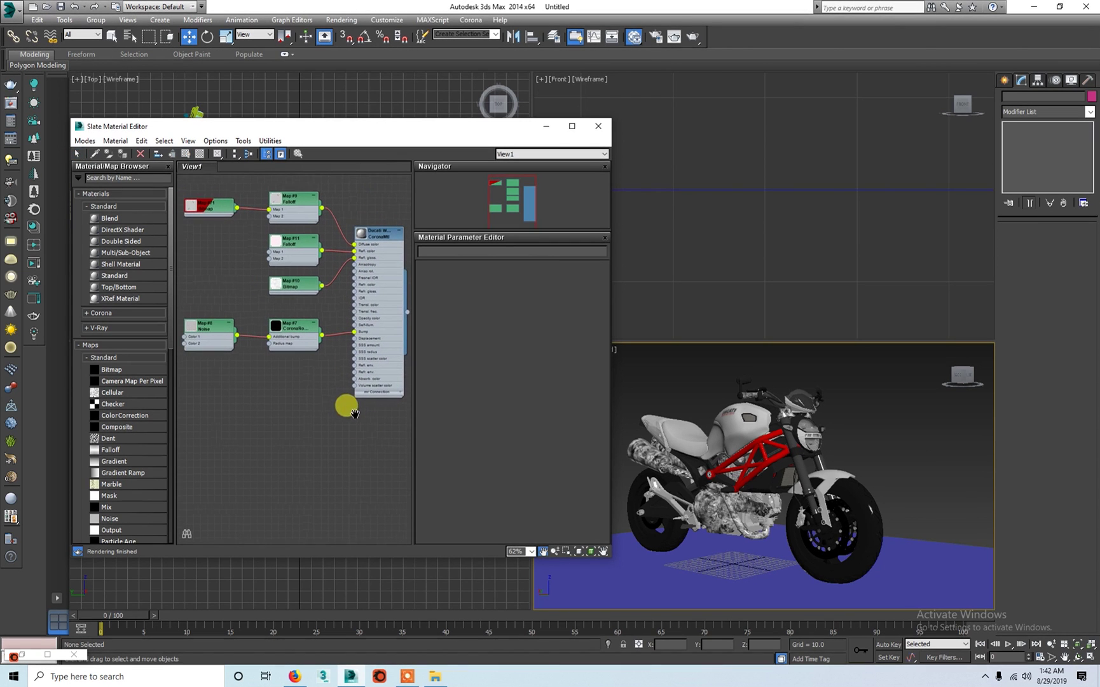
pyautogui.click(85, 141)
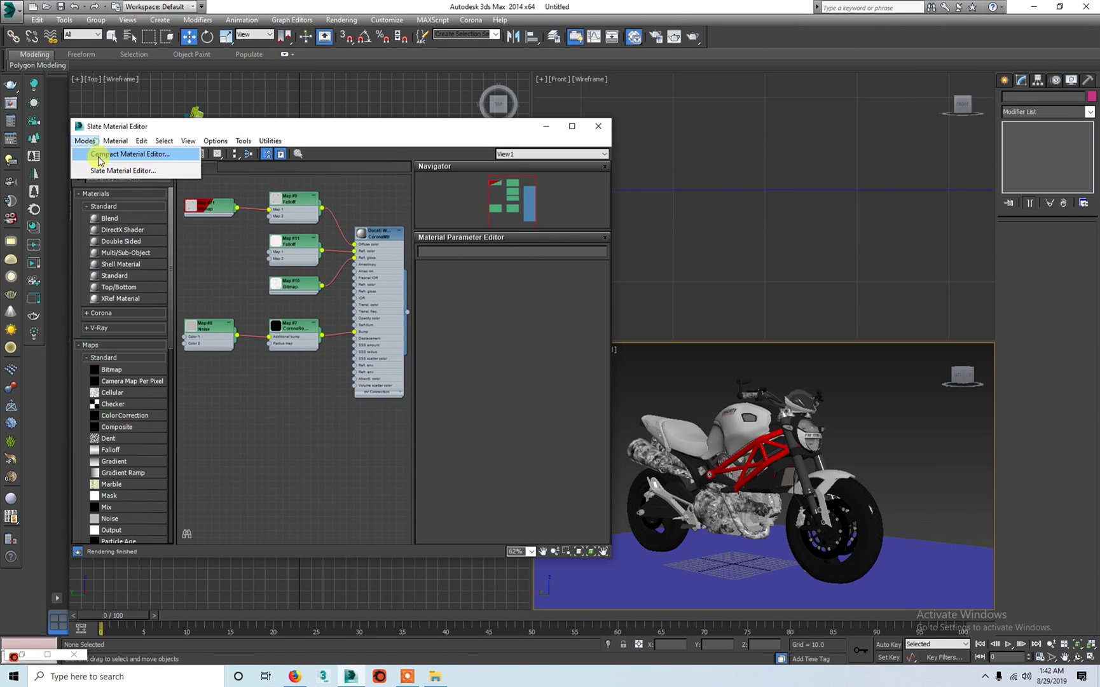
pyautogui.click(322, 450)
pyautogui.scroll(-2, 327, 417)
pyautogui.moveTo(332, 418); pyautogui.dragTo(327, 388, button='middle')
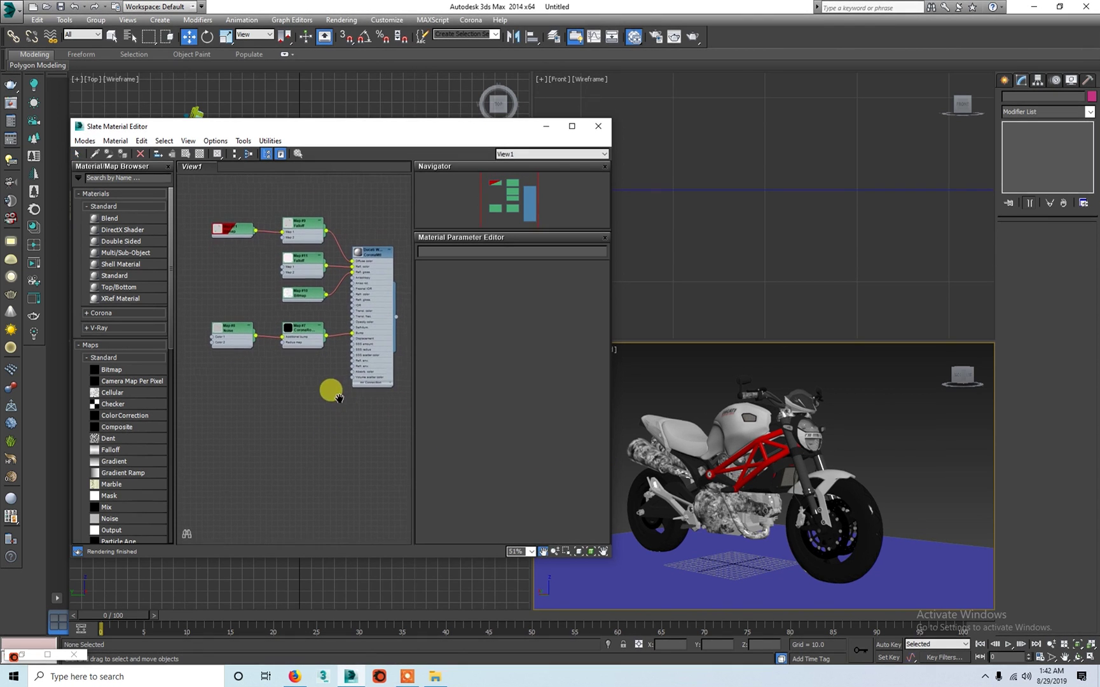
pyautogui.moveTo(498, 126); pyautogui.dragTo(562, 137)
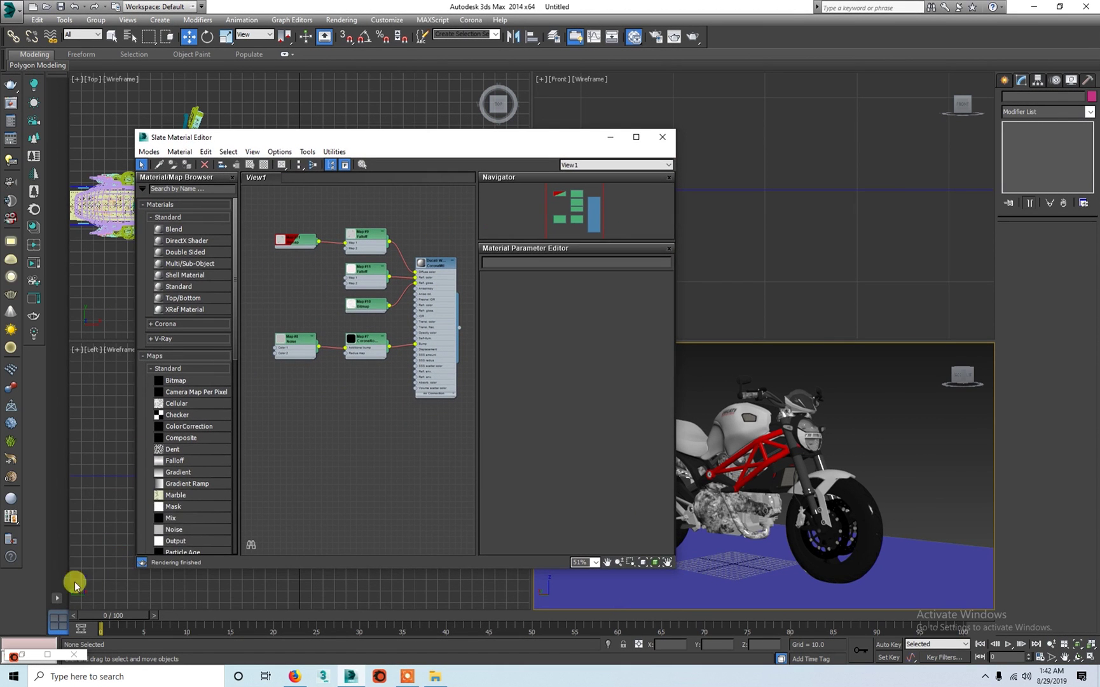
# Open the viewport layout choices.
pyautogui.click(56, 598)
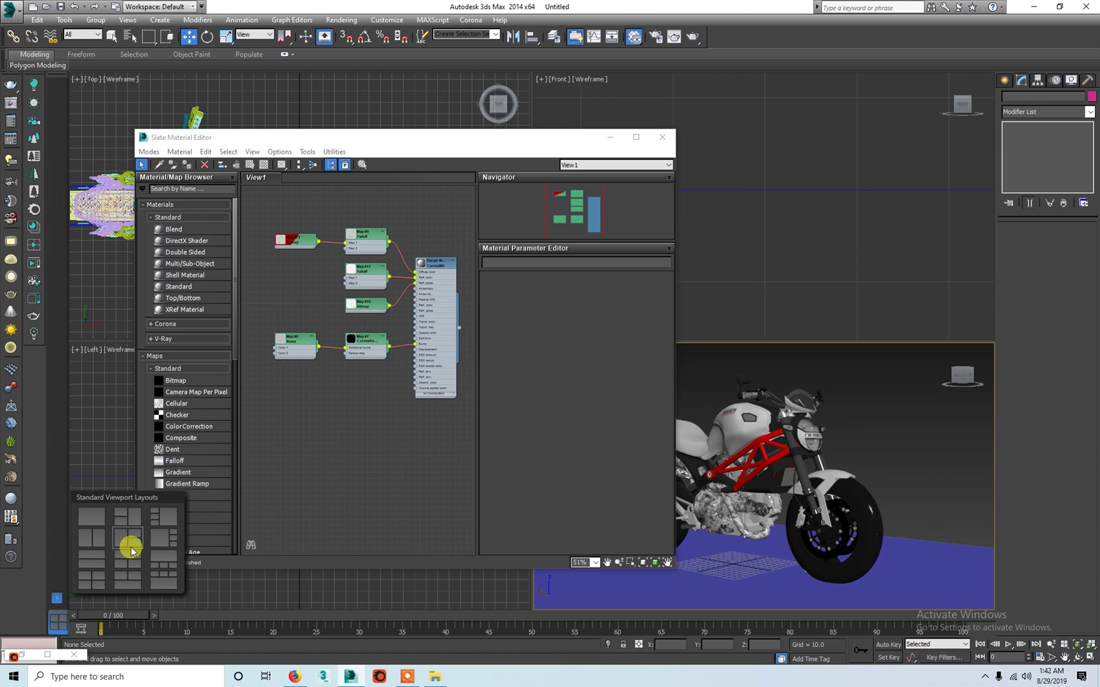
# Switch to a different viewport layout and resize the Slate Material Editor taller and narrower.
pyautogui.click(130, 547)
pyautogui.moveTo(551, 141)
pyautogui.mouseDown()
pyautogui.moveTo(363, 170)
pyautogui.moveTo(431, 137)
pyautogui.mouseUp()
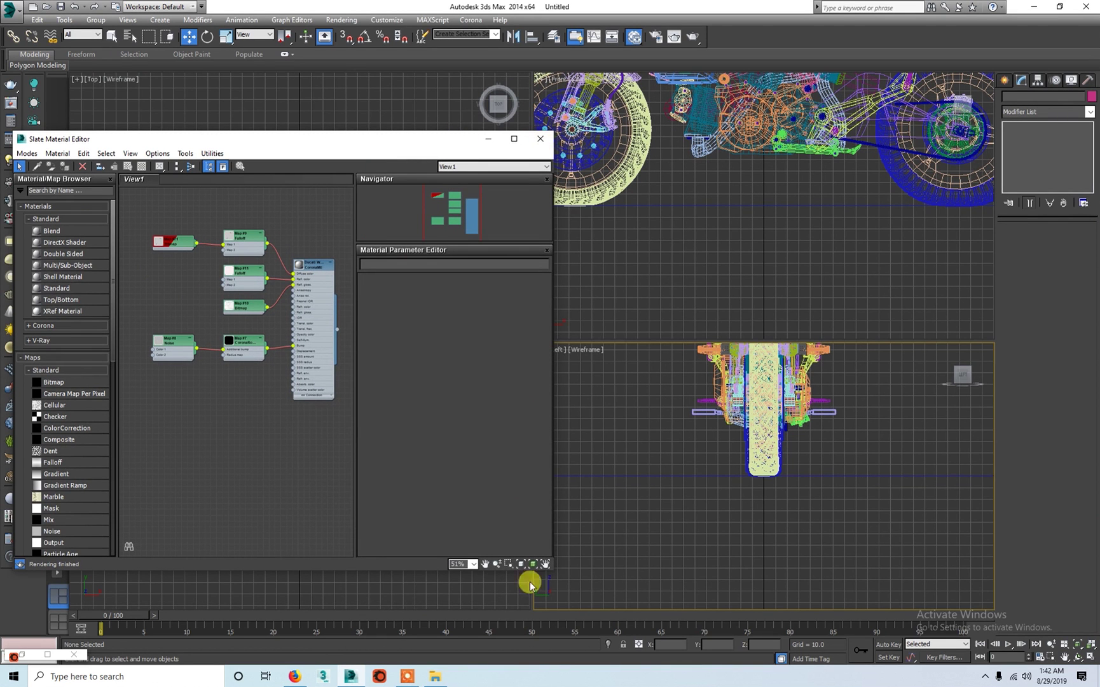
pyautogui.moveTo(550, 570); pyautogui.dragTo(488, 615)
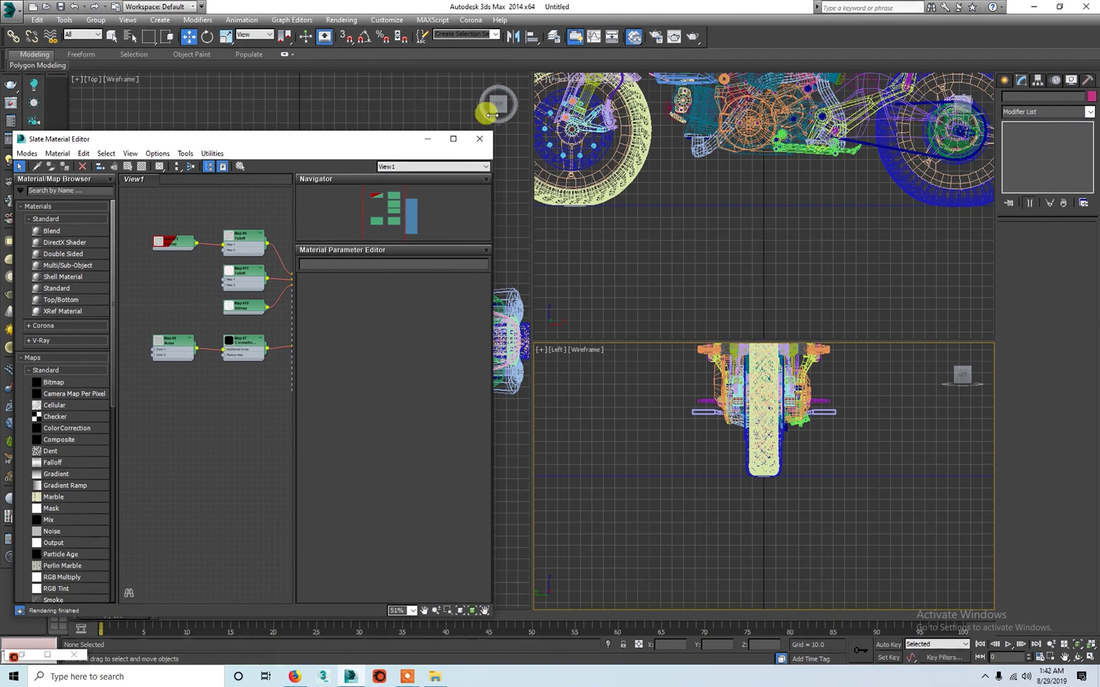
pyautogui.moveTo(495, 134); pyautogui.dragTo(494, 57)
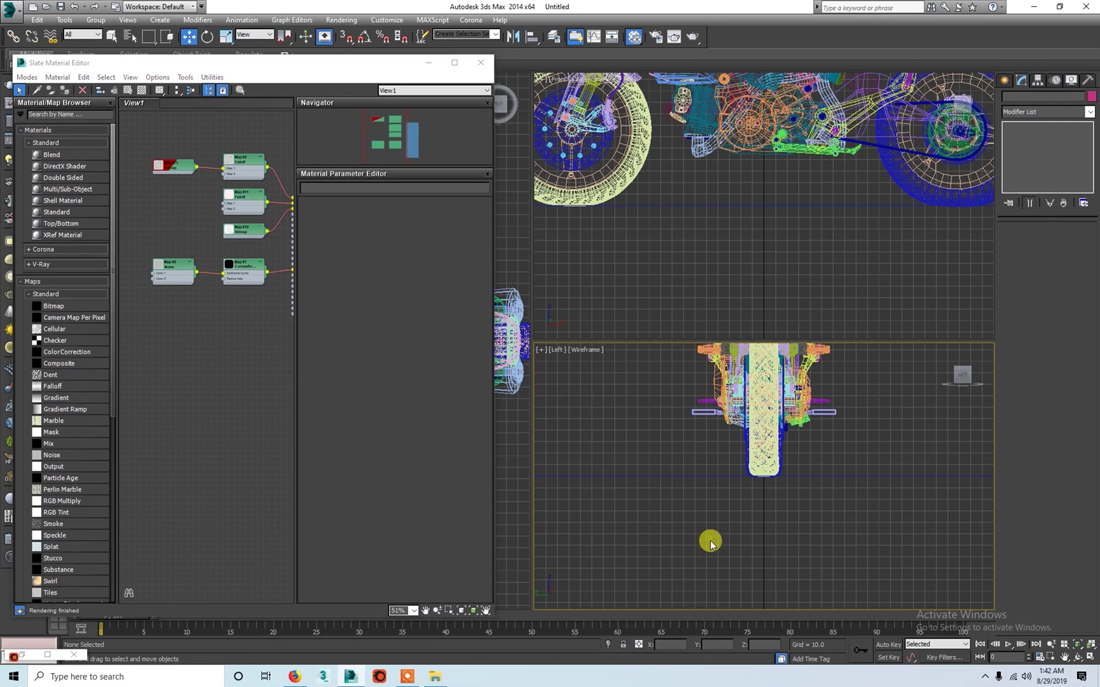
# Make the lower viewport Perspective with Realistic shading and orbit to a side view of the bike.
pyautogui.press('p')
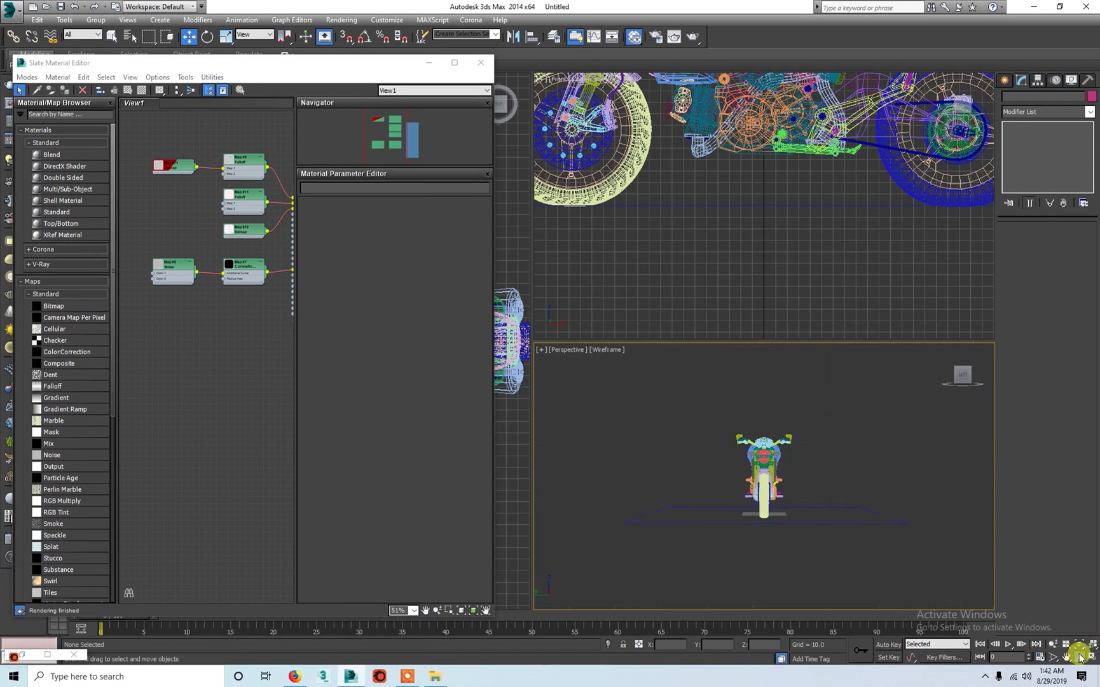
pyautogui.press('F3')
pyautogui.hotkey('ctrl', 'r')
pyautogui.moveTo(746, 476); pyautogui.dragTo(789, 484)
pyautogui.press('w')
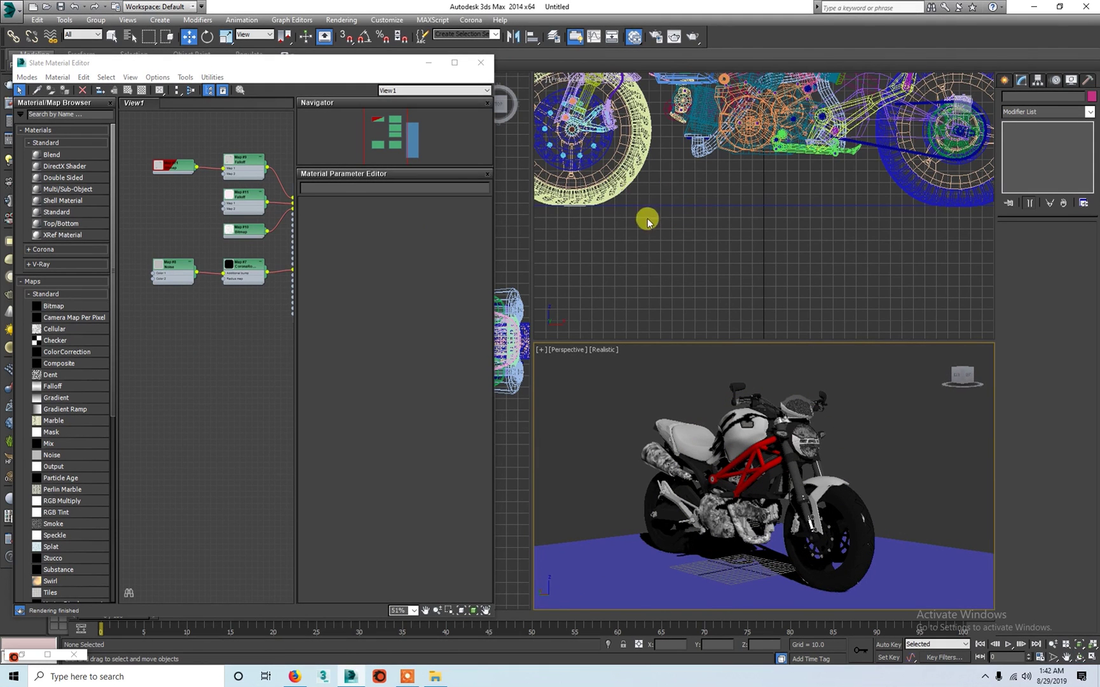
pyautogui.scroll(-5, 661, 213)
pyautogui.moveTo(667, 211); pyautogui.dragTo(695, 282, button='middle')
# Switch the Front viewport to a Corona Interactive view via Extended Viewports.
pyautogui.click(560, 78)
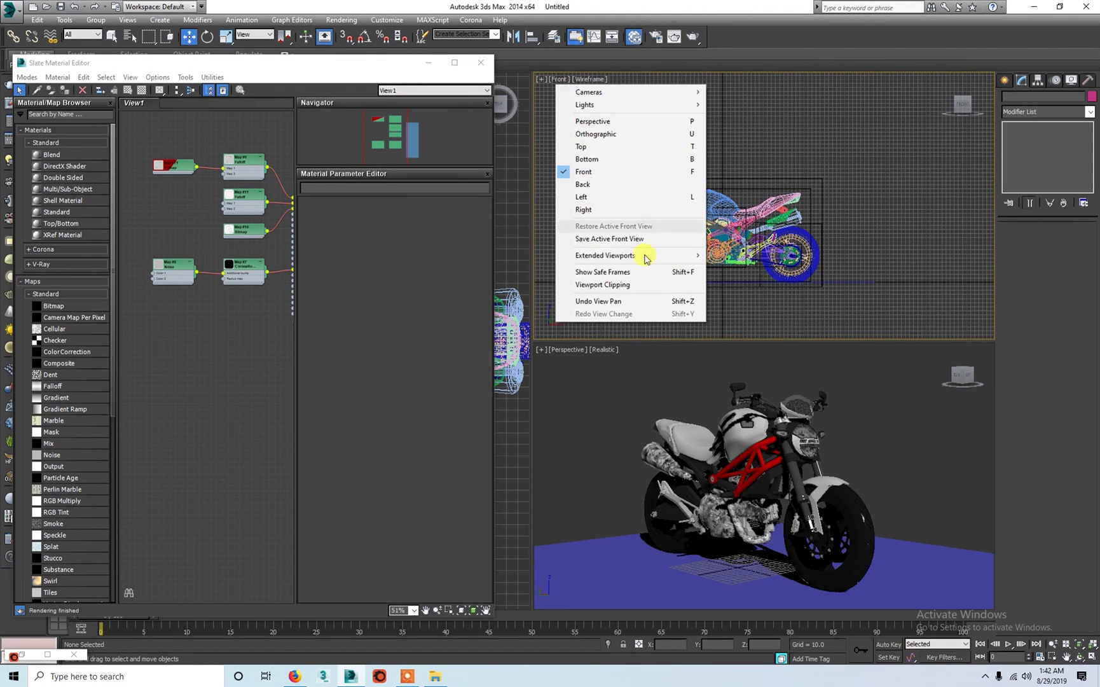
pyautogui.click(590, 80)
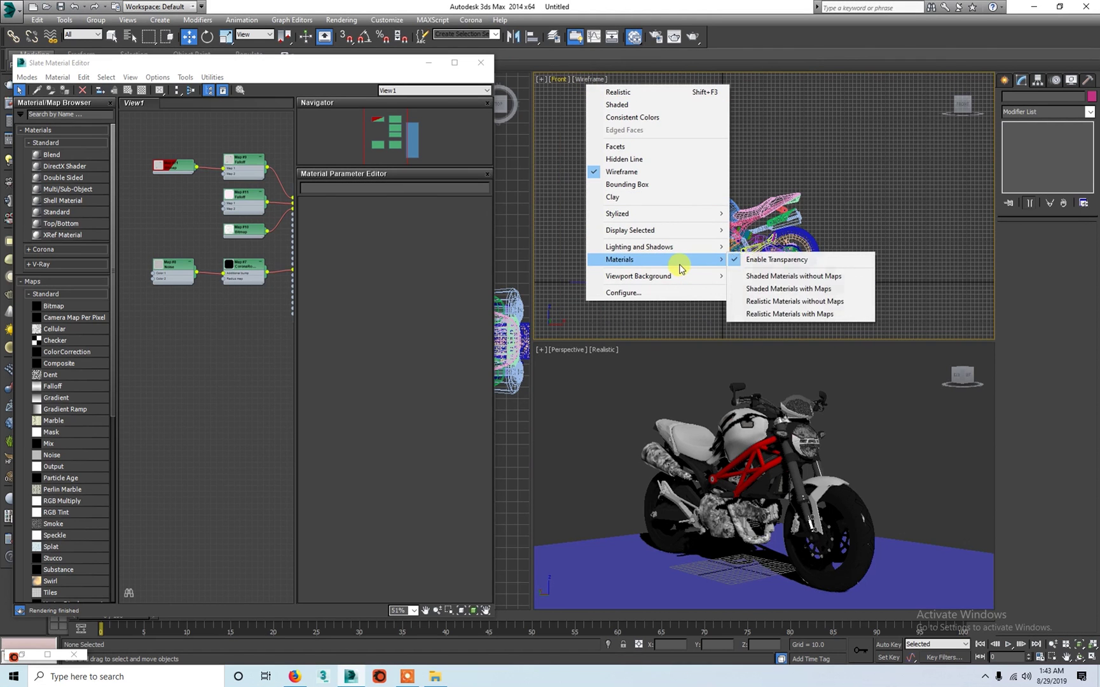
pyautogui.click(541, 80)
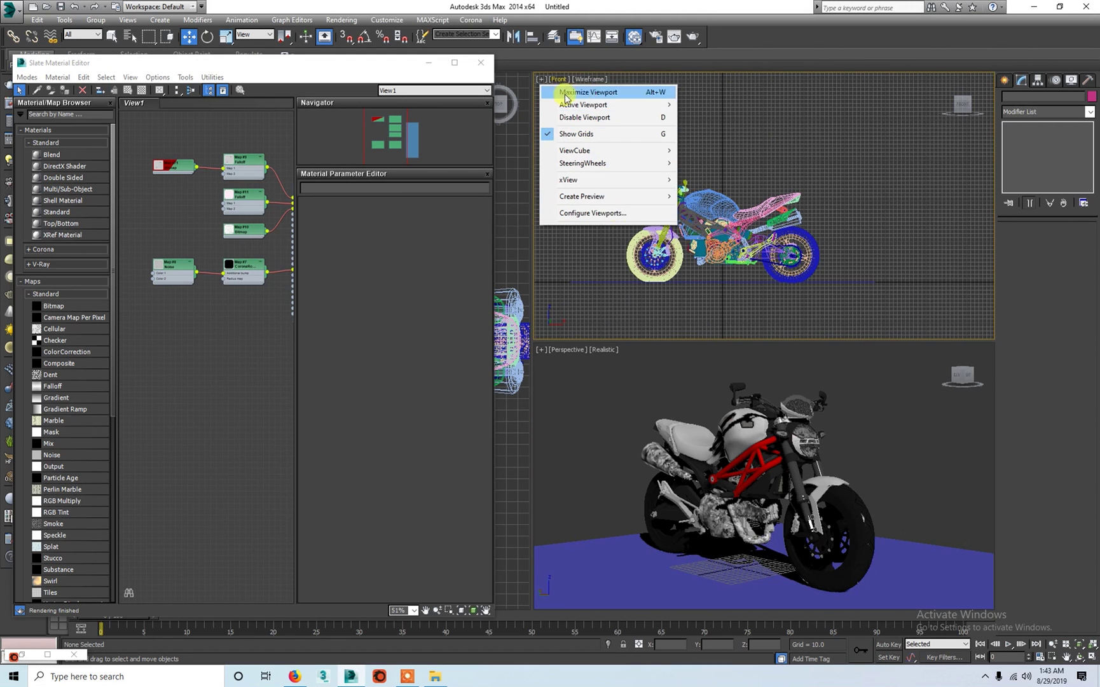
pyautogui.click(607, 81)
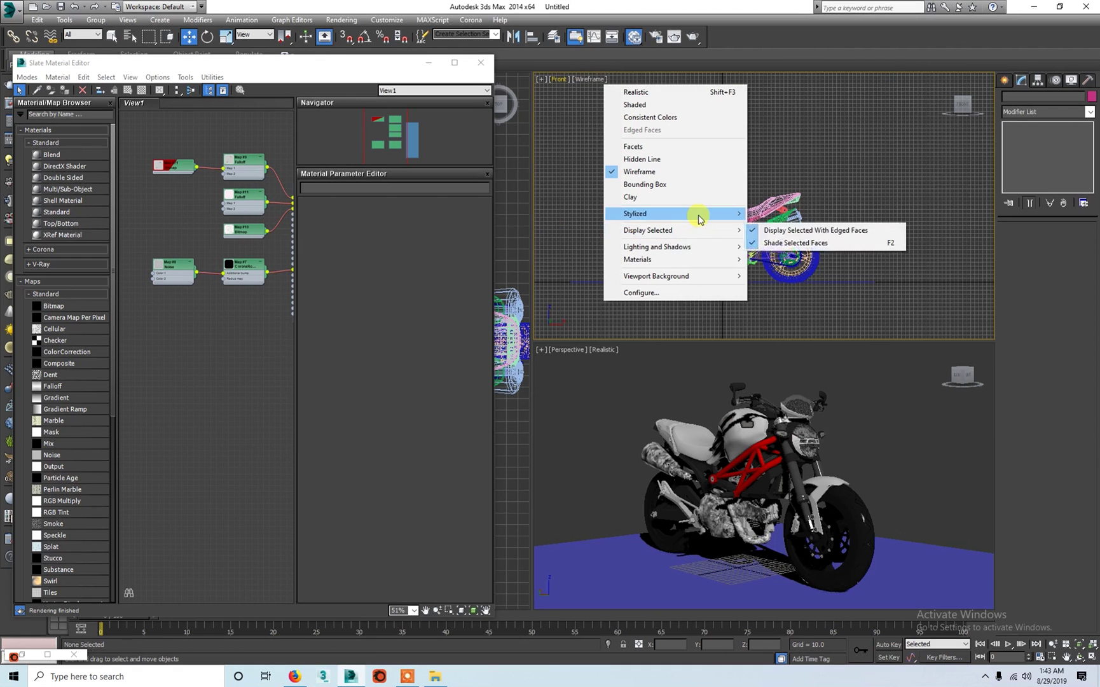
pyautogui.moveTo(679, 259)
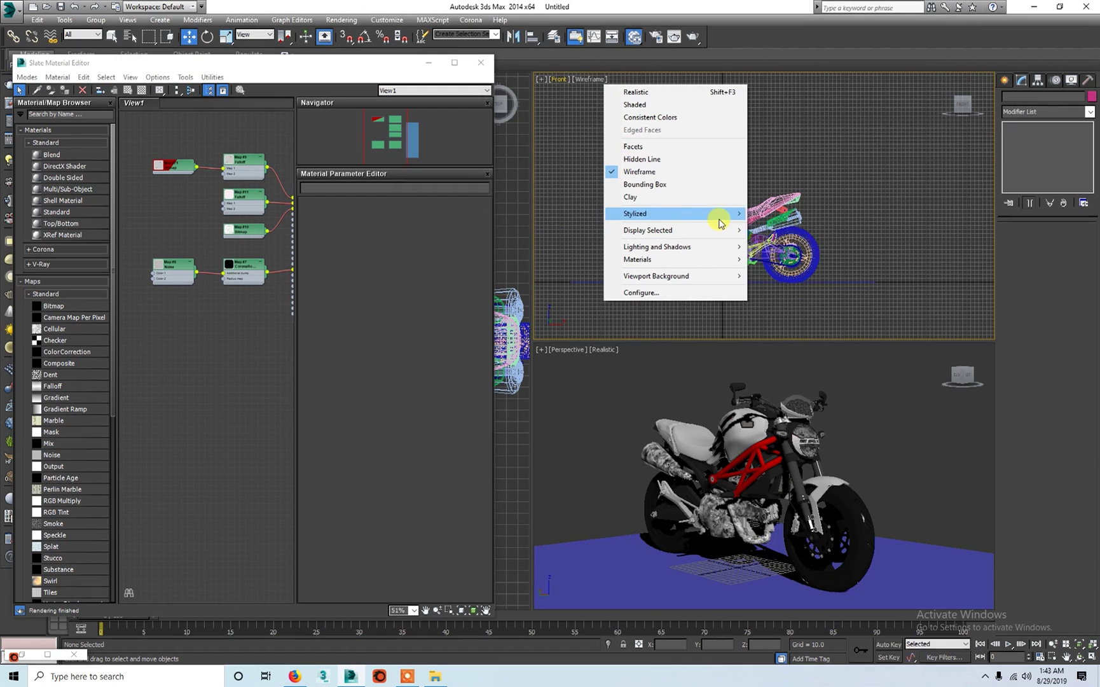
pyautogui.click(572, 81)
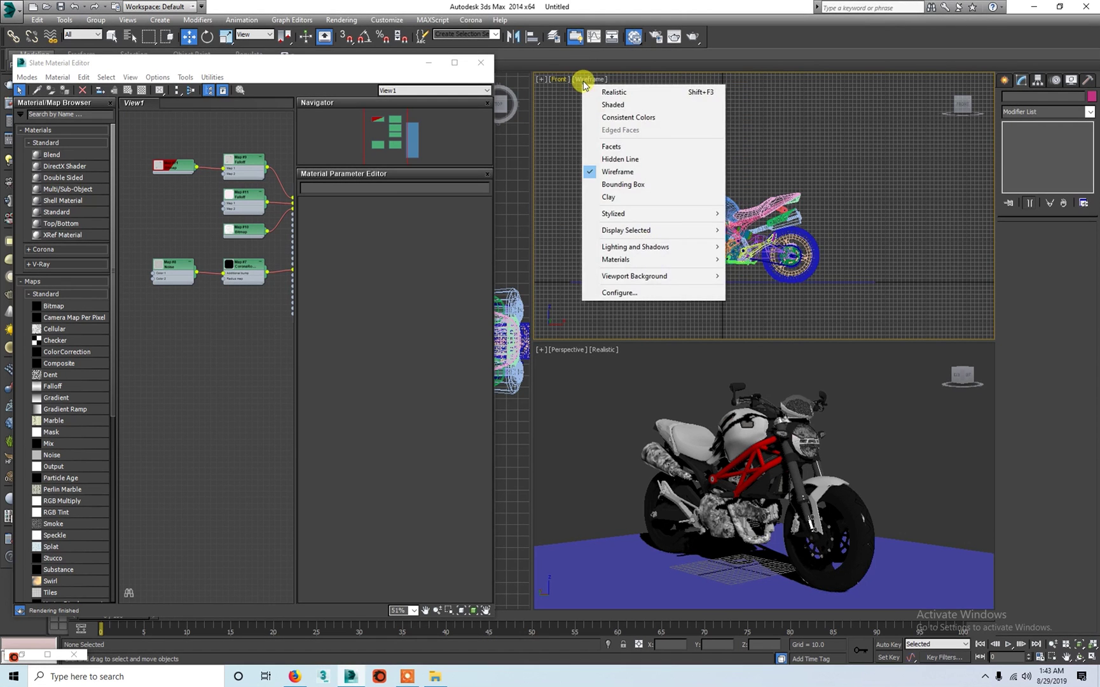
pyautogui.click(559, 80)
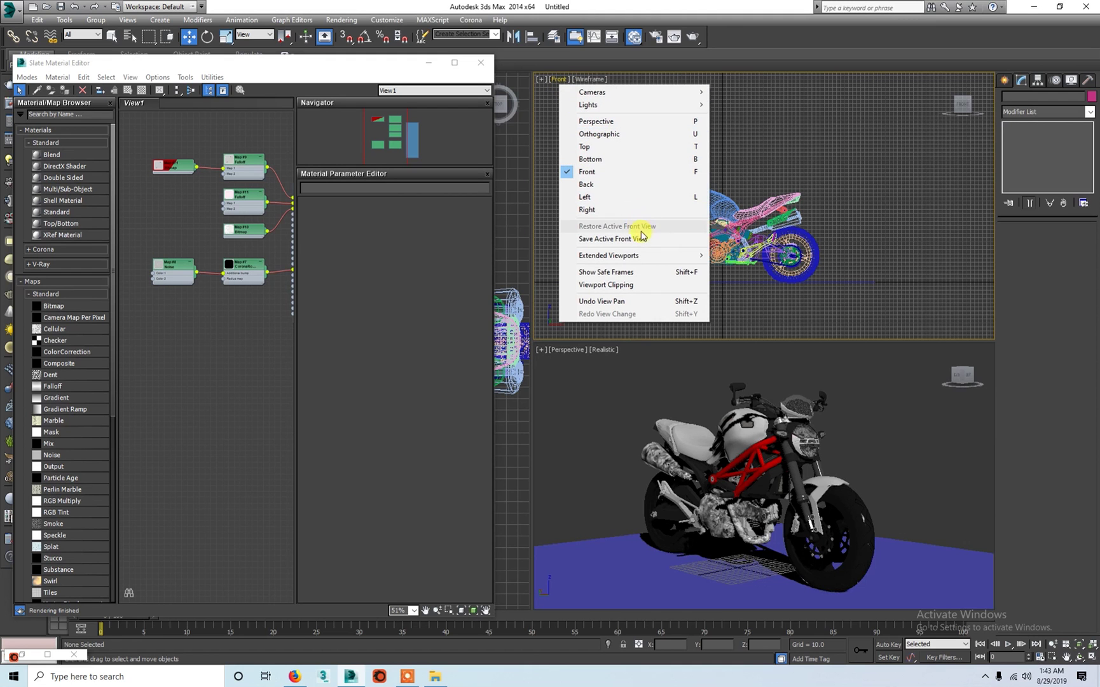
pyautogui.moveTo(609, 255)
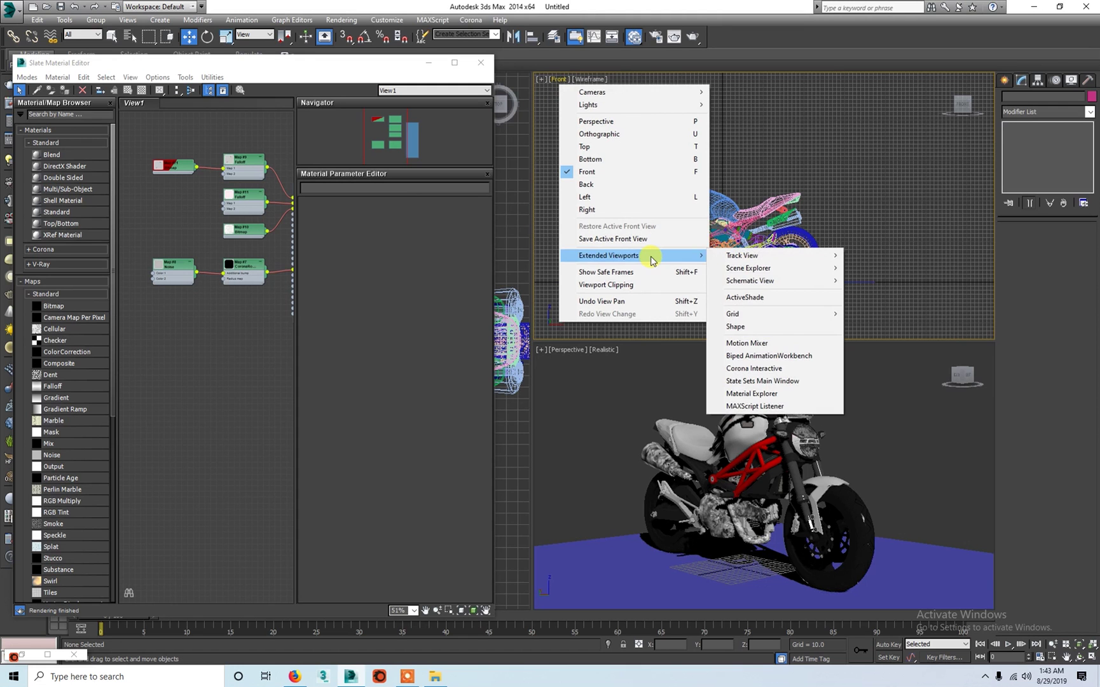
pyautogui.click(757, 372)
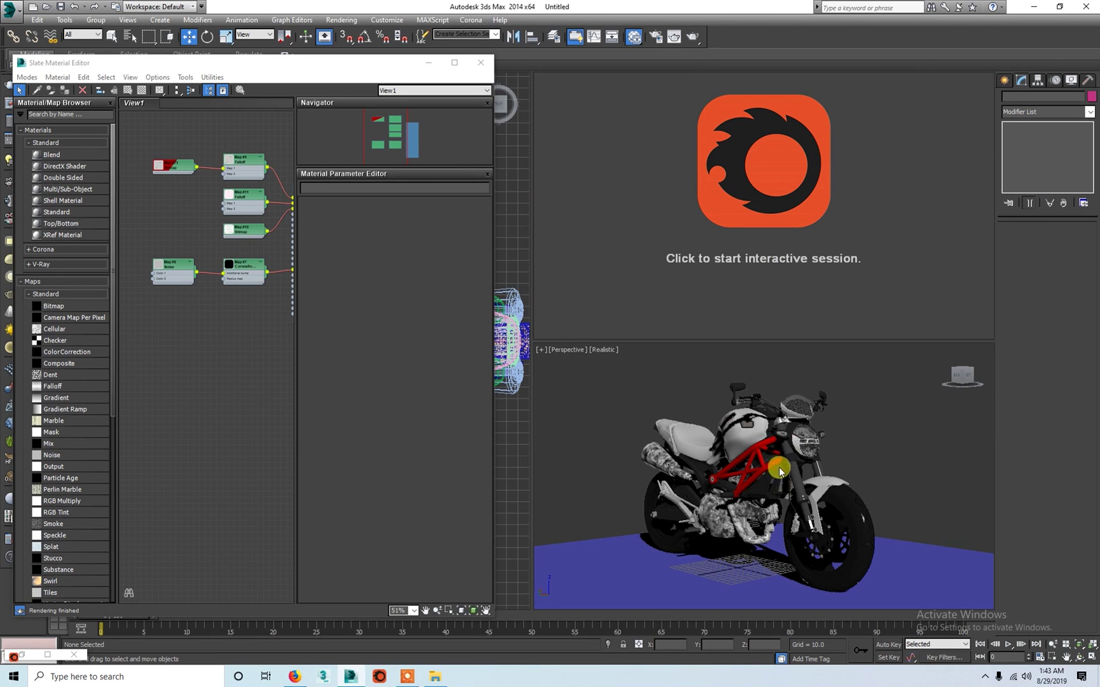
# Orbit the Perspective view around the Ducati, then move and widen the Slate Material Editor.
pyautogui.click(888, 487)
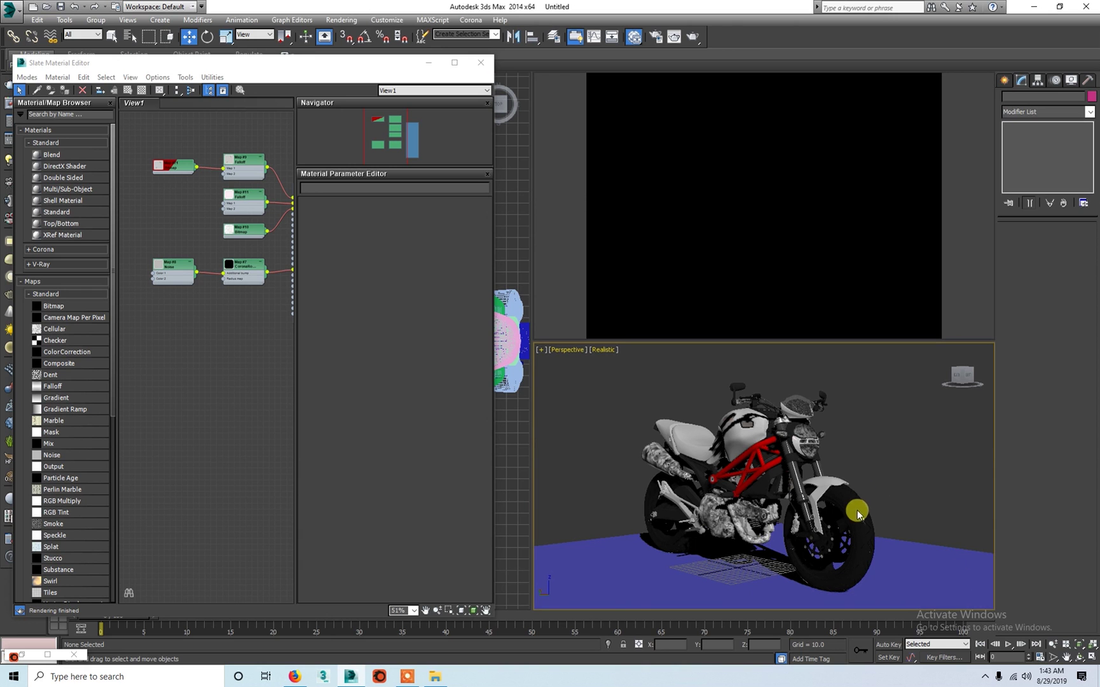
pyautogui.click(1079, 658)
pyautogui.moveTo(795, 477); pyautogui.dragTo(731, 477)
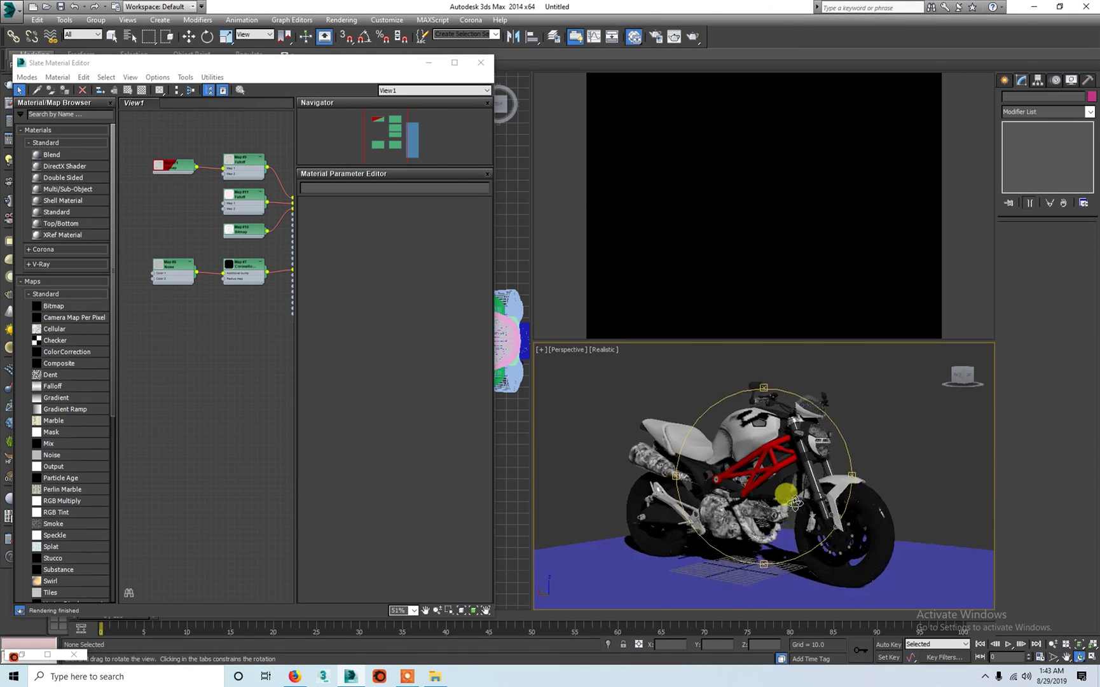
pyautogui.moveTo(306, 75); pyautogui.dragTo(367, 94)
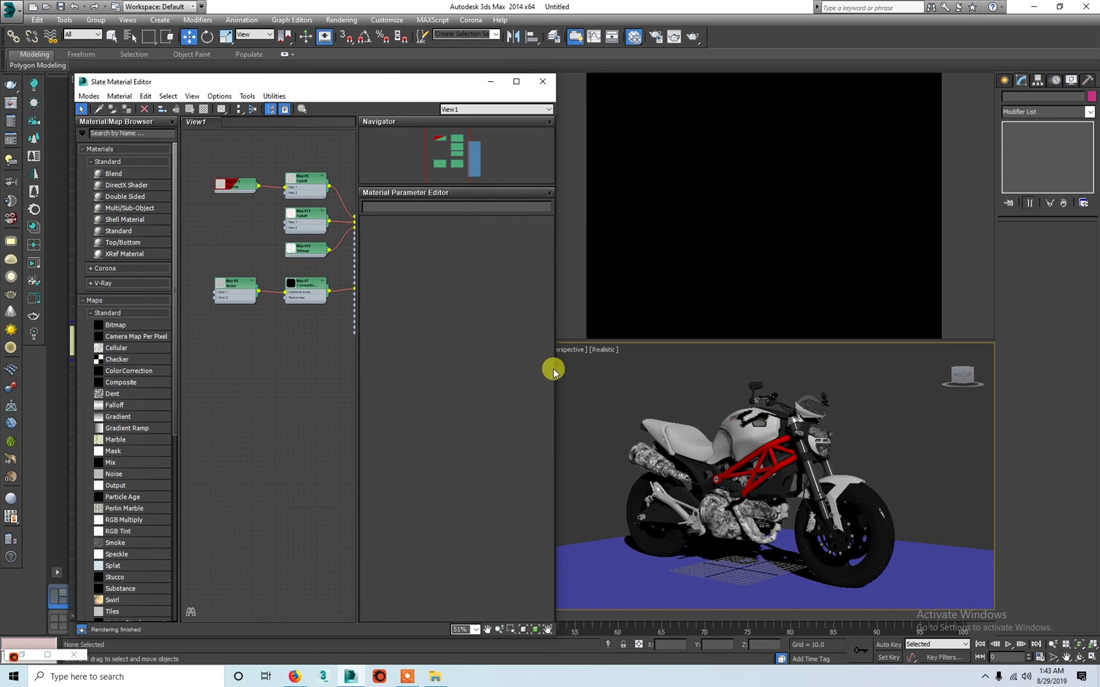
pyautogui.moveTo(550, 365); pyautogui.dragTo(560, 365)
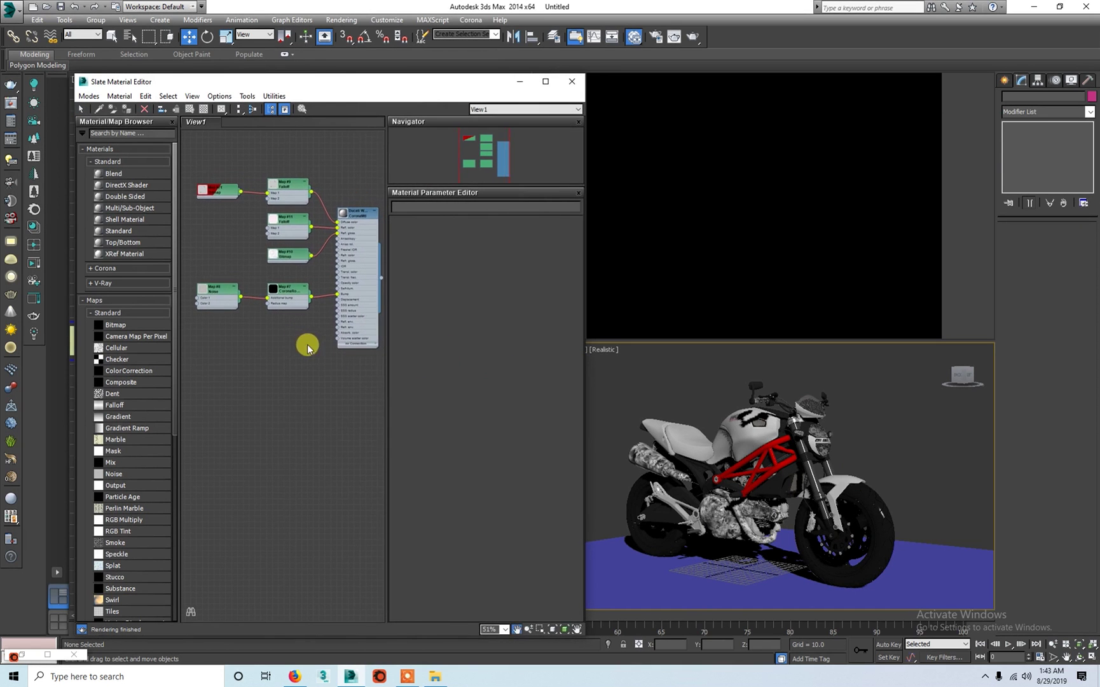
# Add a new Bitmap node to the Slate Material Editor graph.
pyautogui.rightClick(248, 374)
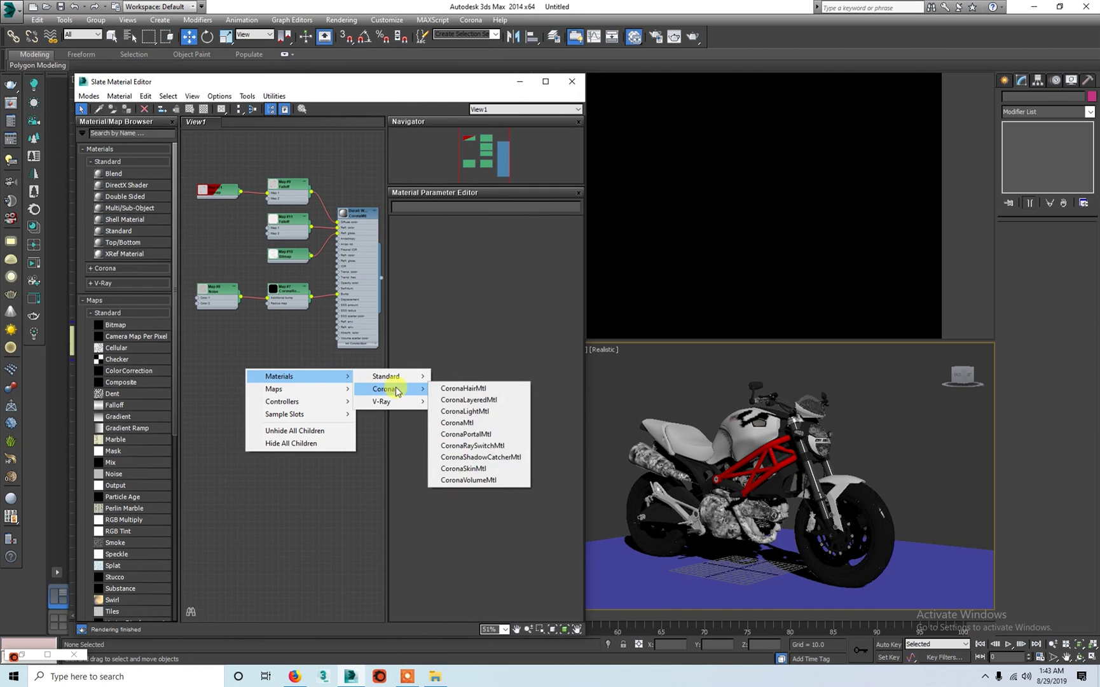
pyautogui.moveTo(296, 389)
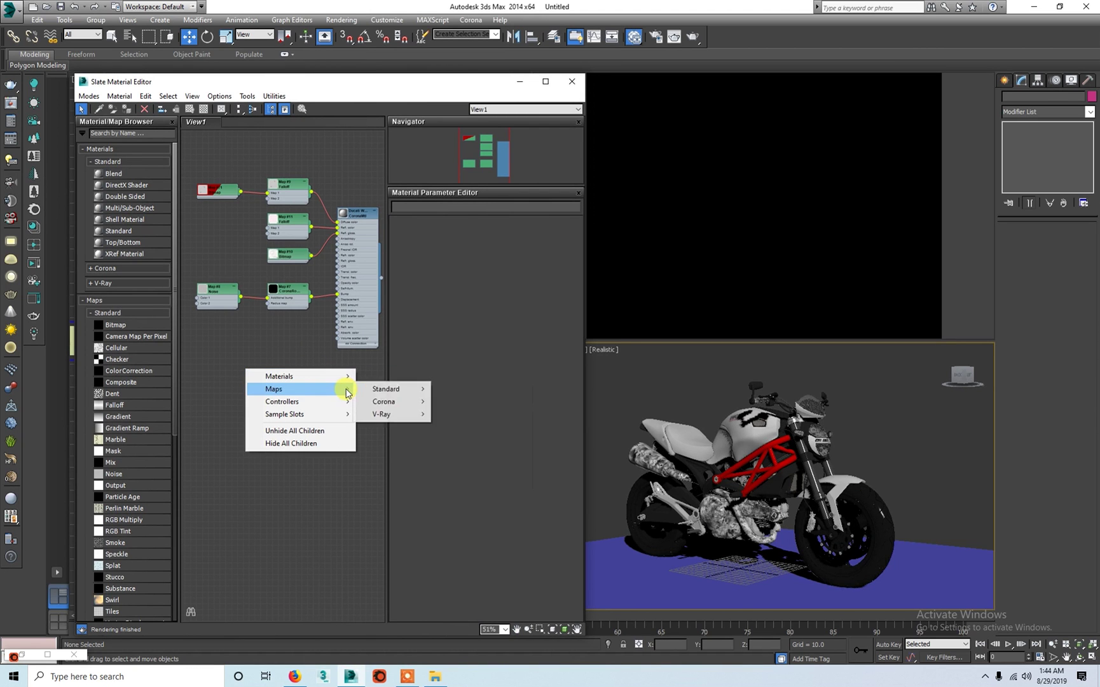
pyautogui.moveTo(391, 401)
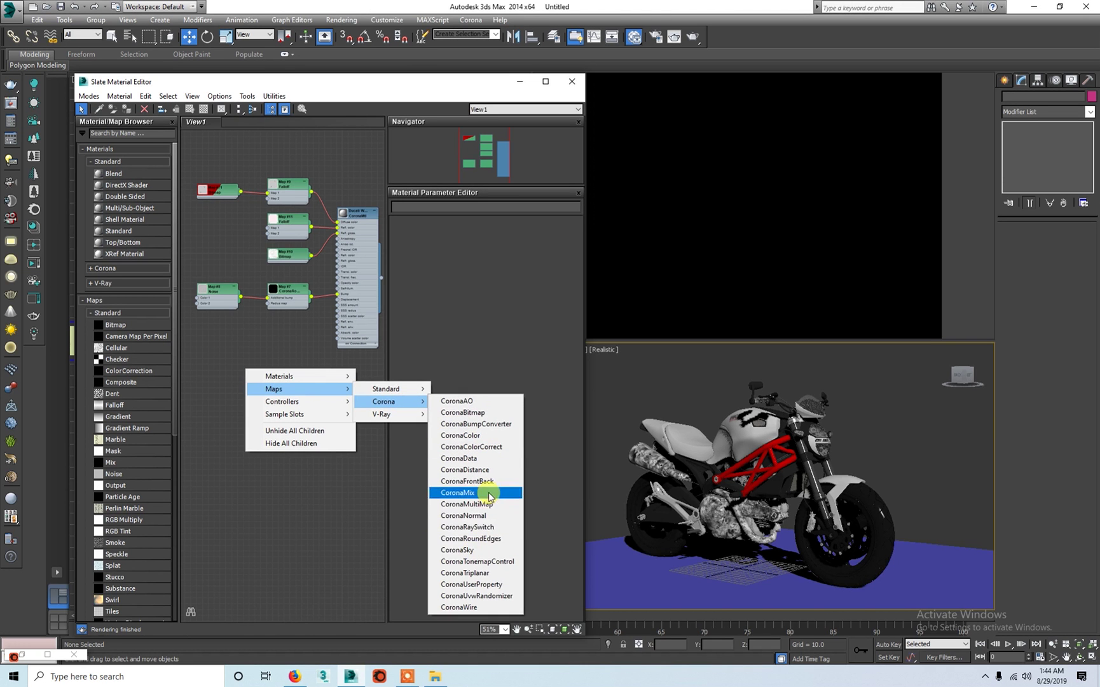
pyautogui.click(116, 324)
pyautogui.moveTo(214, 355); pyautogui.dragTo(239, 361)
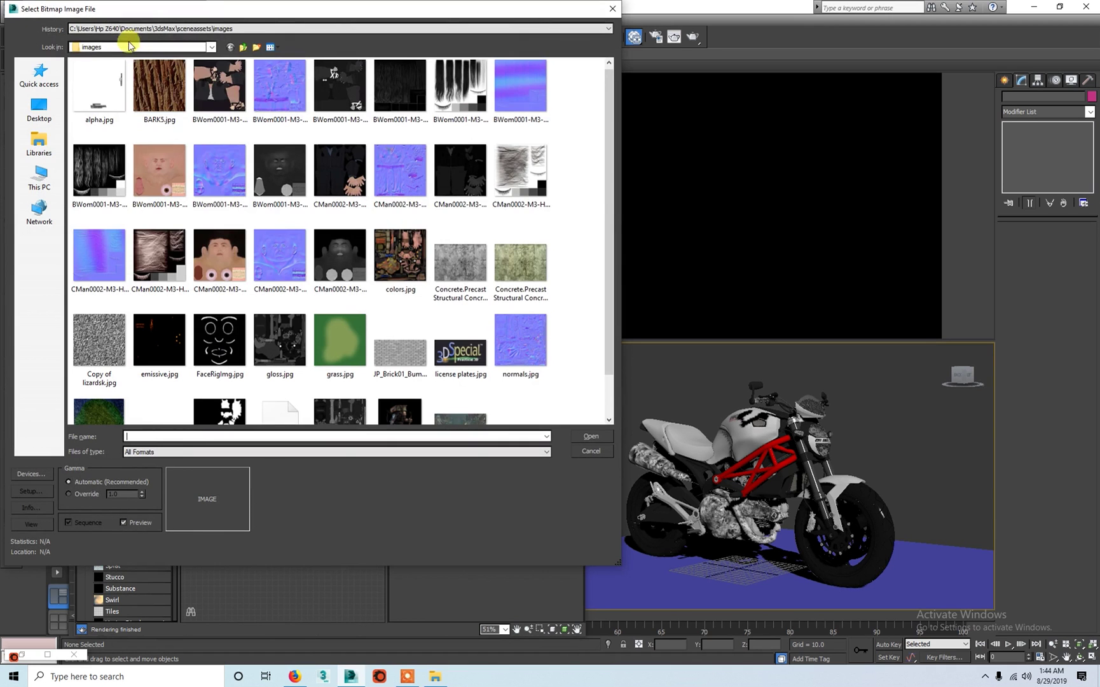
# Load zhengyang_gate_16k.hdr from the hdrihaven.com folder and accept the HDRI load settings.
pyautogui.click(130, 45)
pyautogui.click(113, 257)
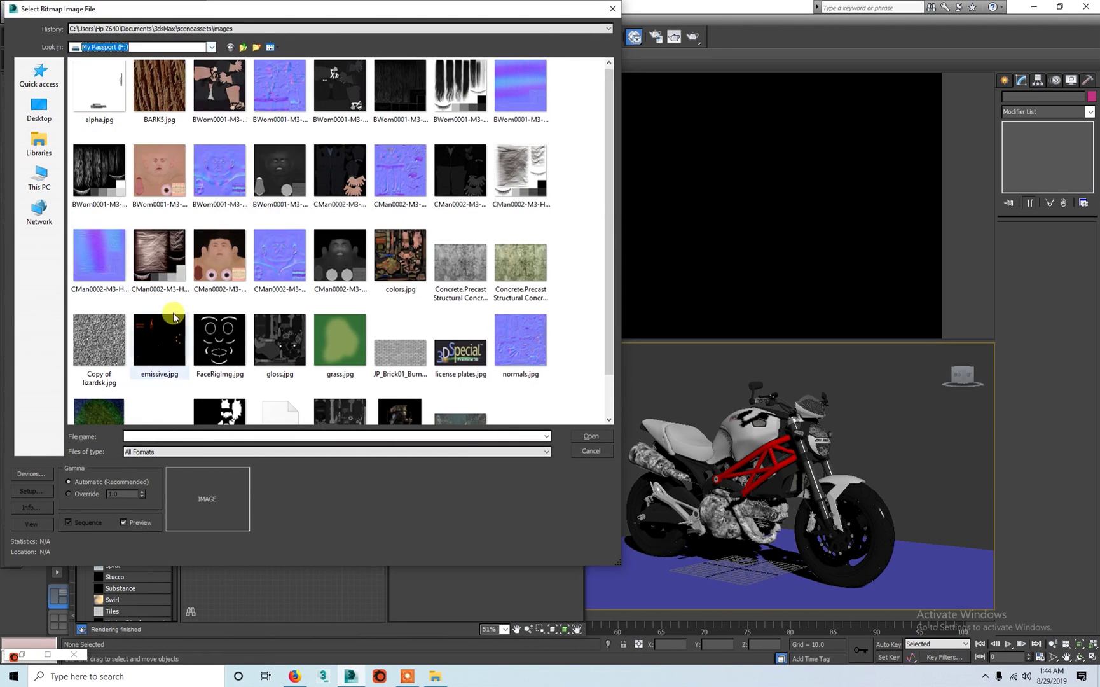
pyautogui.doubleClick(138, 419)
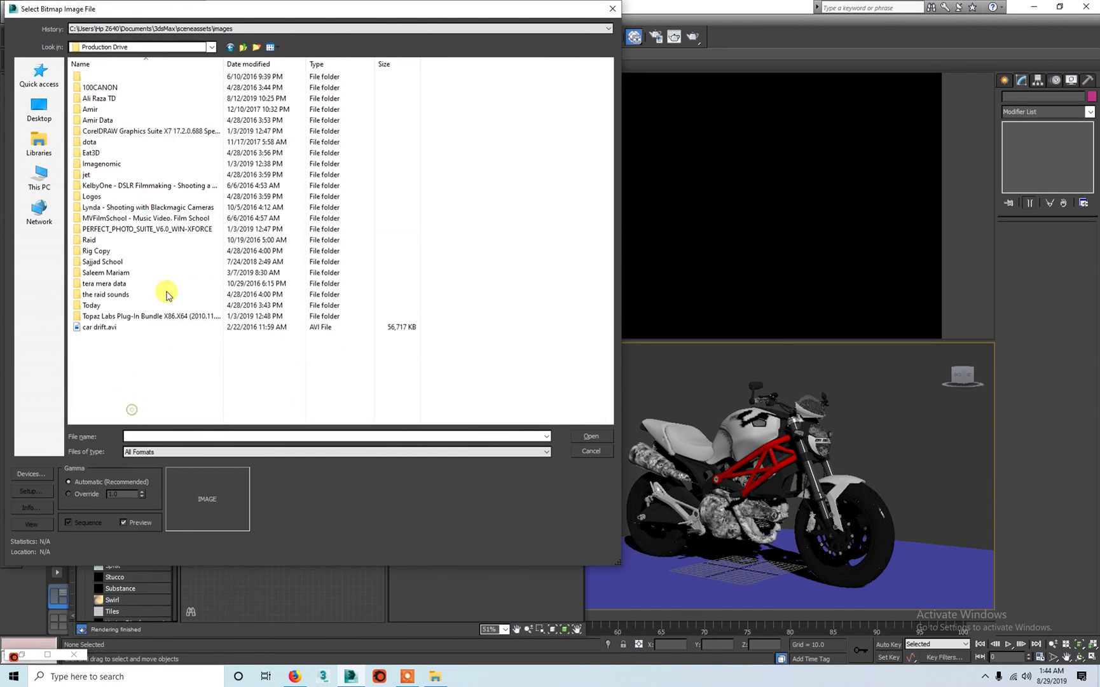
pyautogui.doubleClick(130, 99)
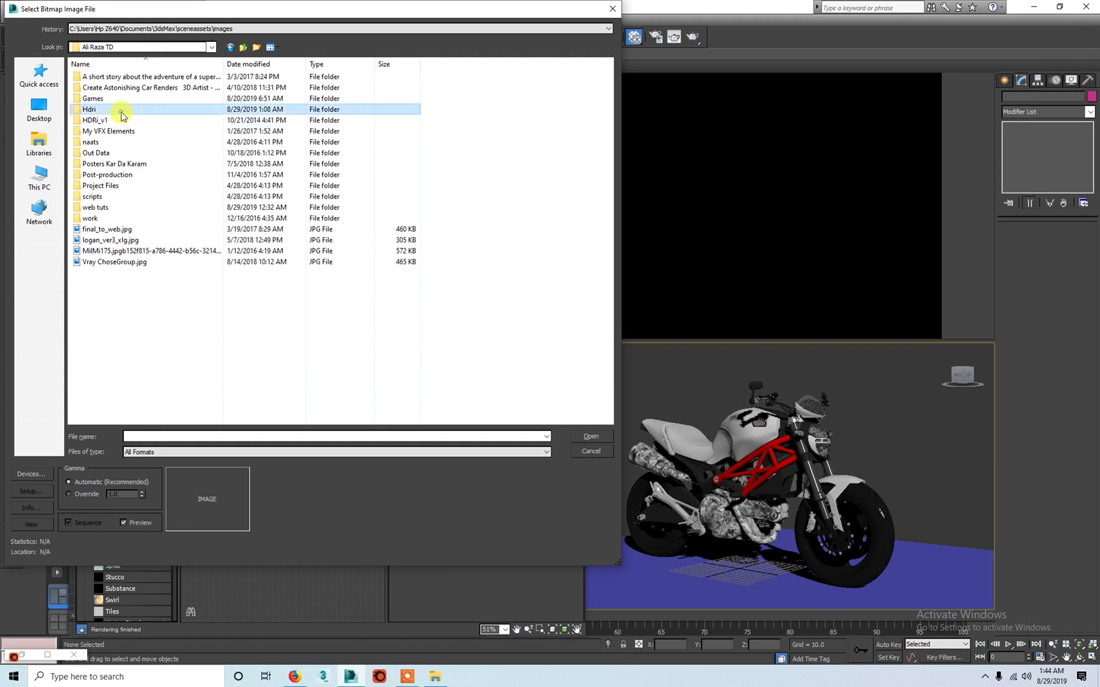
pyautogui.doubleClick(121, 114)
pyautogui.doubleClick(121, 144)
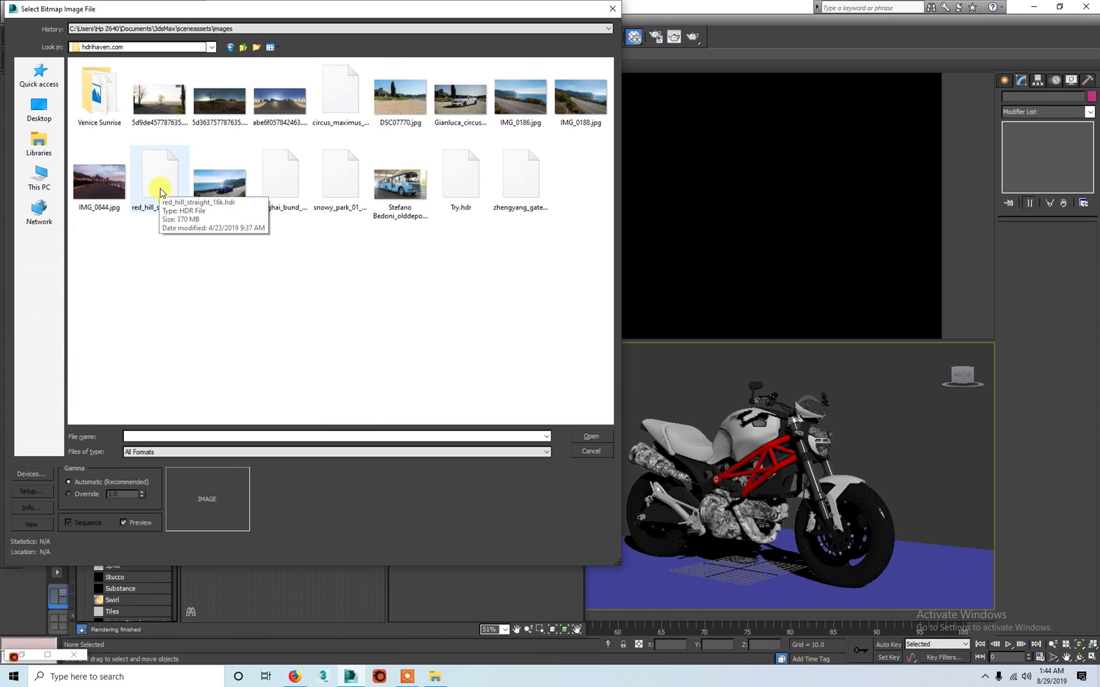
pyautogui.click(516, 182)
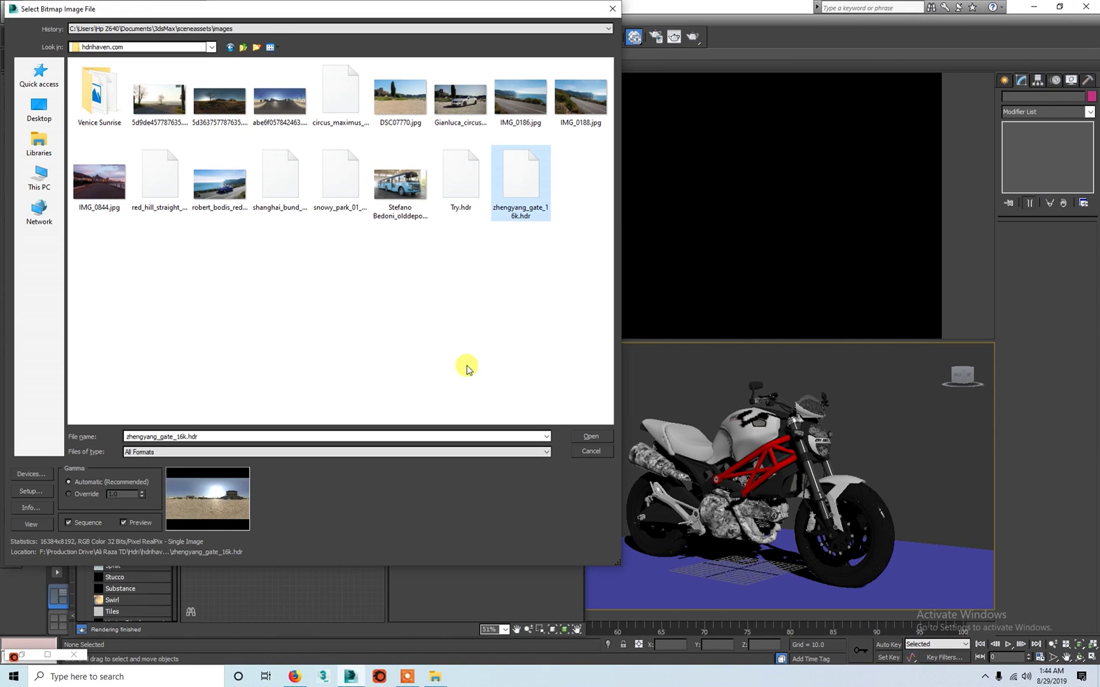
pyautogui.click(588, 436)
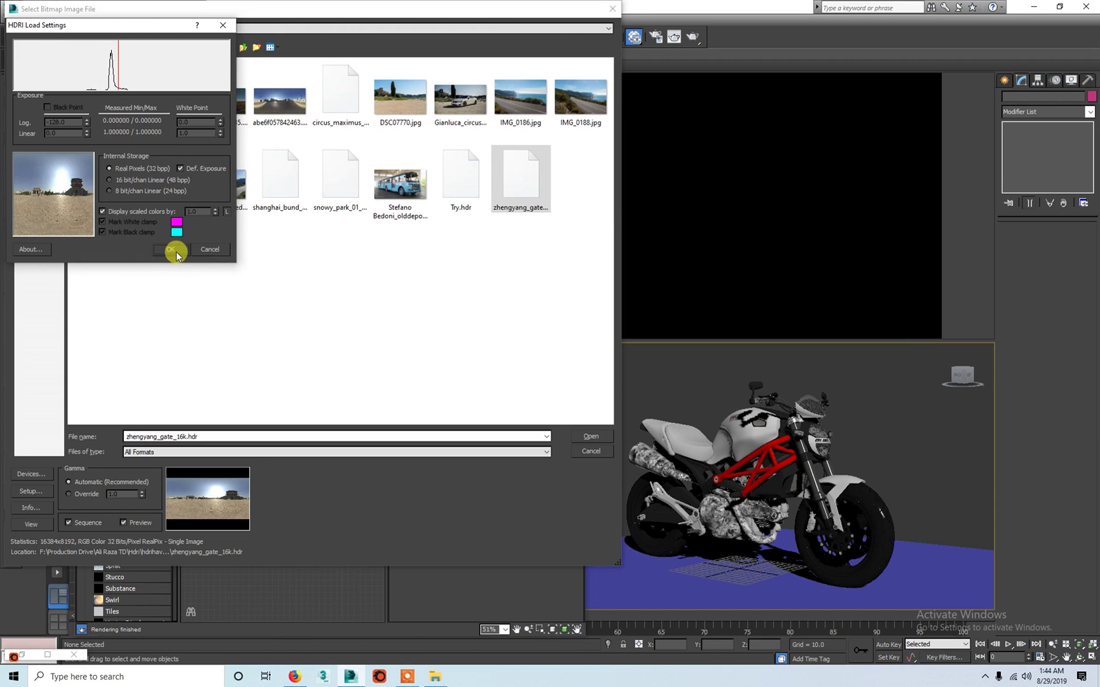
pyautogui.click(177, 254)
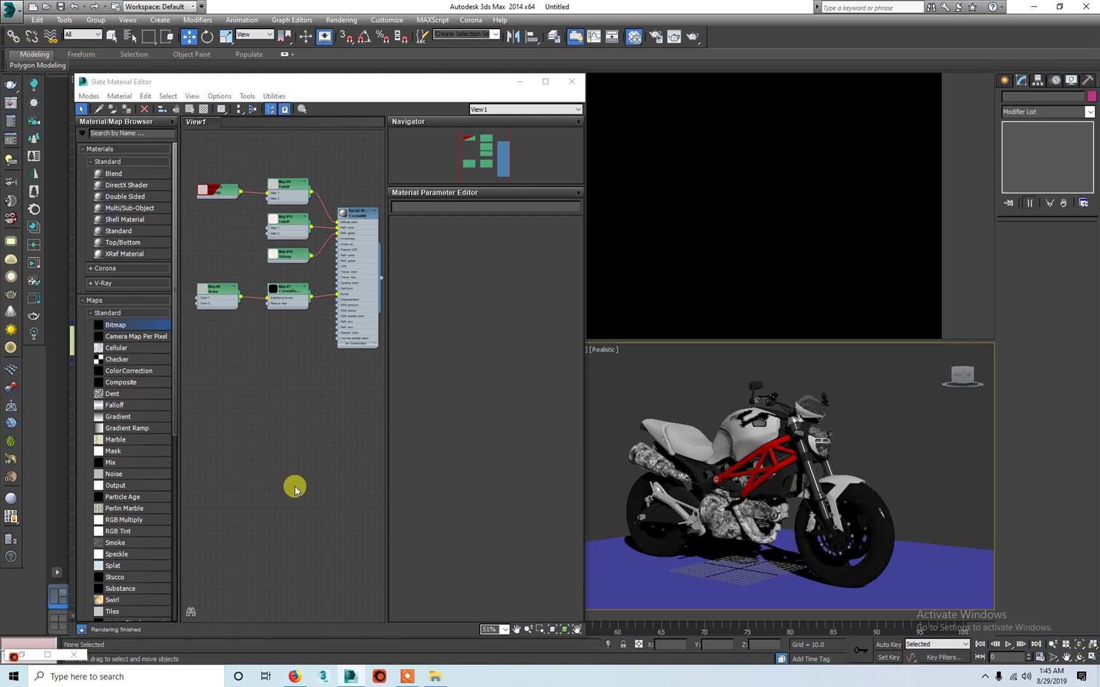
# Give Map #1 Environ coordinates with Spherical Environment mapping, show its node preview, and open Render Setup.
pyautogui.scroll(-2, 294, 487)
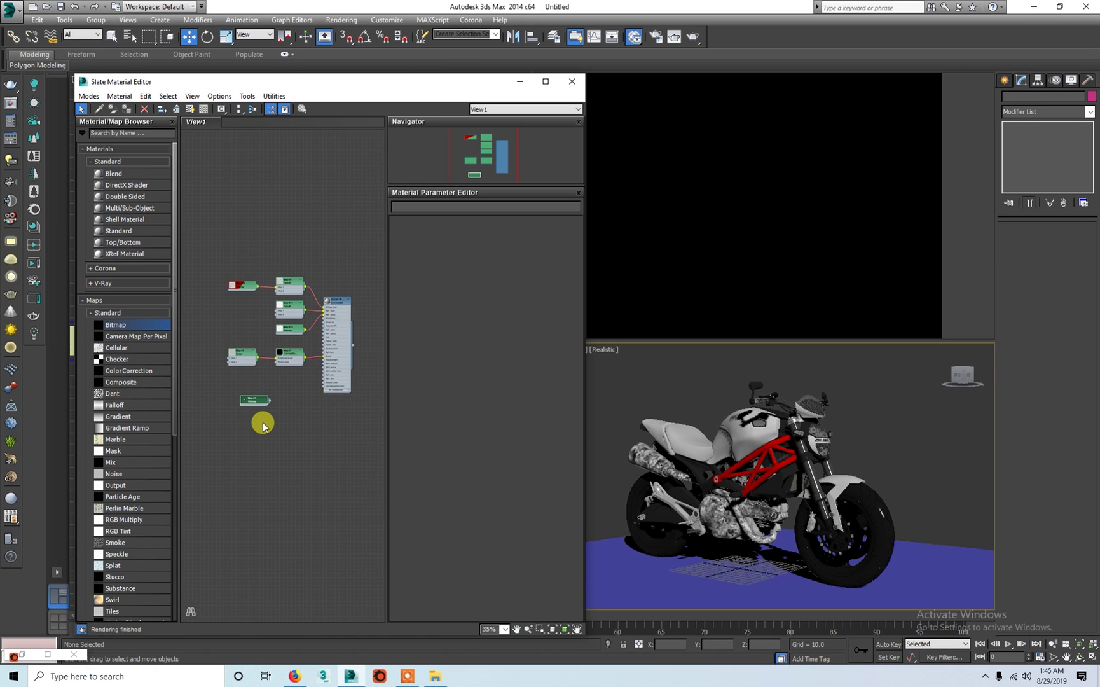
pyautogui.scroll(2, 263, 424)
pyautogui.scroll(2, 255, 416)
pyautogui.scroll(2, 248, 407)
pyautogui.scroll(2, 267, 406)
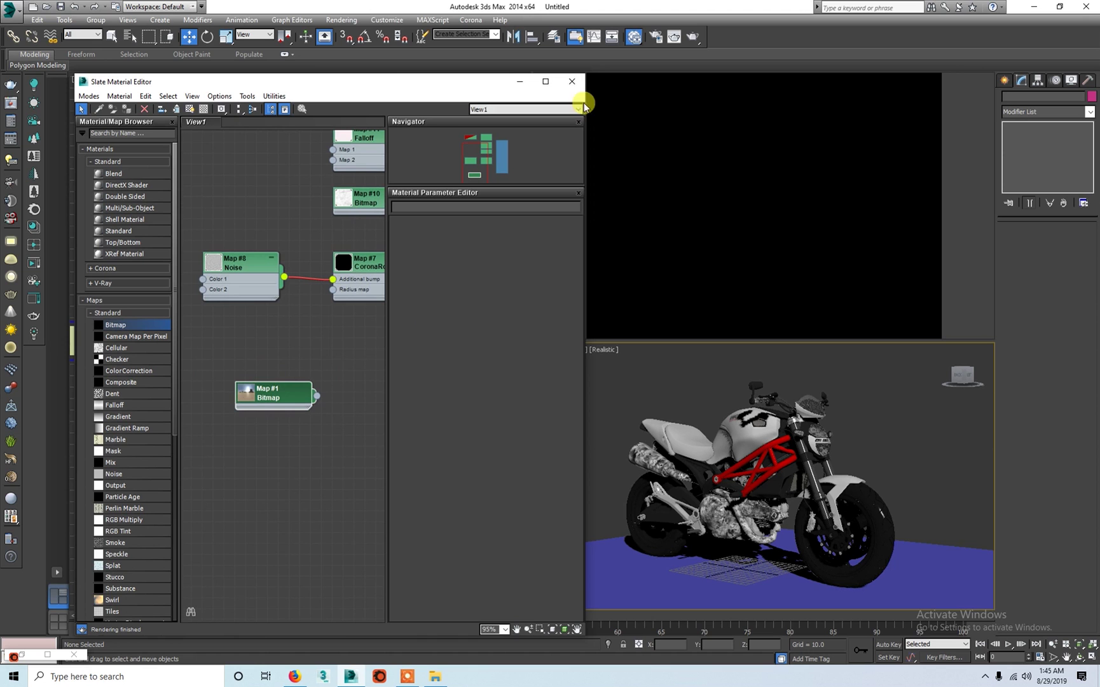
pyautogui.doubleClick(279, 393)
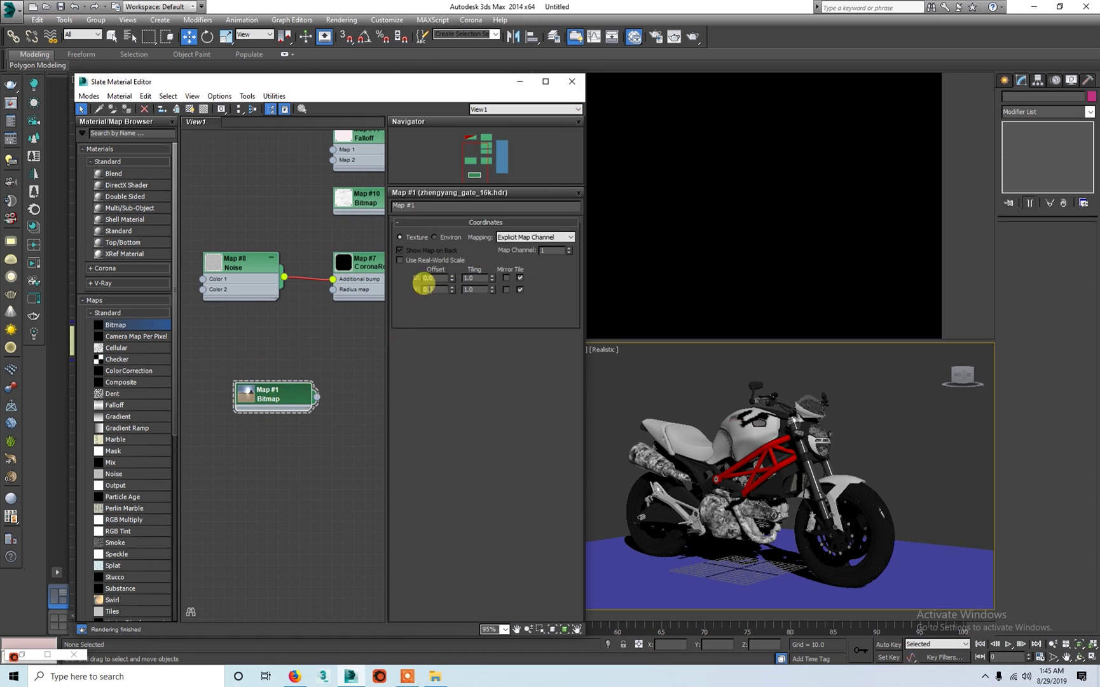
pyautogui.click(434, 237)
pyautogui.click(512, 237)
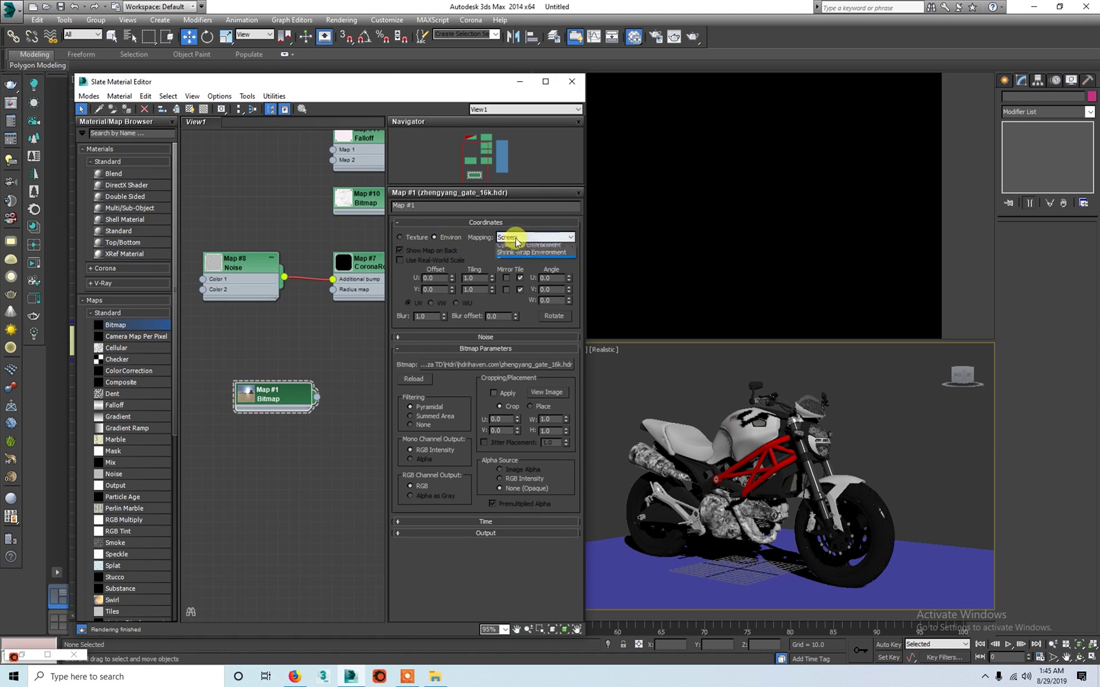
pyautogui.click(518, 244)
pyautogui.click(240, 401)
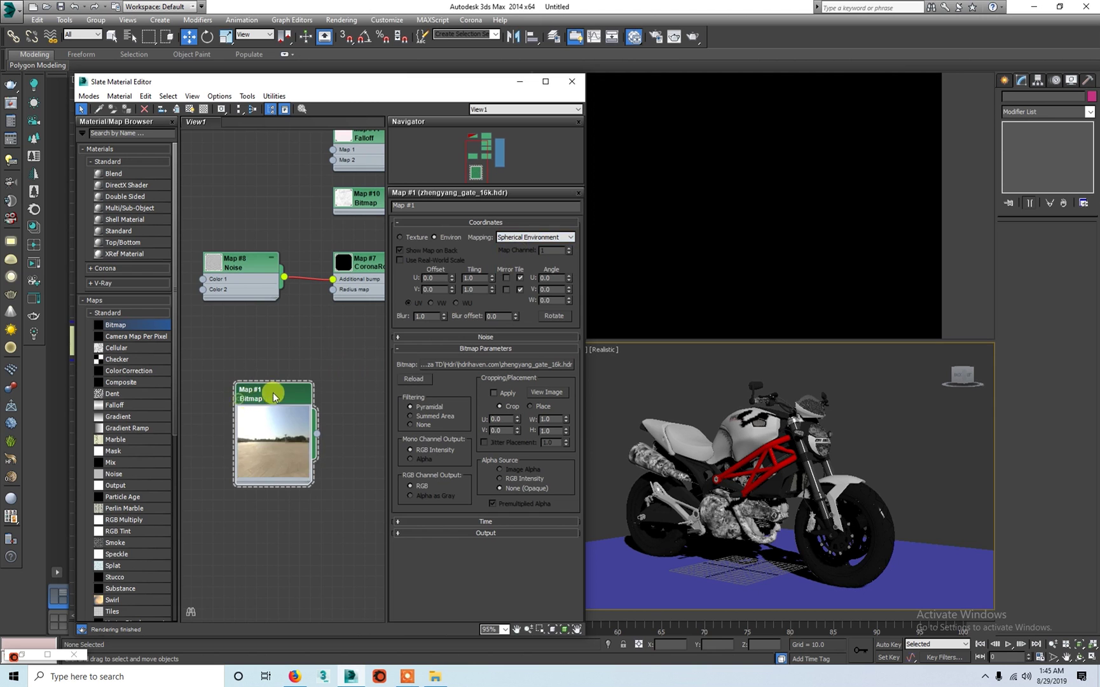
pyautogui.click(658, 33)
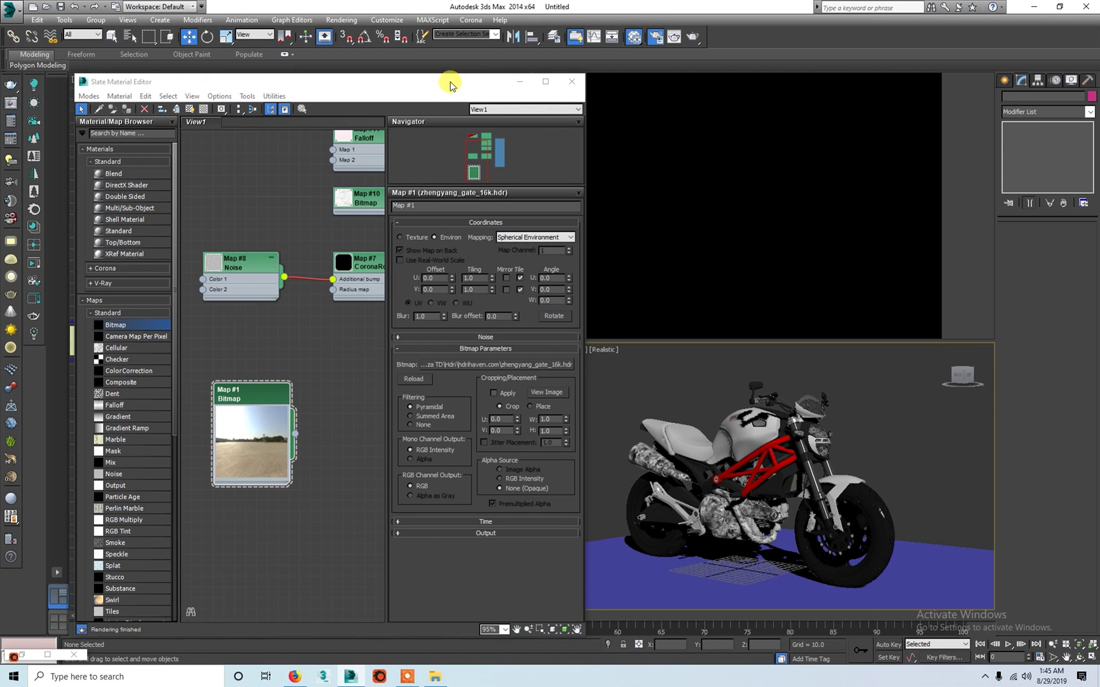
pyautogui.moveTo(788, 119); pyautogui.dragTo(292, 95)
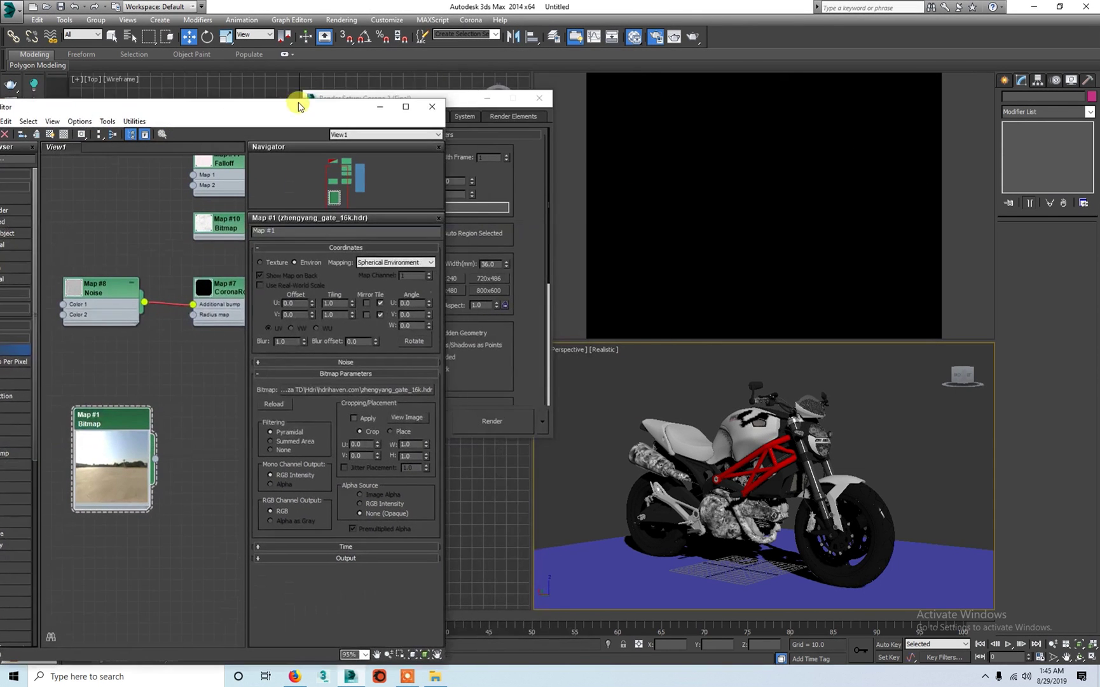
# Enable Use Corona environment in Render Setup's Scene tab.
pyautogui.click(539, 225)
pyautogui.click(357, 118)
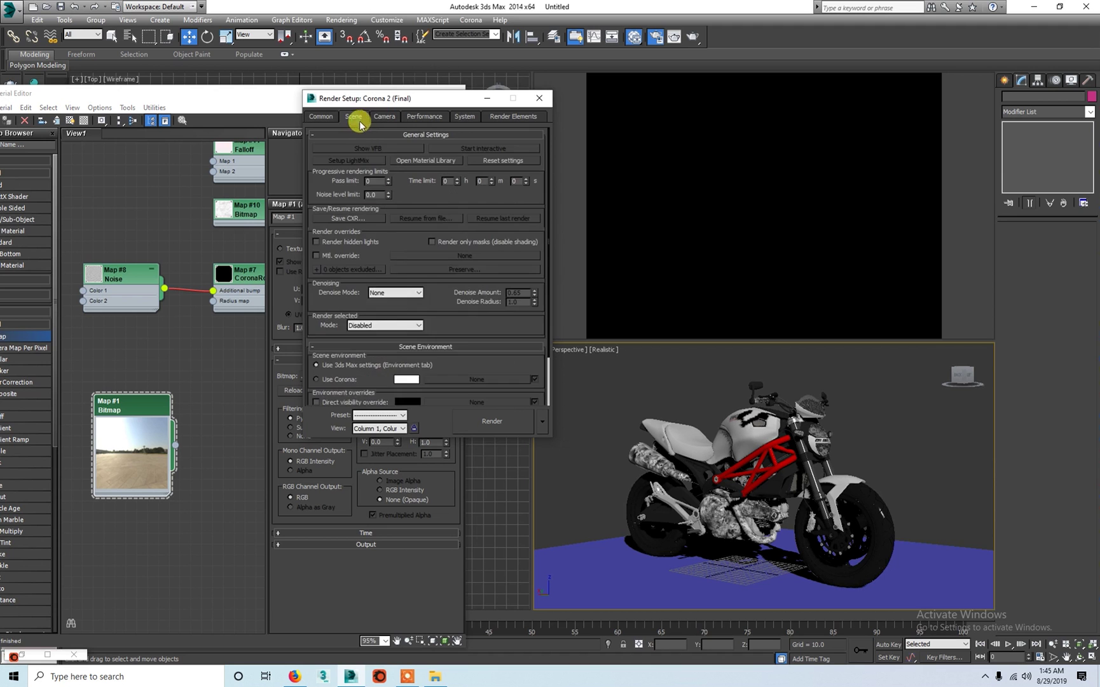
pyautogui.scroll(-3, 378, 372)
pyautogui.click(349, 321)
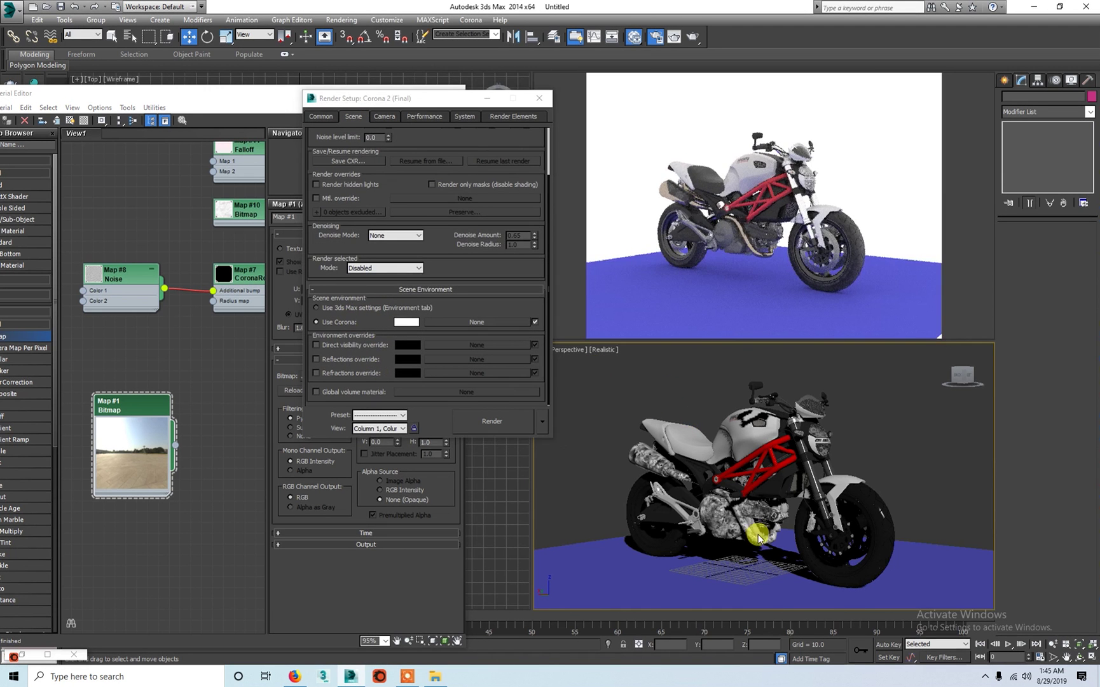
pyautogui.click(1079, 657)
pyautogui.moveTo(794, 470)
pyautogui.mouseDown()
pyautogui.moveTo(837, 474)
pyautogui.moveTo(768, 473)
pyautogui.mouseUp()
pyautogui.scroll(5, 826, 474)
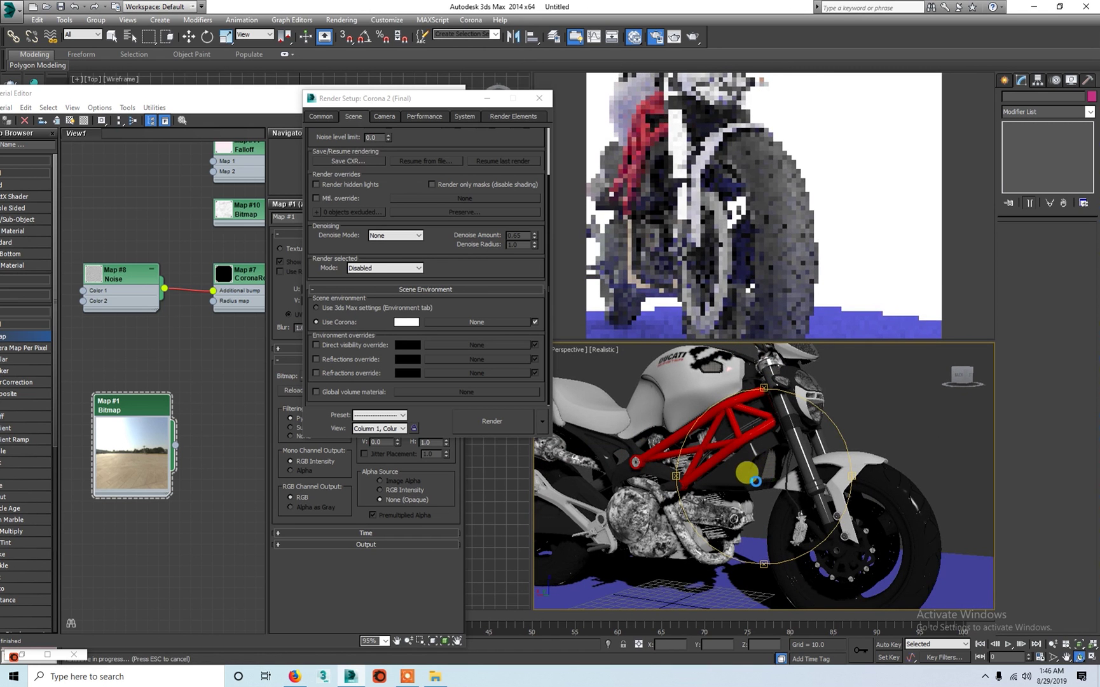
pyautogui.moveTo(755, 481); pyautogui.dragTo(786, 484)
pyautogui.press('w')
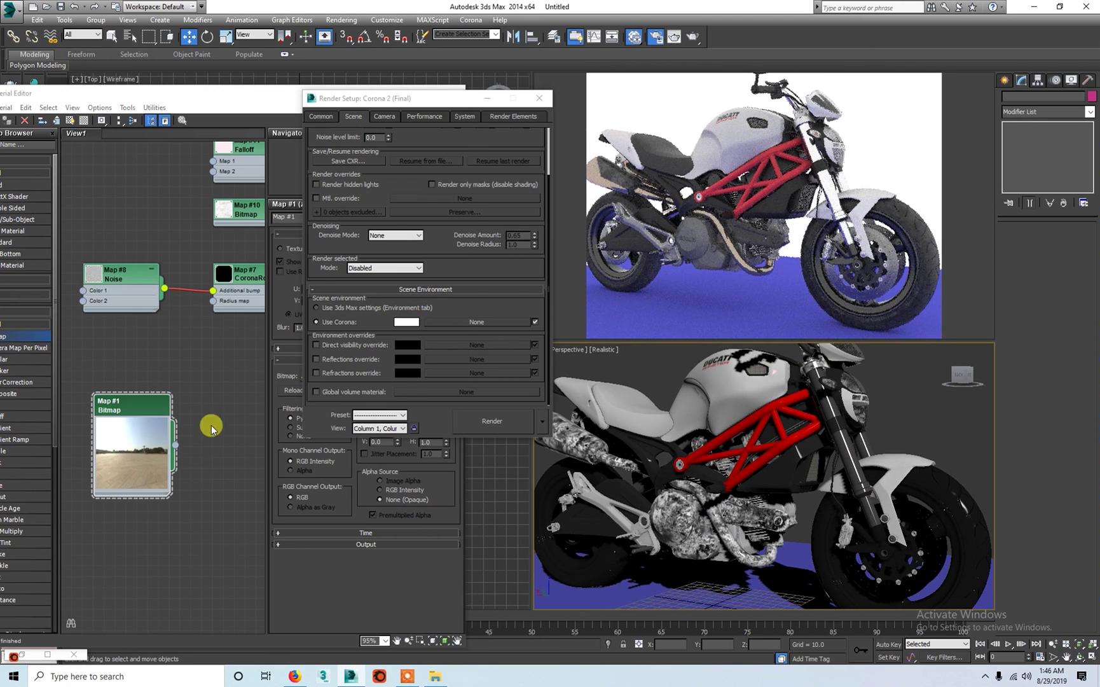
# Instance Map #1 into the Corona environment slot and orbit to a front-quarter view of the bike.
pyautogui.moveTo(179, 447); pyautogui.dragTo(501, 321)
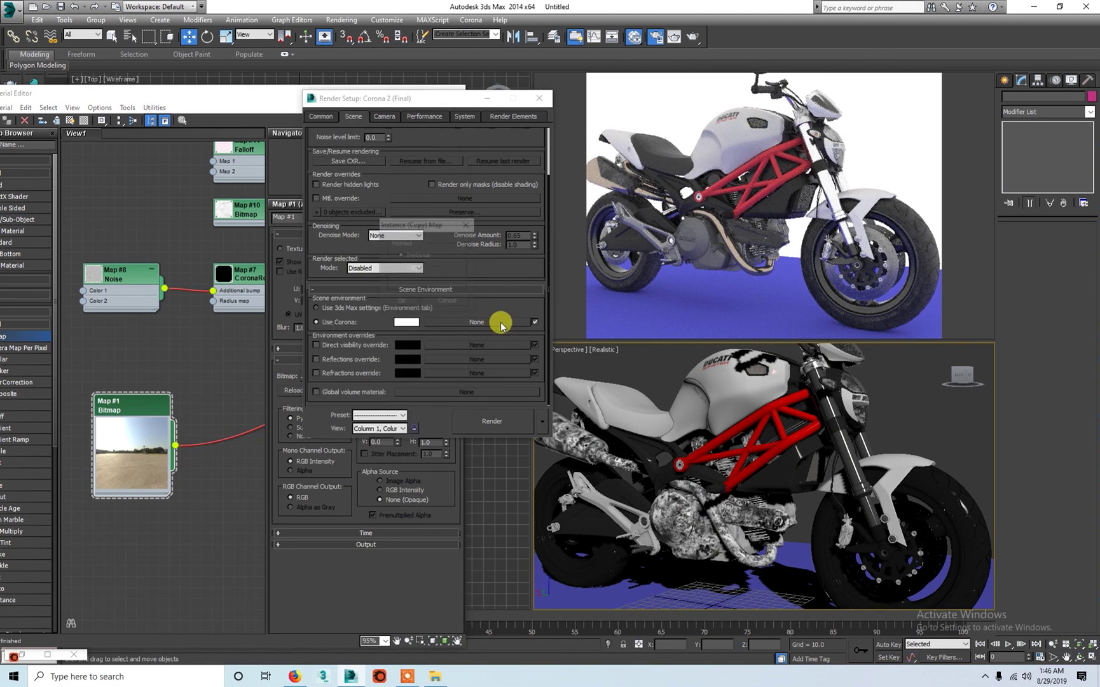
pyautogui.click(402, 303)
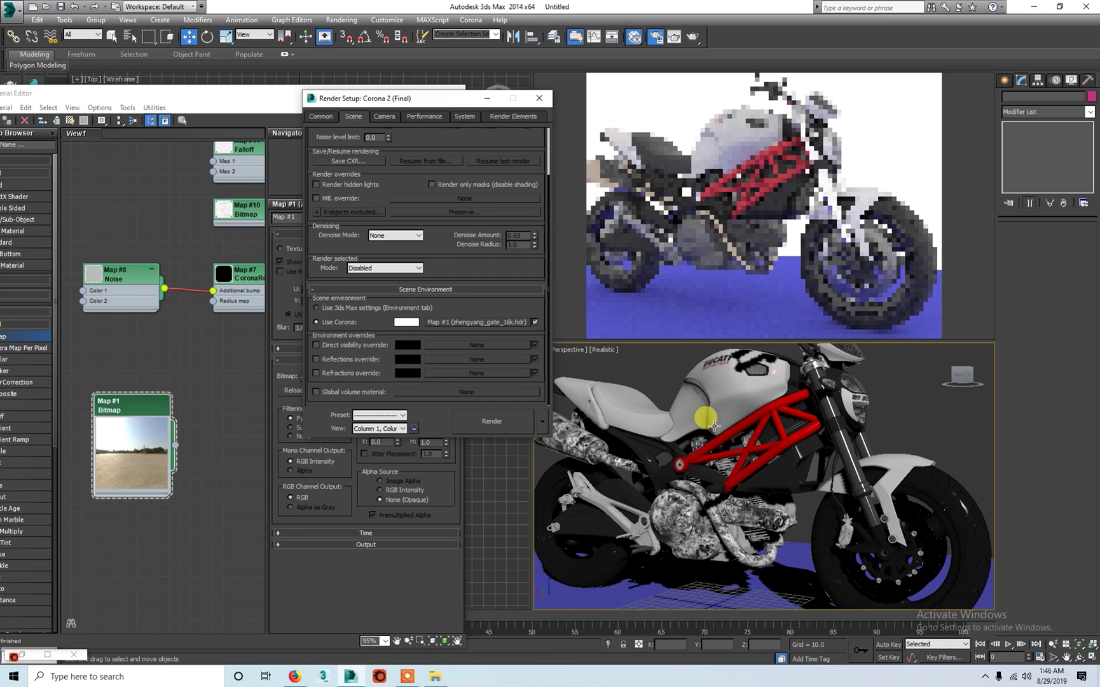
pyautogui.scroll(-5, 767, 470)
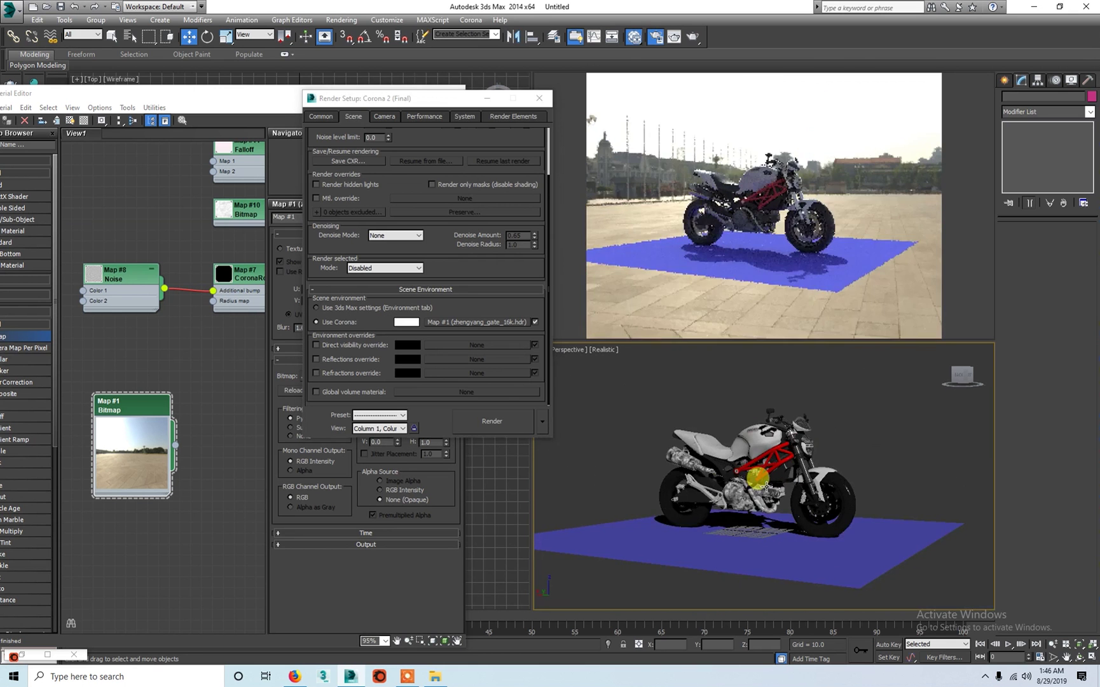
pyautogui.scroll(3, 767, 487)
pyautogui.click(1079, 657)
pyautogui.moveTo(799, 482)
pyautogui.mouseDown()
pyautogui.moveTo(645, 491)
pyautogui.moveTo(882, 490)
pyautogui.moveTo(772, 476)
pyautogui.mouseUp()
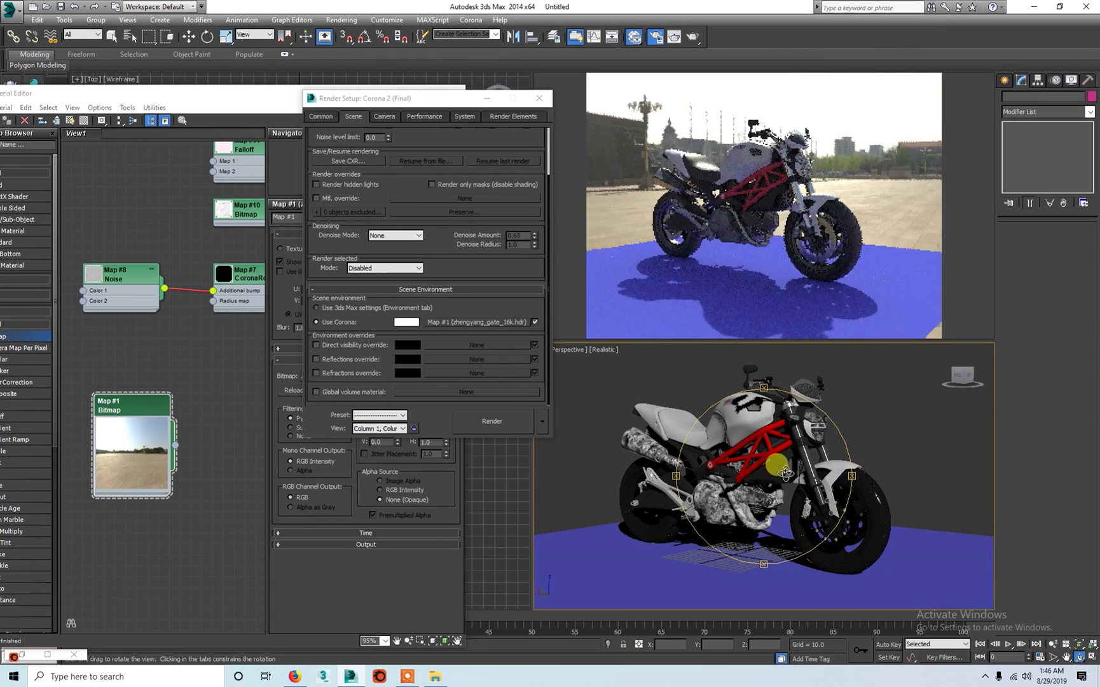
pyautogui.rightClick(786, 471)
pyautogui.moveTo(452, 103); pyautogui.dragTo(466, 108)
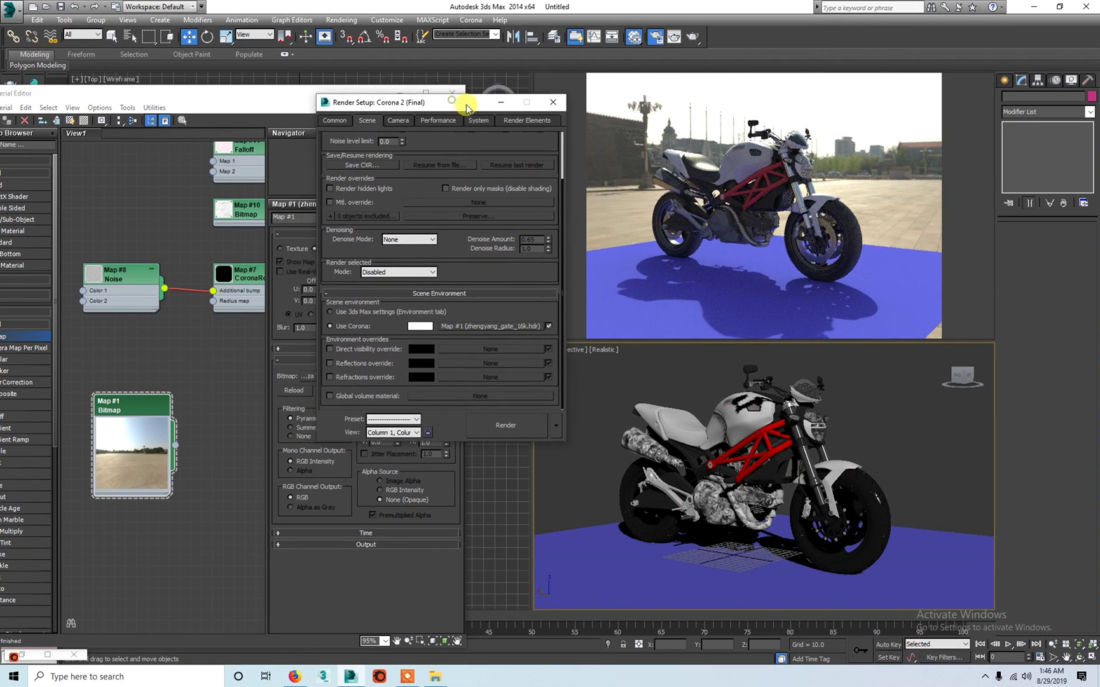
# Close Render Setup and set Map #1's U tiling to -1 to mirror the background.
pyautogui.click(553, 104)
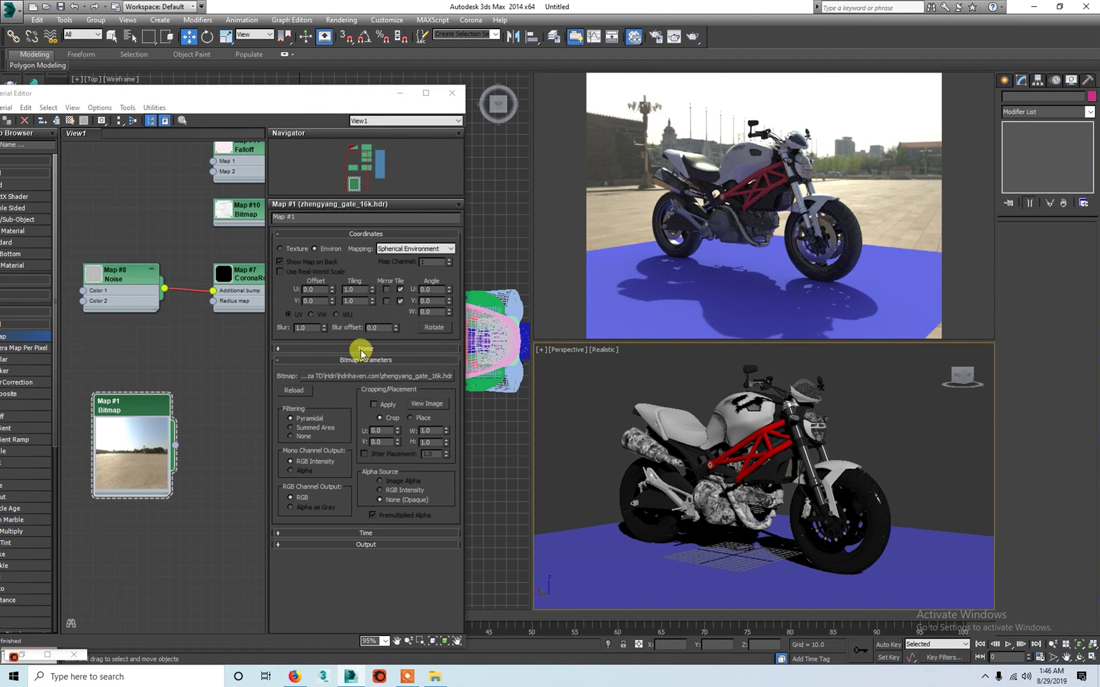
pyautogui.click(372, 291)
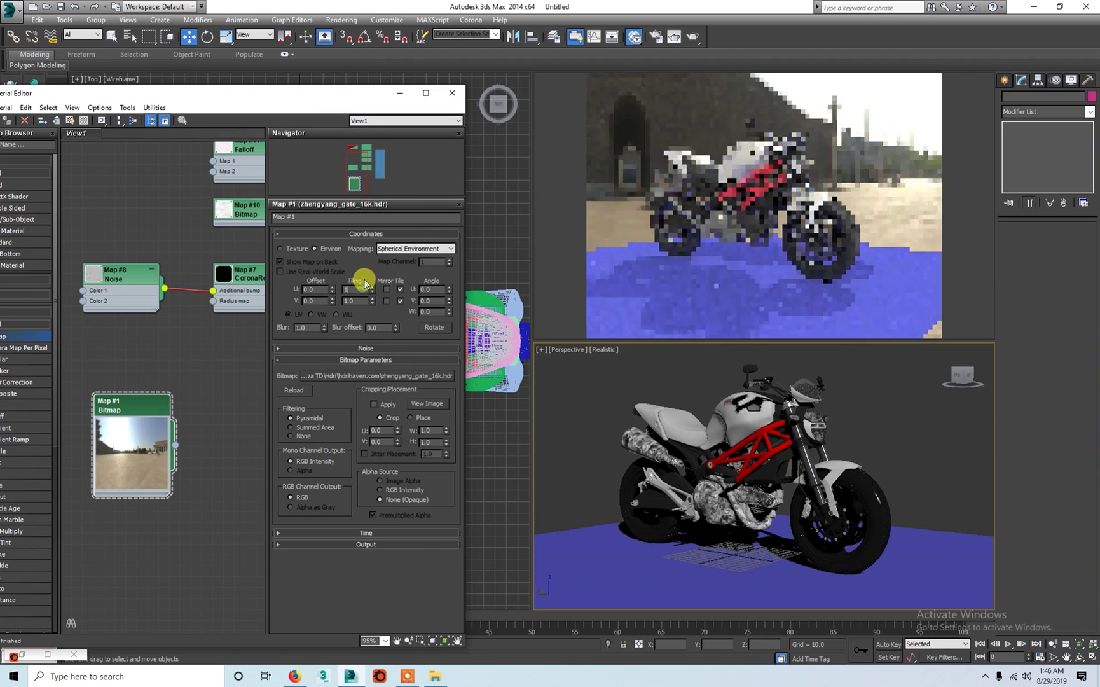
pyautogui.moveTo(330, 289)
pyautogui.mouseDown()
pyautogui.moveTo(319, 253)
pyautogui.moveTo(331, 275)
pyautogui.moveTo(320, 286)
pyautogui.mouseUp()
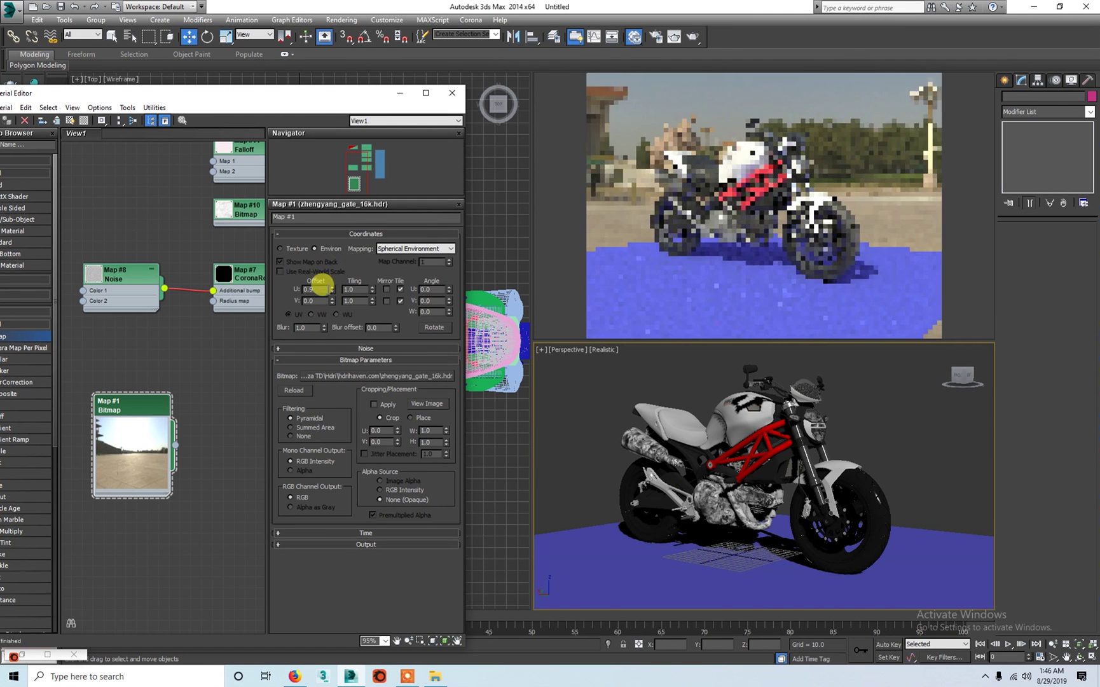
pyautogui.rightClick(331, 289)
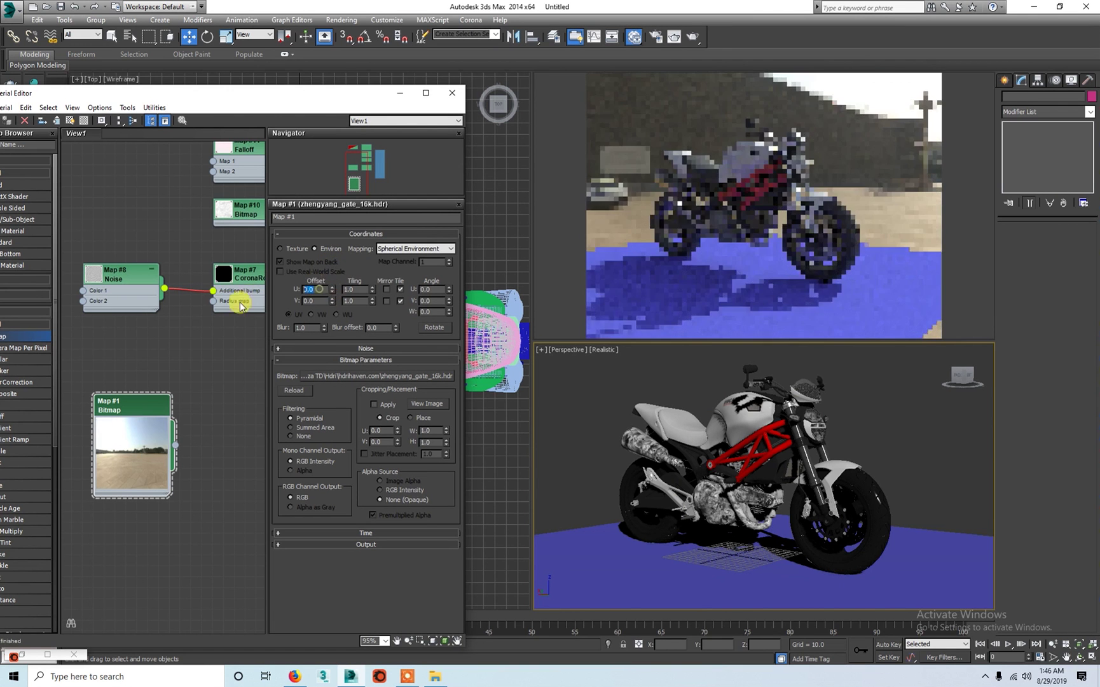
pyautogui.click(352, 290)
pyautogui.write('-1')
pyautogui.press('Return')
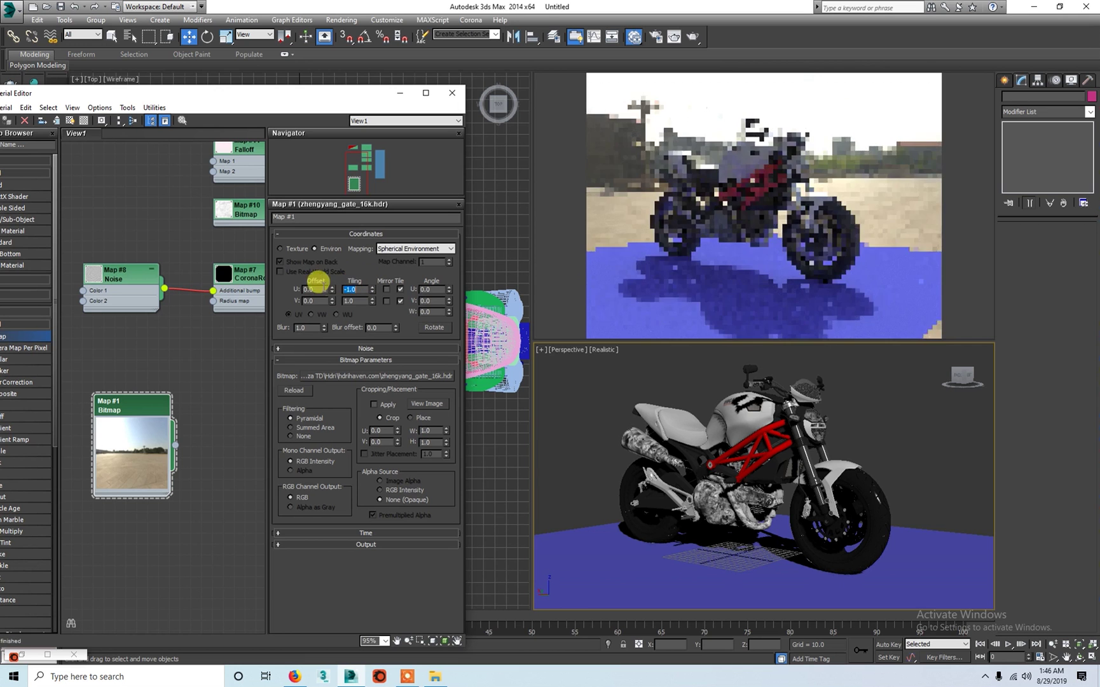
# Drag Map #1's U offset to about -0.8 so the plaza backdrop sits behind the Ducati.
pyautogui.moveTo(332, 291); pyautogui.dragTo(330, 293)
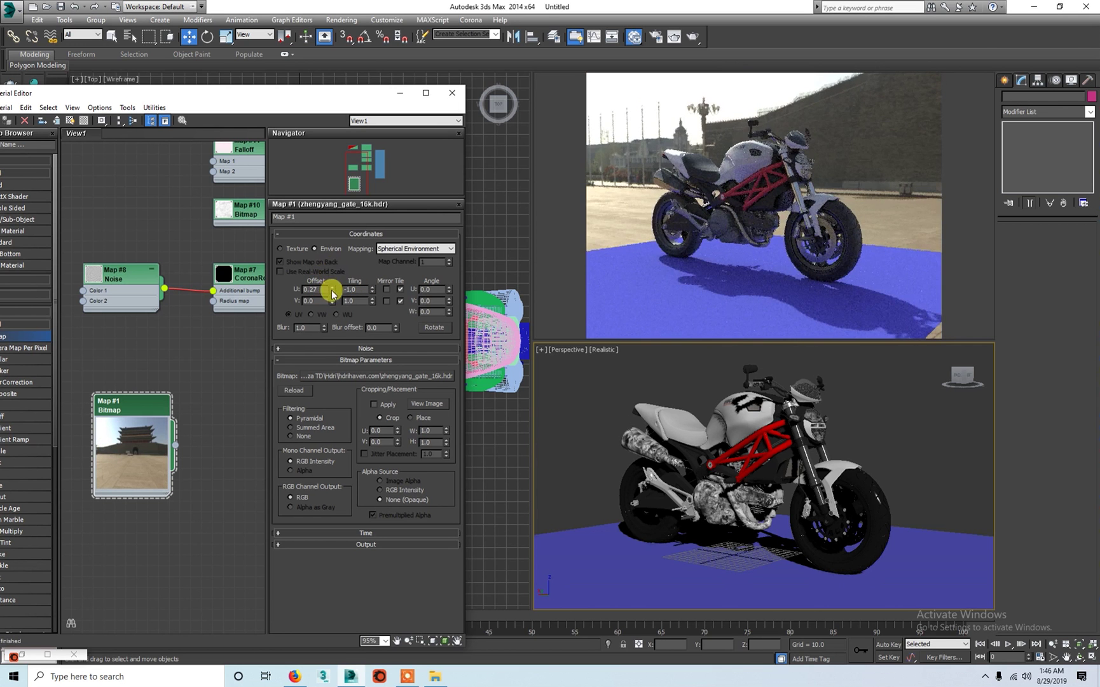
pyautogui.moveTo(331, 291); pyautogui.dragTo(335, 300)
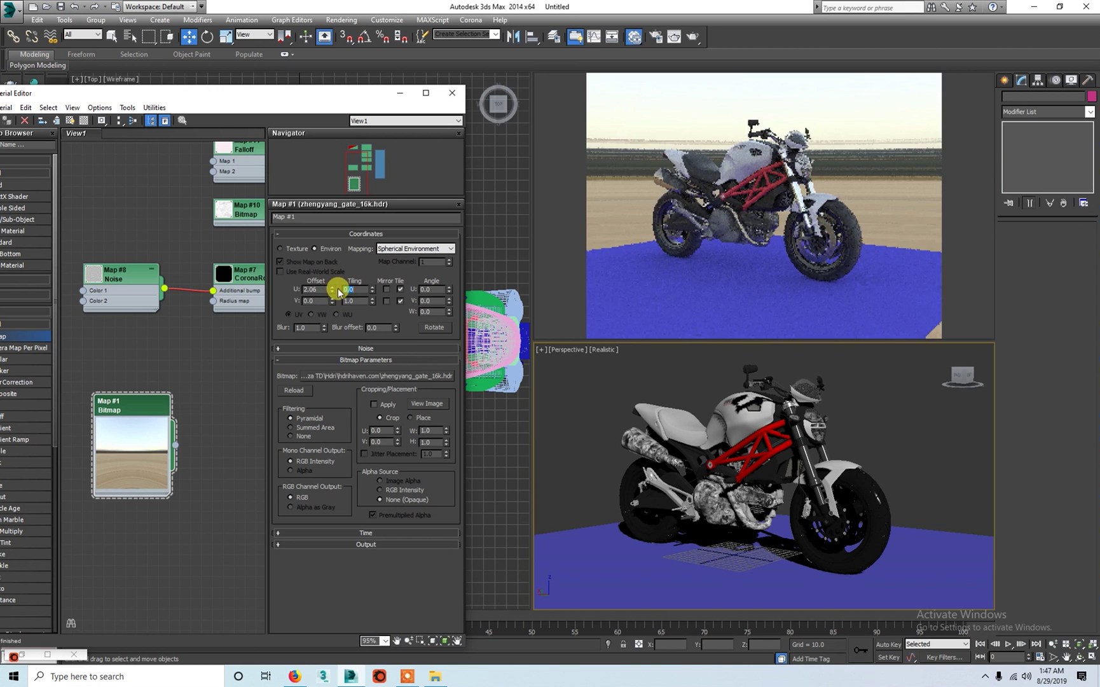
pyautogui.rightClick(331, 291)
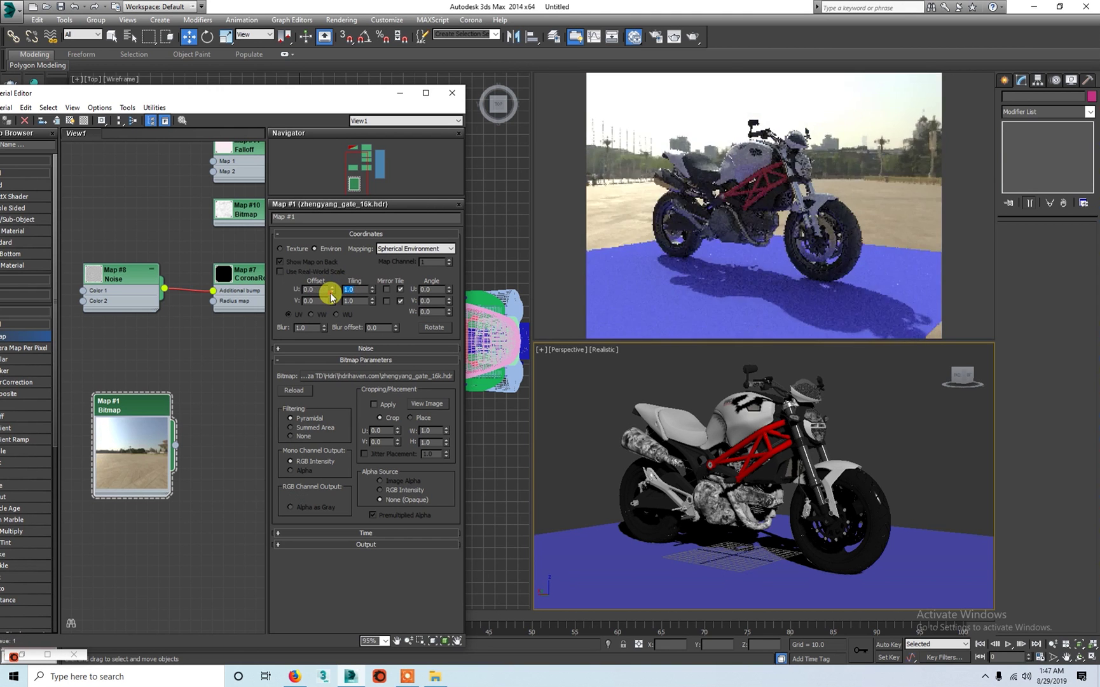
pyautogui.moveTo(331, 291); pyautogui.dragTo(332, 294)
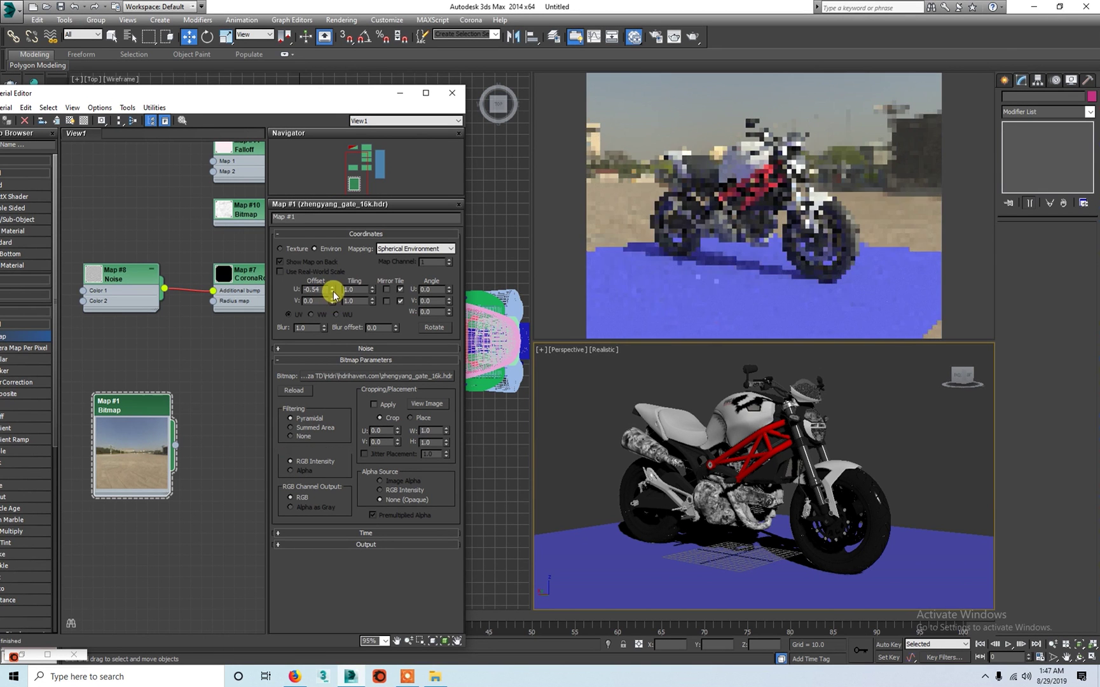
pyautogui.moveTo(333, 294); pyautogui.dragTo(332, 291)
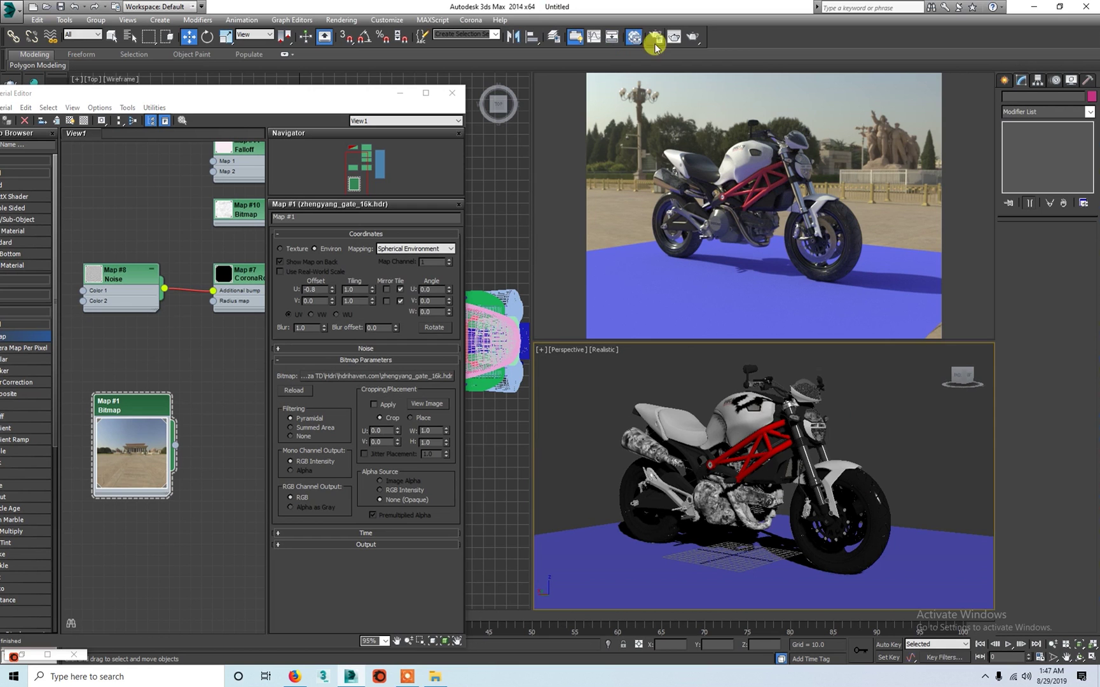
# Set the Common tab output size to 1920 × 1080 in Render Setup.
pyautogui.press('F10')
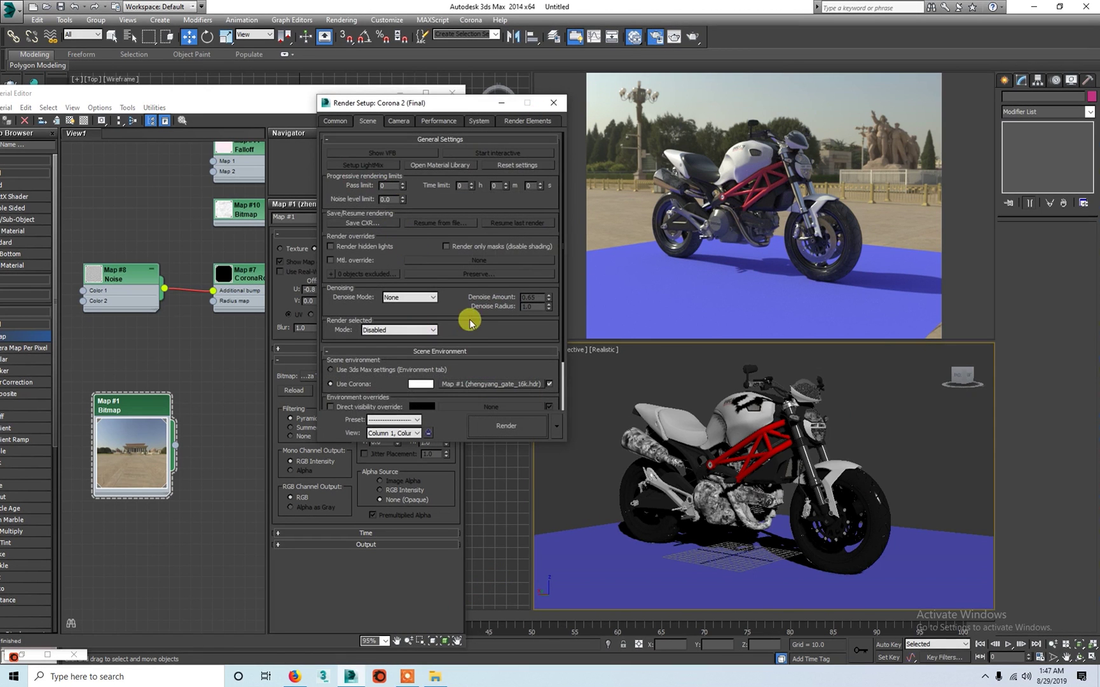
pyautogui.click(345, 121)
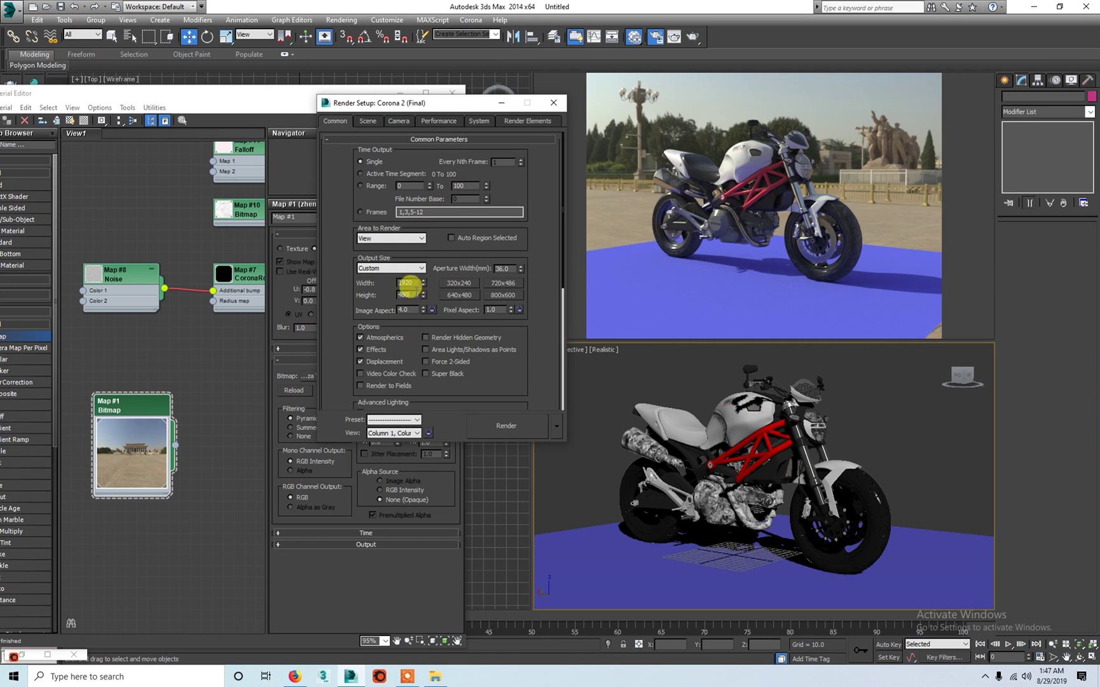
pyautogui.click(556, 101)
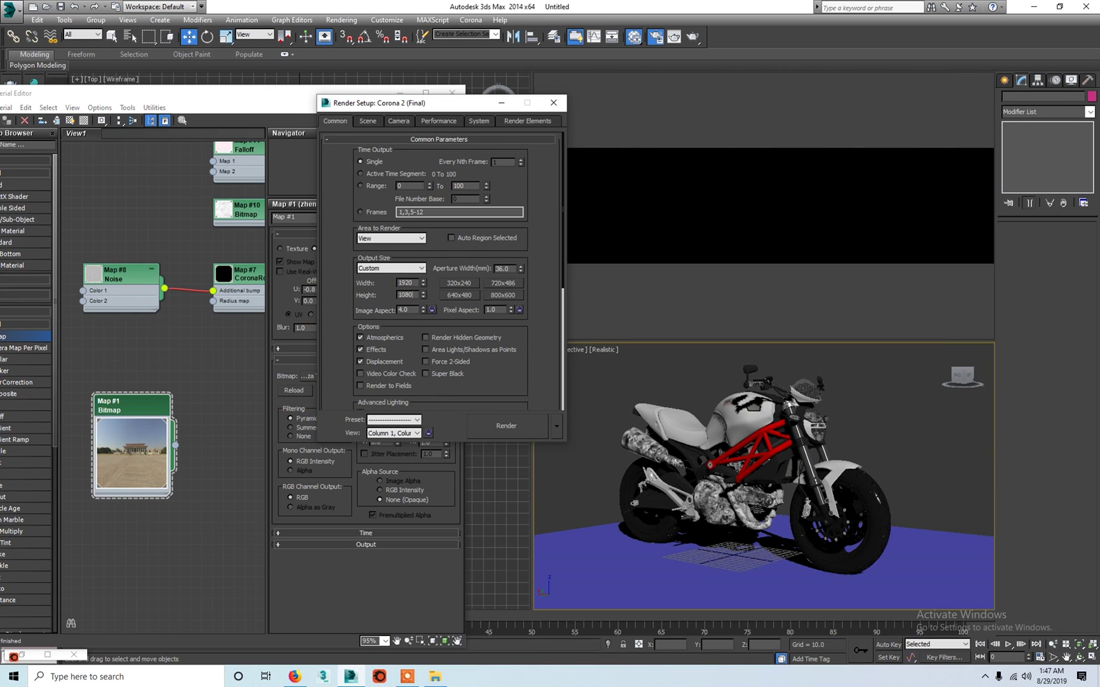
pyautogui.press('Return')
pyautogui.scroll(-1, 513, 363)
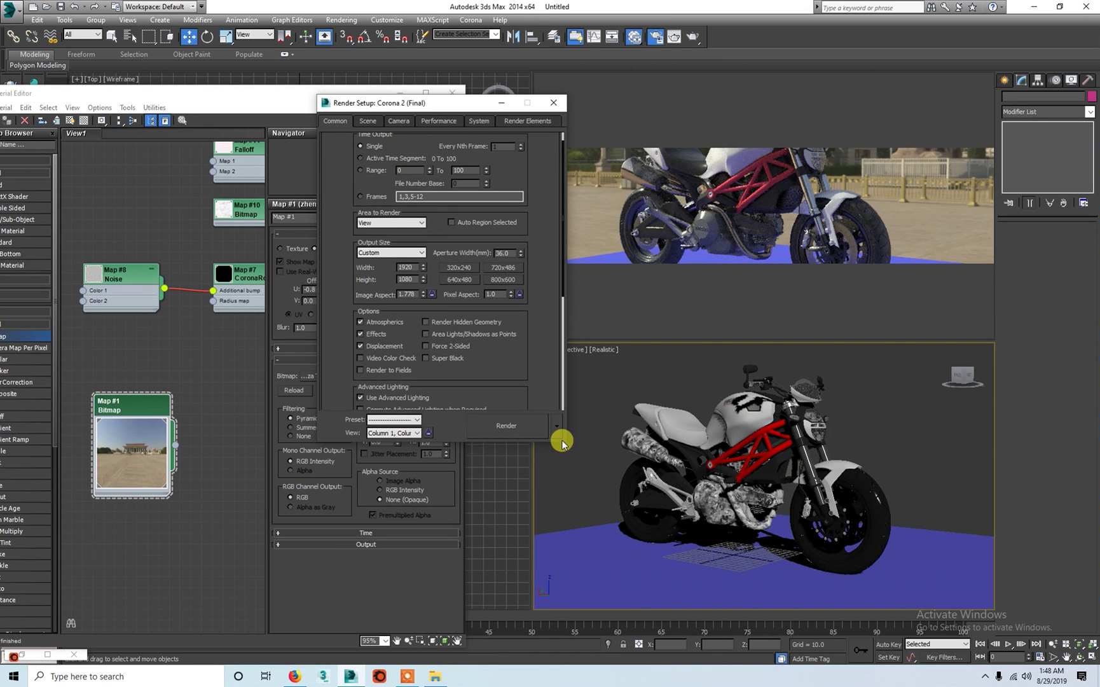
pyautogui.click(571, 188)
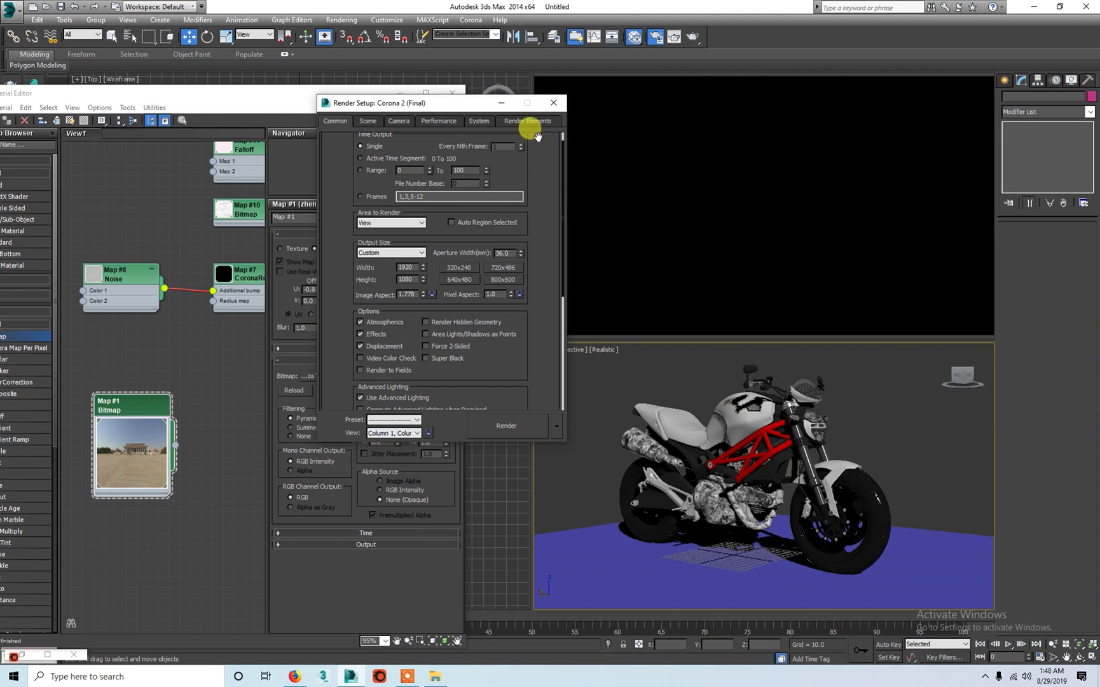
pyautogui.moveTo(472, 108); pyautogui.dragTo(420, 124)
pyautogui.scroll(2, 446, 356)
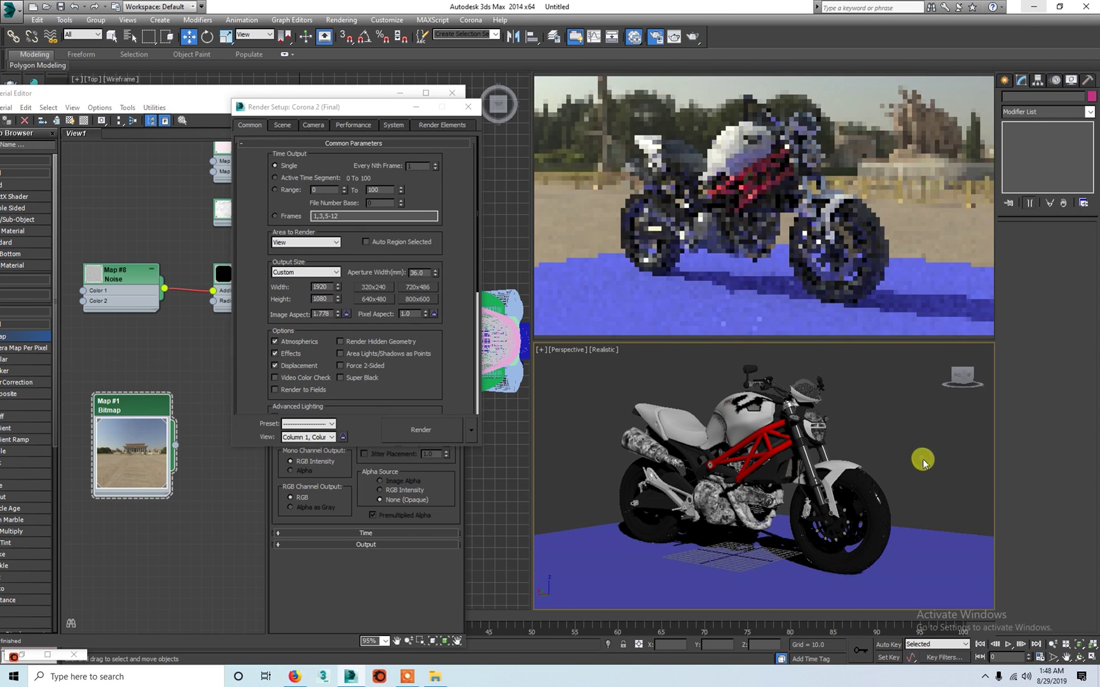
# Orbit the perspective view and create Camera001 from it with Ctrl+C.
pyautogui.click(1005, 80)
pyautogui.click(1079, 656)
pyautogui.moveTo(759, 480); pyautogui.dragTo(785, 467)
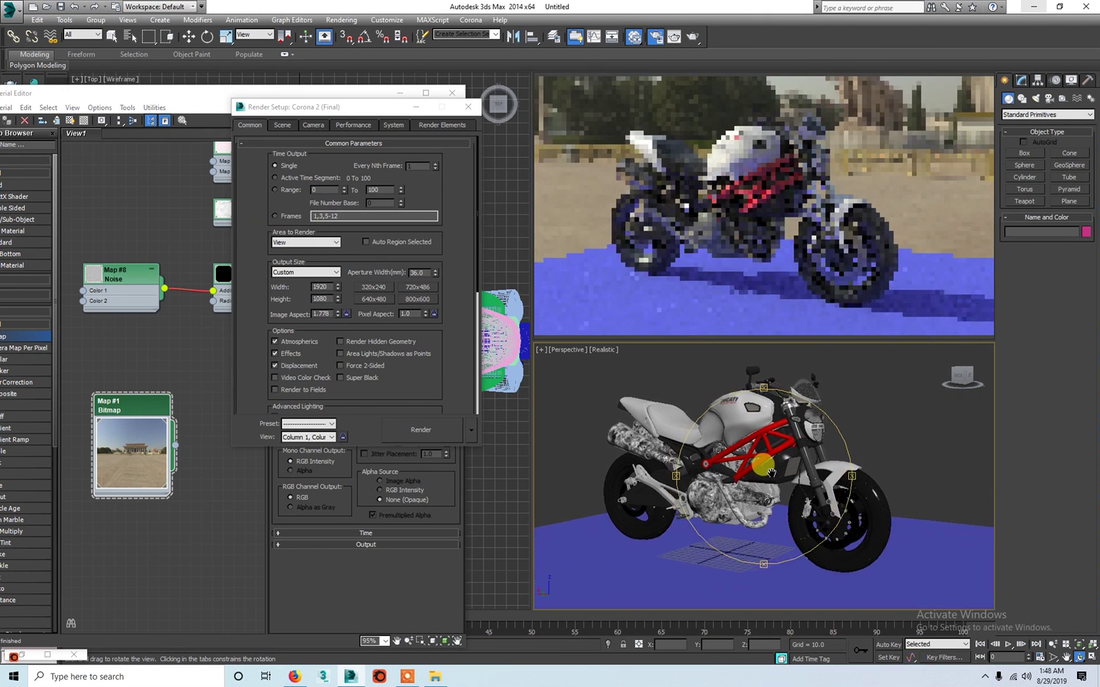
pyautogui.click(1022, 80)
pyautogui.click(1005, 79)
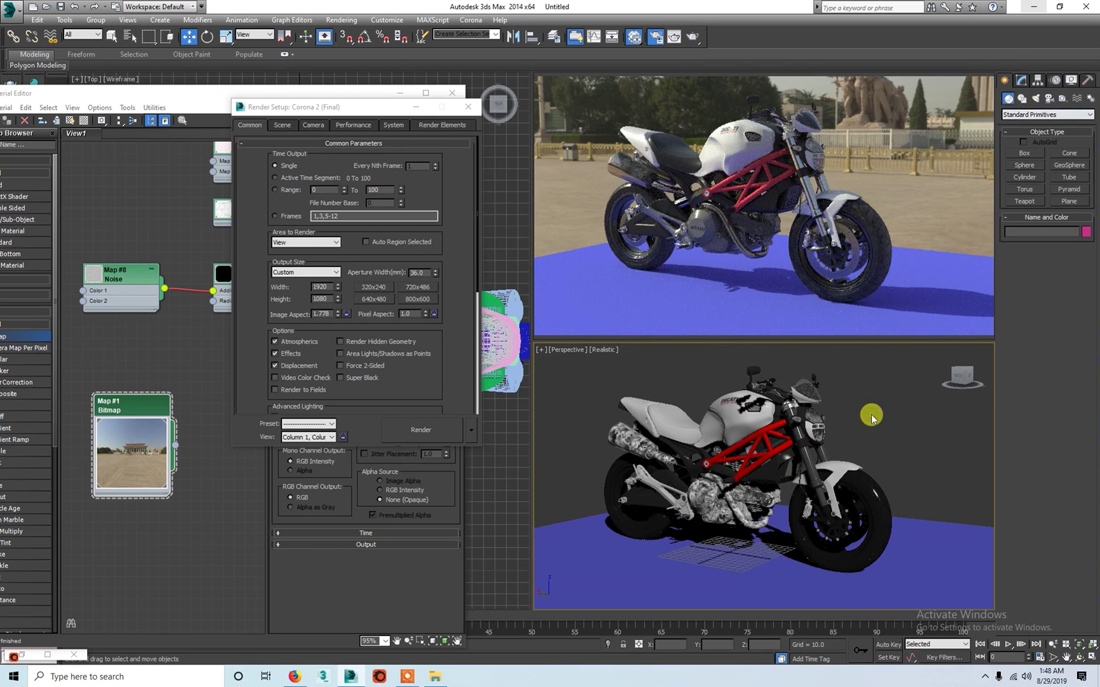
pyautogui.hotkey('ctrl', 'c')
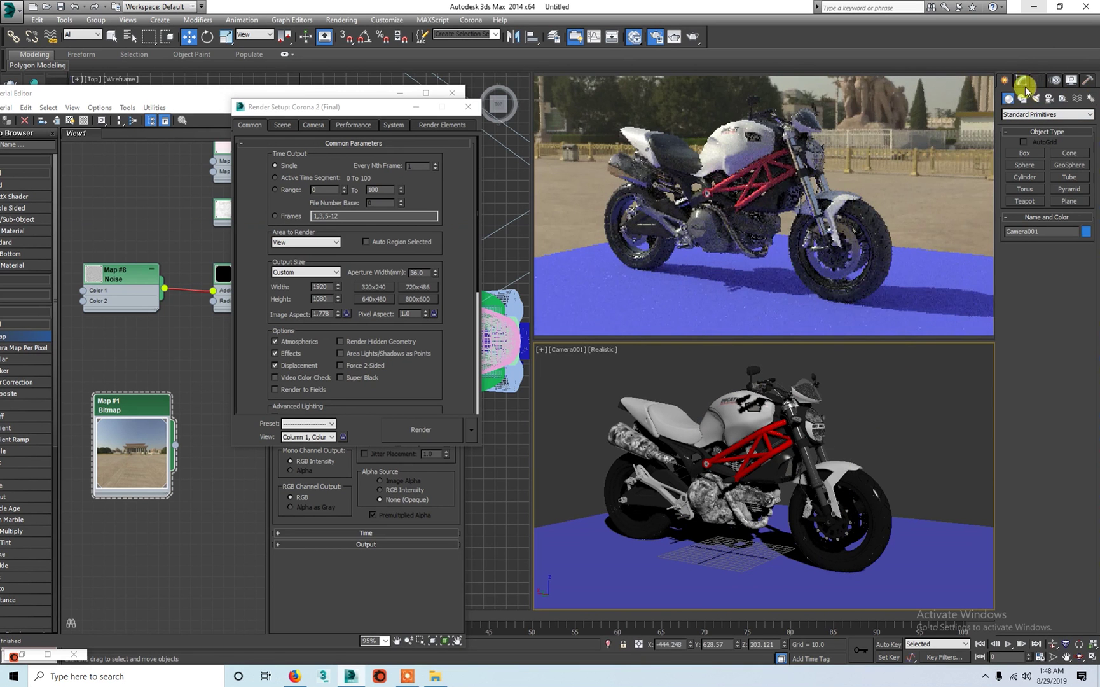
# Place a Corona camera aimed at the bike and view through it in the bottom viewport.
pyautogui.click(1022, 81)
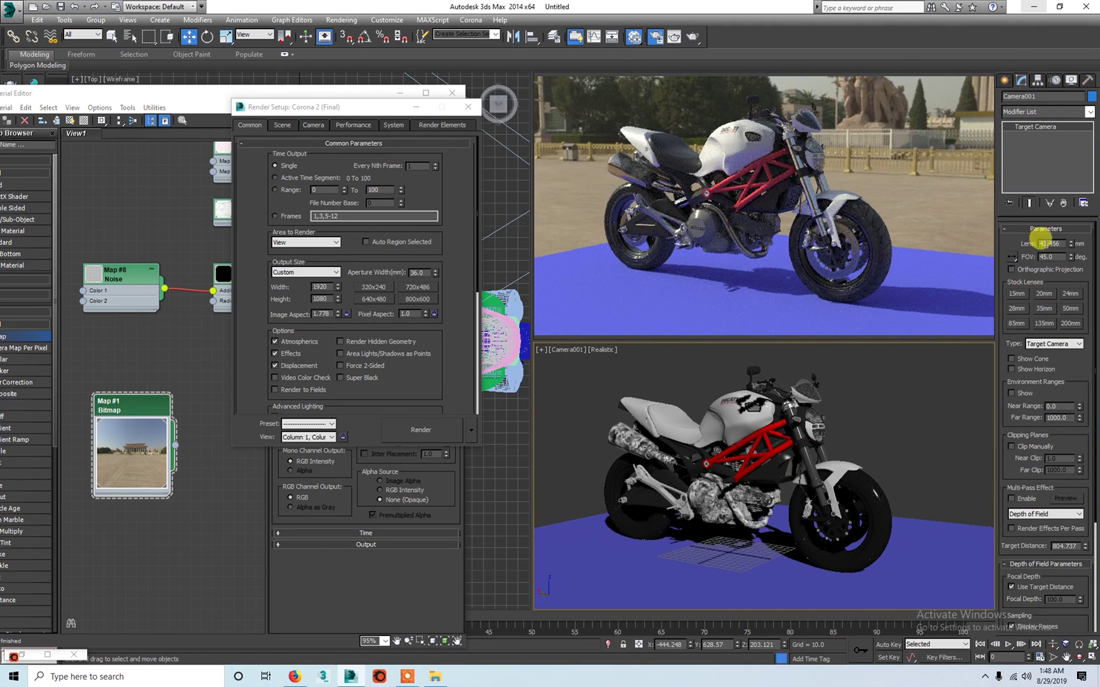
pyautogui.click(1004, 79)
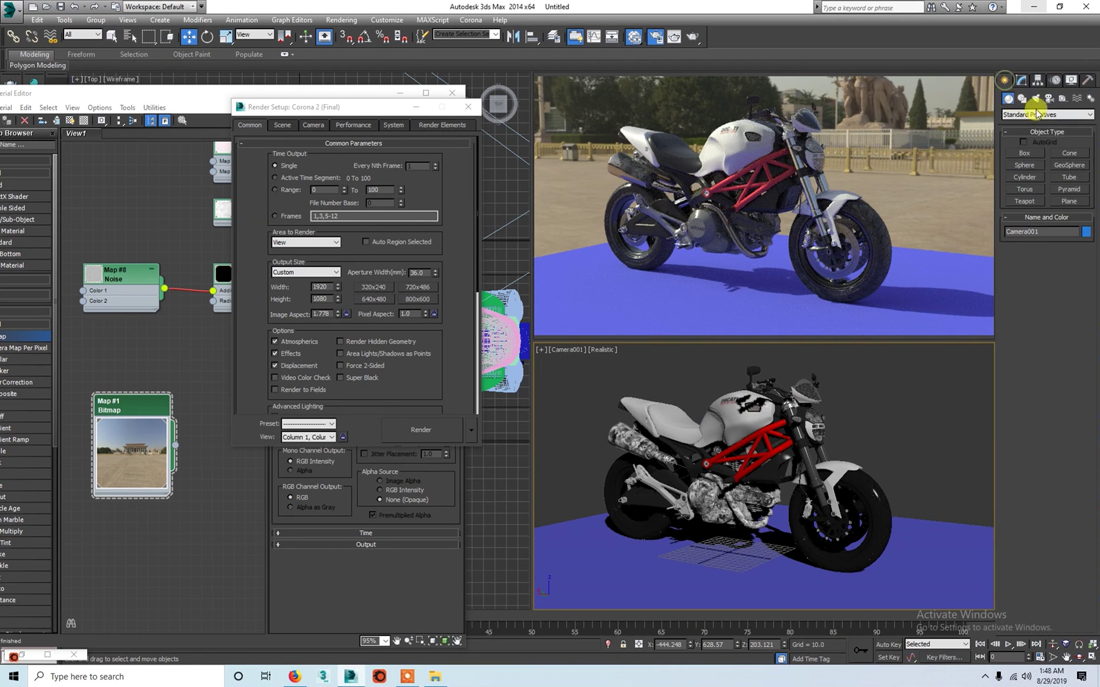
pyautogui.click(1040, 113)
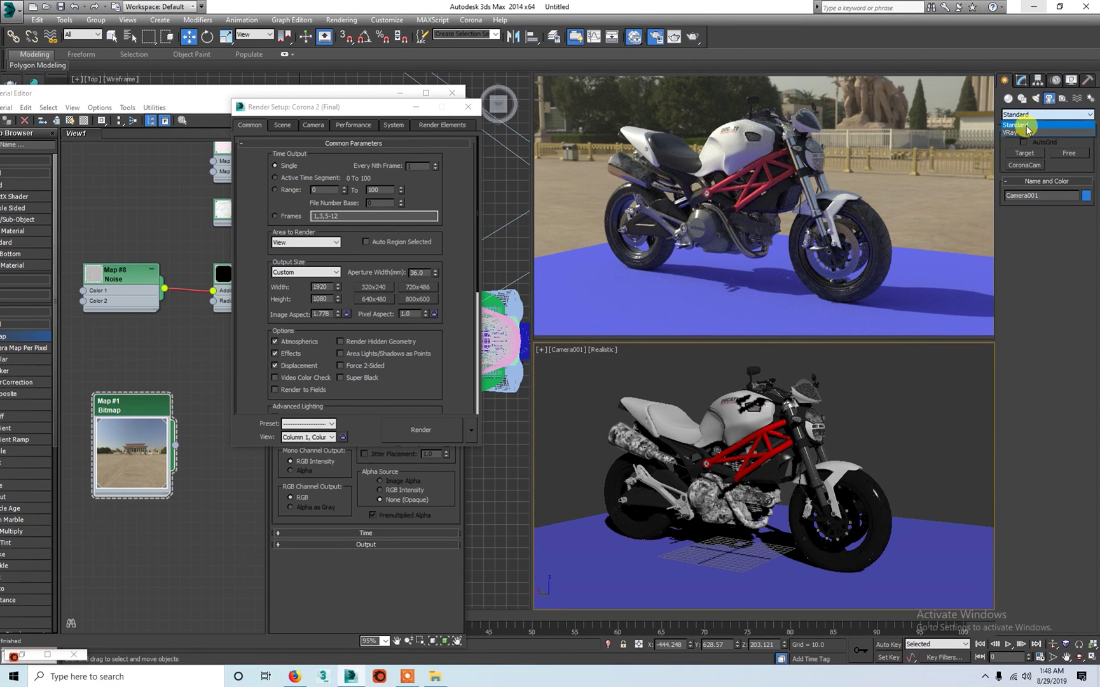
pyautogui.click(1027, 126)
pyautogui.click(1031, 159)
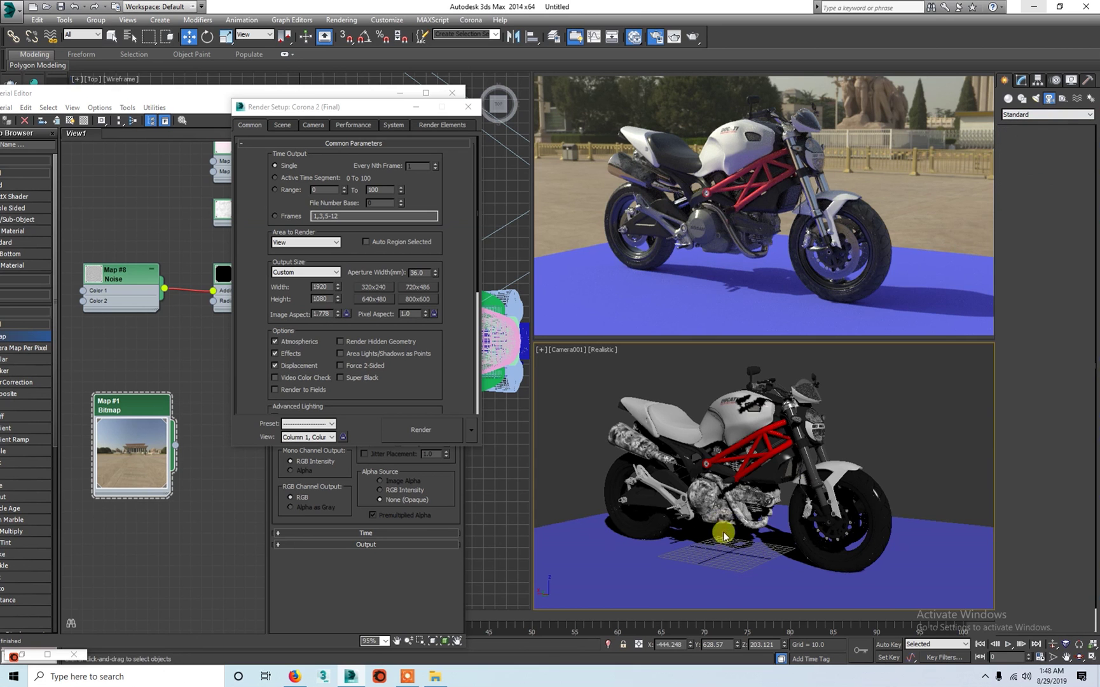
pyautogui.moveTo(728, 583); pyautogui.dragTo(736, 504)
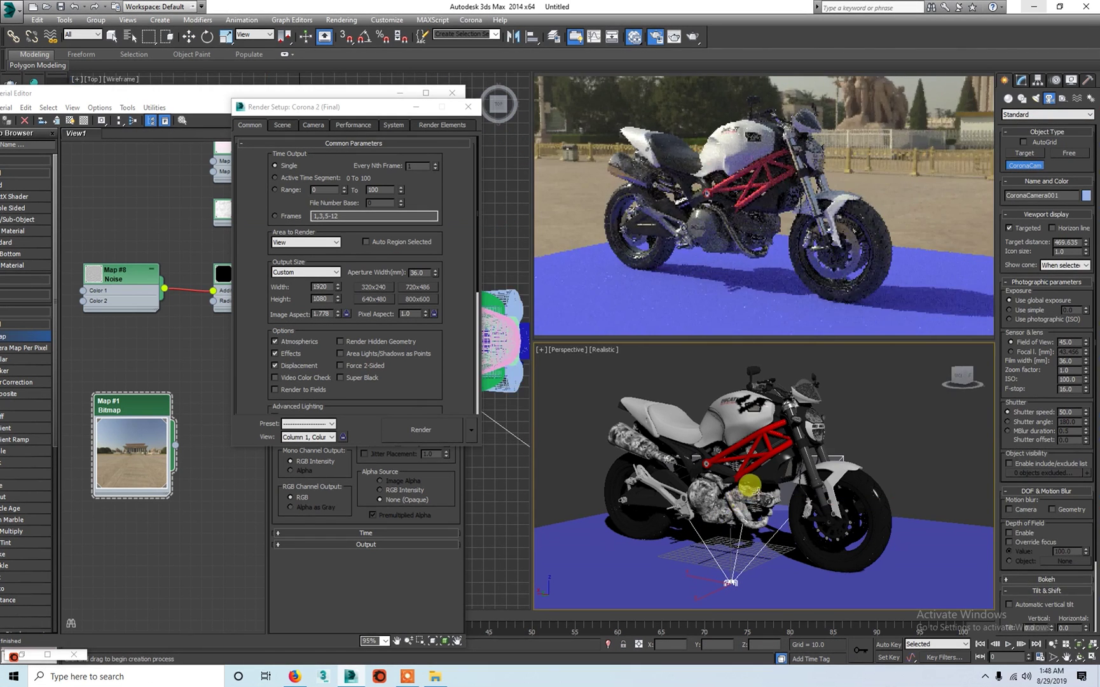
pyautogui.rightClick(759, 461)
pyautogui.press('c')
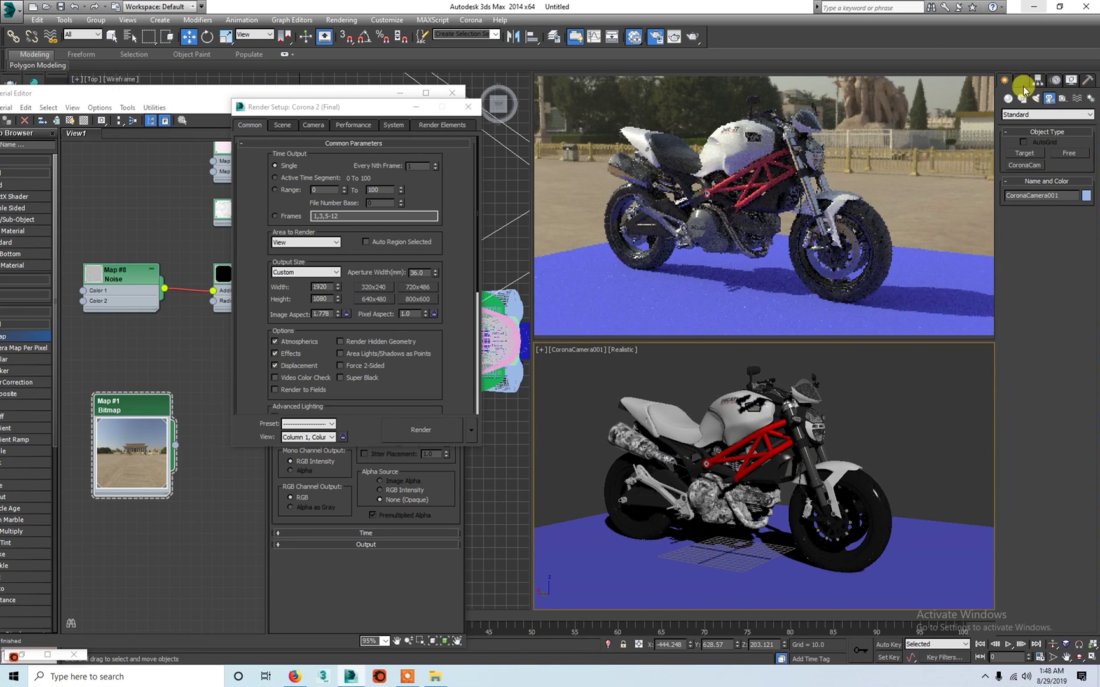
# Orbit CoronaCamera001 around the motorcycle to re-angle the shot.
pyautogui.click(1022, 81)
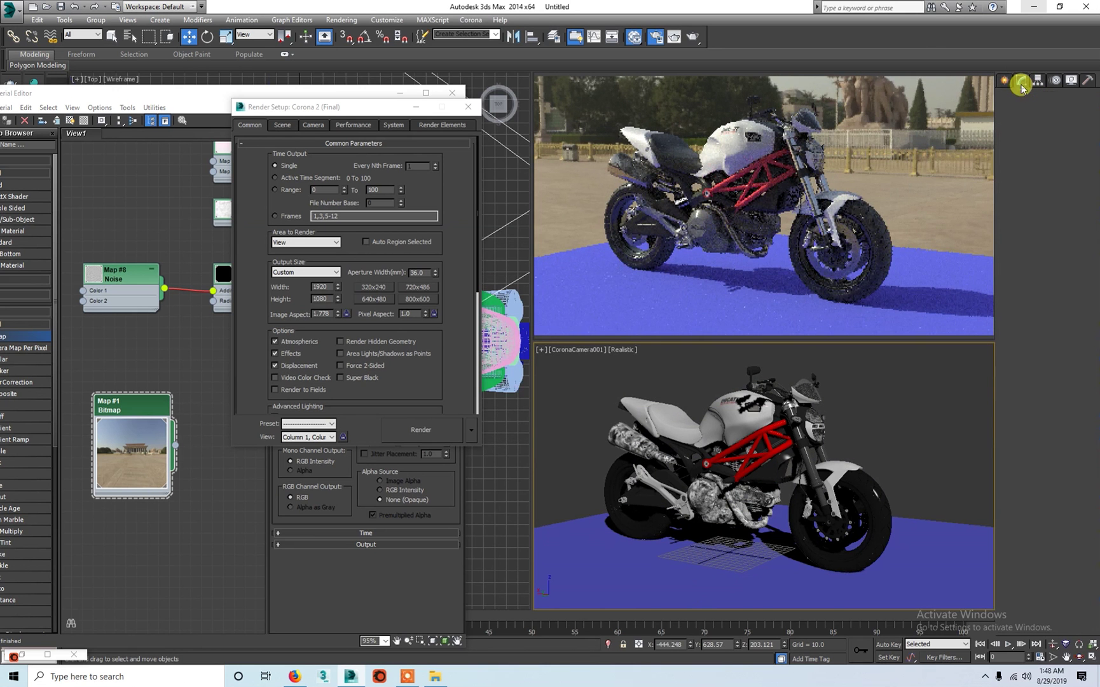
pyautogui.rightClick(894, 514)
pyautogui.click(1078, 657)
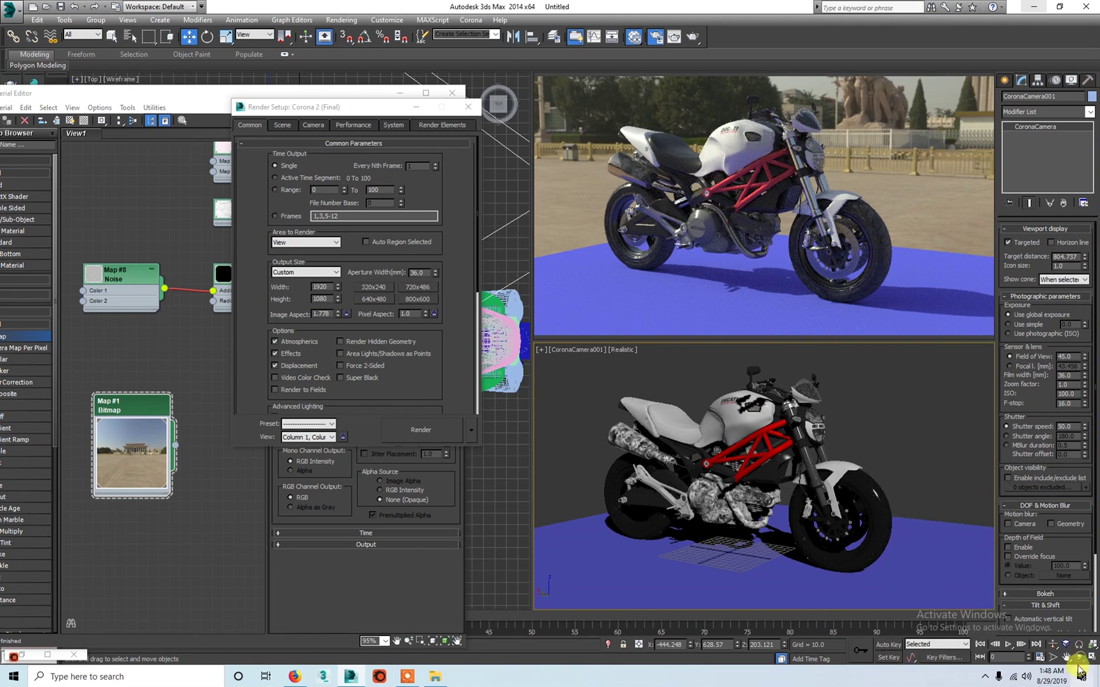
pyautogui.moveTo(867, 564); pyautogui.dragTo(750, 473)
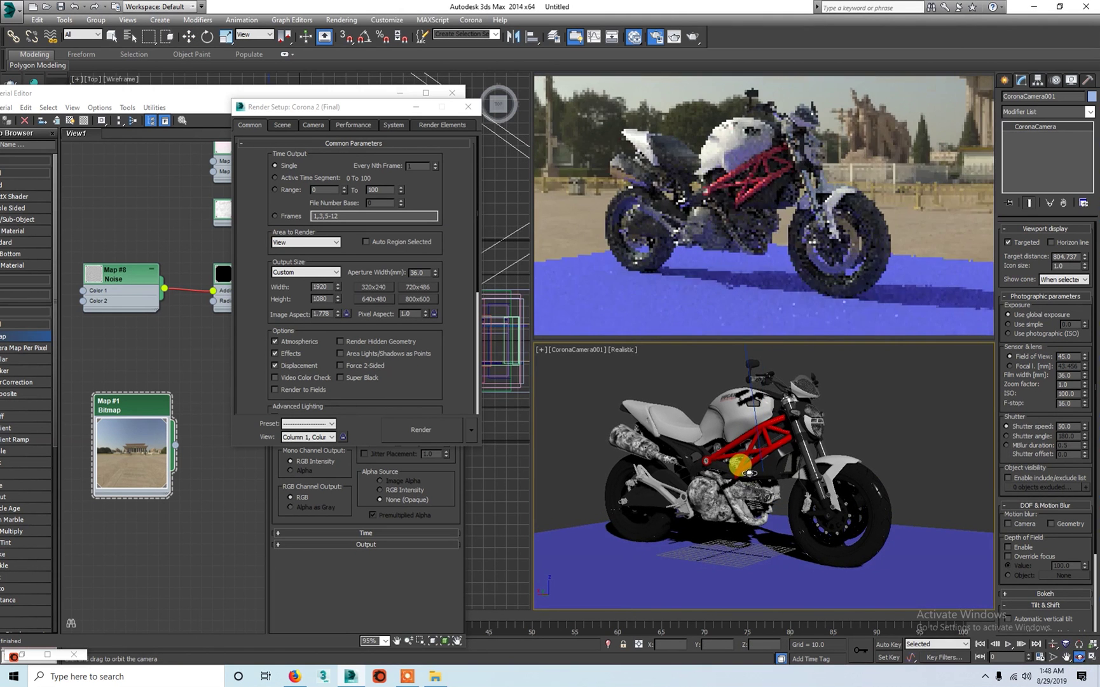
pyautogui.rightClick(751, 472)
# Set the camera's target distance to 800 and narrow its field of view to about 41.5.
pyautogui.click(1079, 266)
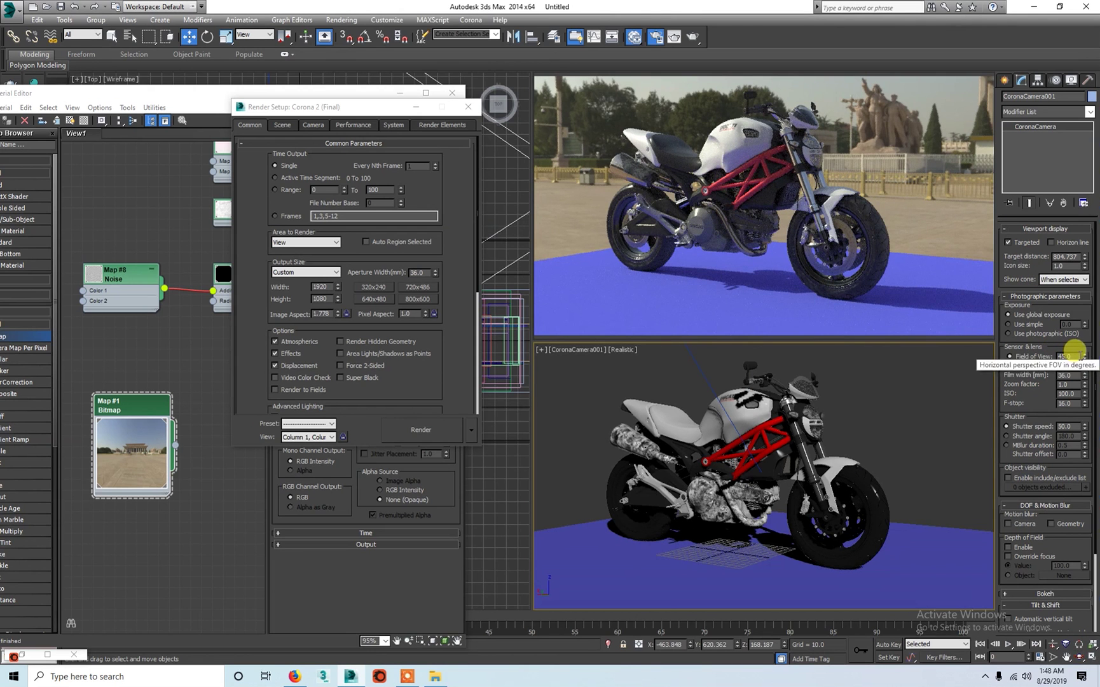
pyautogui.moveTo(1086, 260); pyautogui.dragTo(1084, 260)
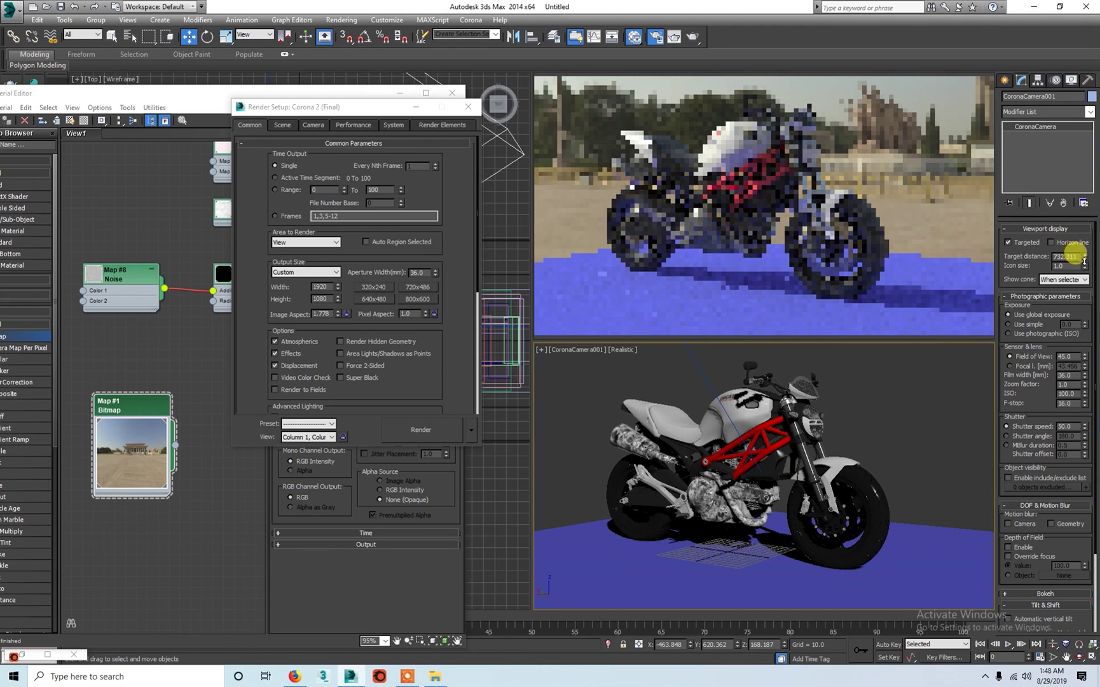
pyautogui.doubleClick(1066, 257)
pyautogui.write('800')
pyautogui.press('Return')
pyautogui.scroll(-1, 1043, 401)
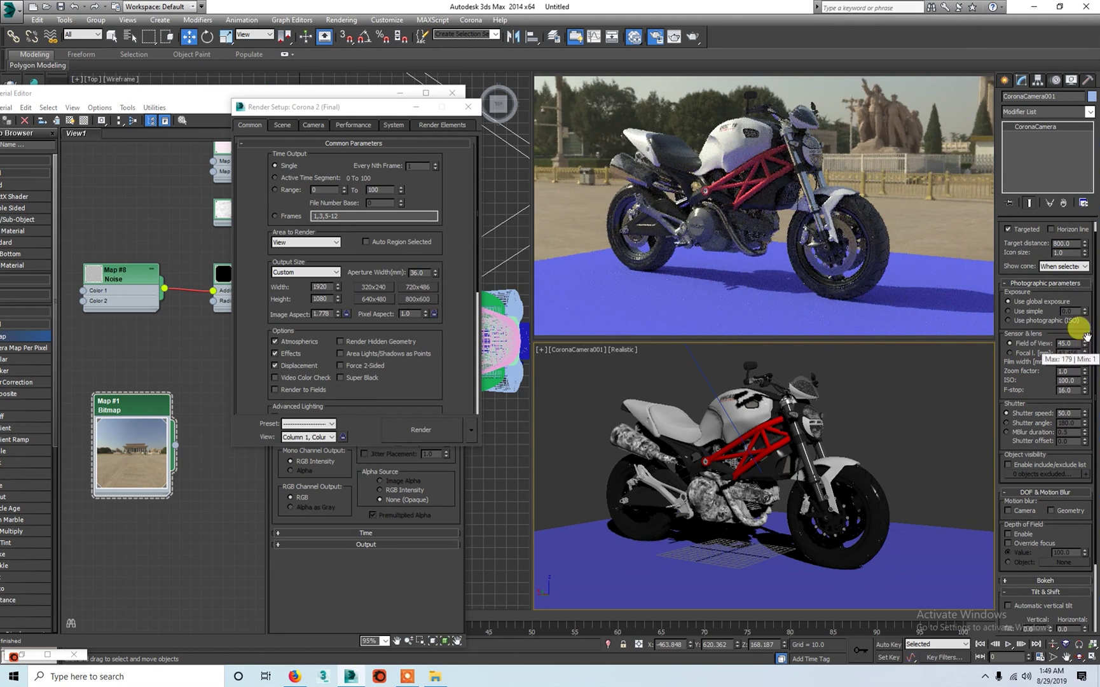
pyautogui.moveTo(1084, 344); pyautogui.dragTo(1084, 341)
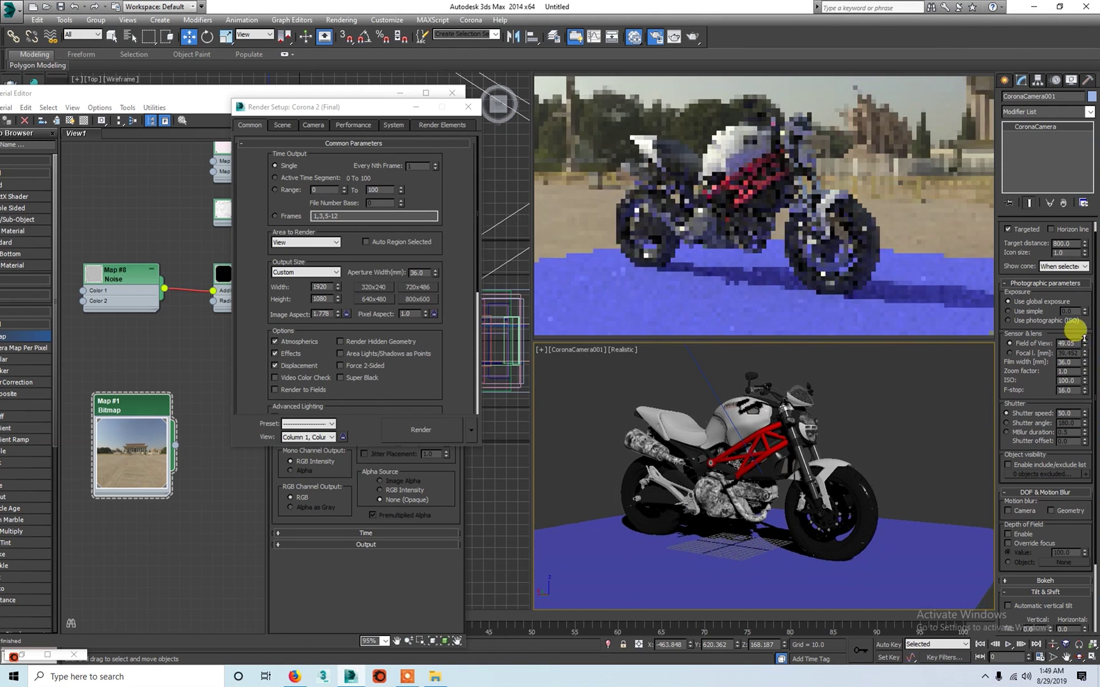
pyautogui.write('5')
pyautogui.press('Return')
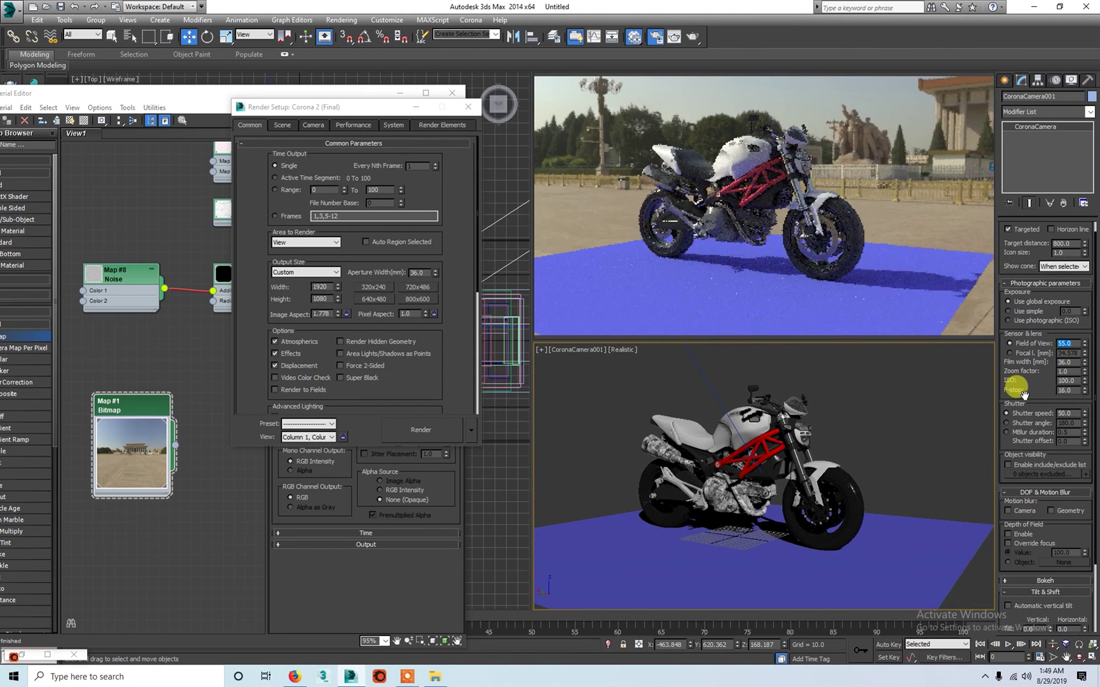
pyautogui.click(1054, 655)
pyautogui.moveTo(803, 506)
pyautogui.mouseDown()
pyautogui.moveTo(806, 489)
pyautogui.moveTo(850, 462)
pyautogui.moveTo(901, 446)
pyautogui.mouseUp()
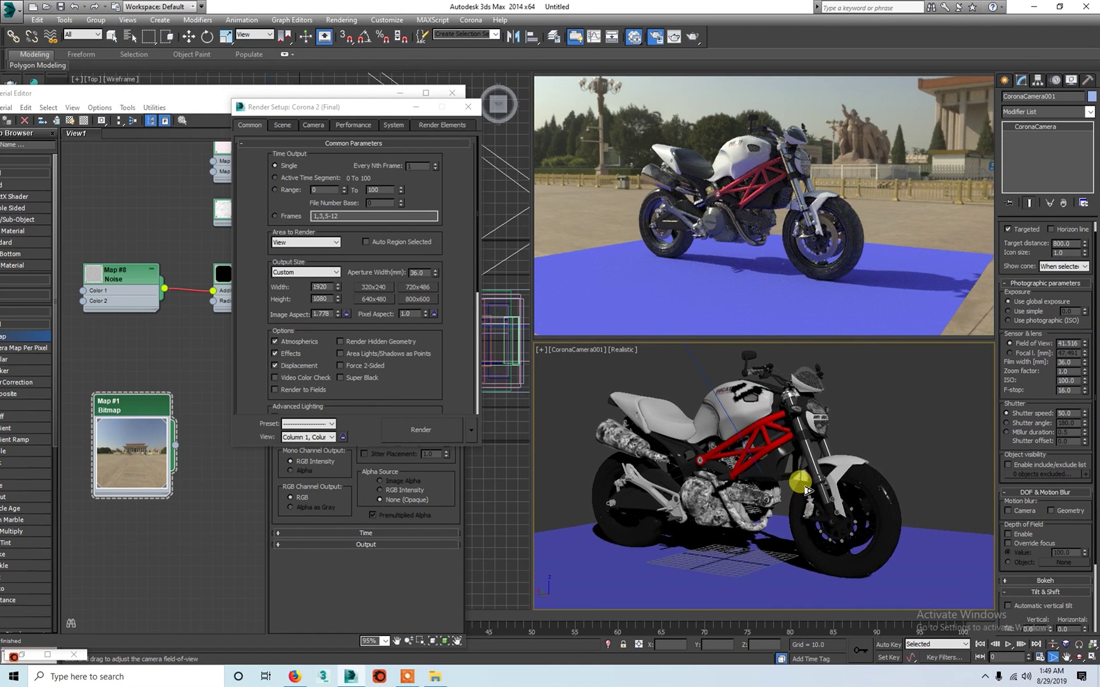
# Add a CoronaShadowCatcherMtl node in the Slate Material Editor.
pyautogui.rightClick(884, 440)
pyautogui.click(884, 440)
pyautogui.click(389, 144)
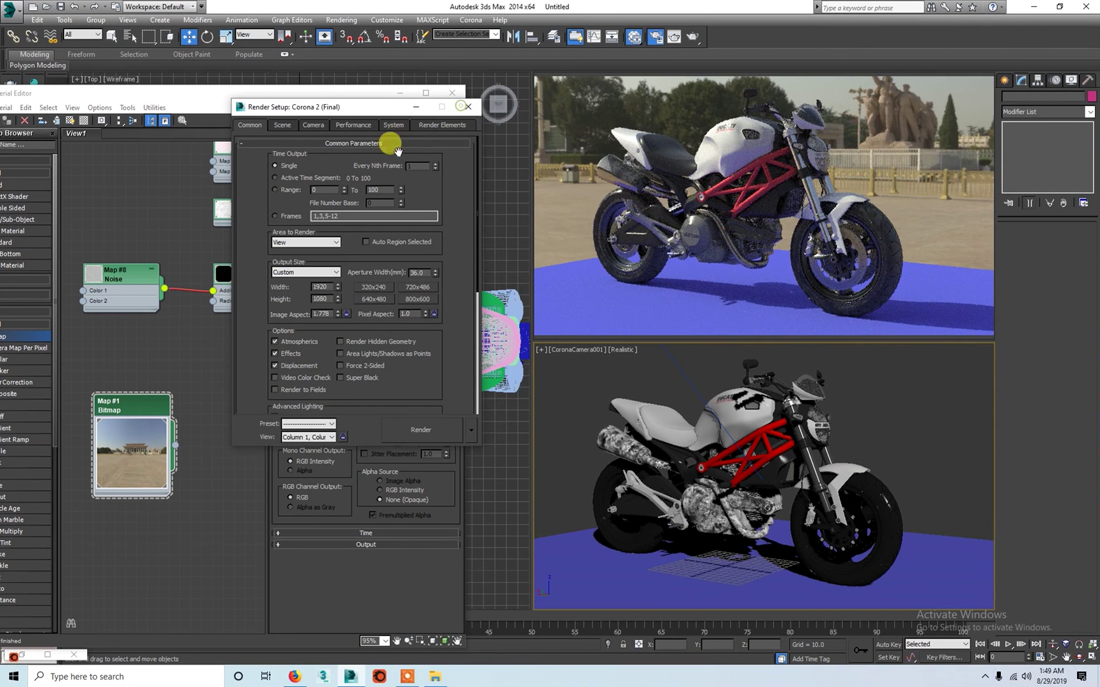
pyautogui.moveTo(333, 113); pyautogui.dragTo(487, 111)
pyautogui.click(217, 356)
pyautogui.moveTo(216, 356); pyautogui.dragTo(257, 326, button='middle')
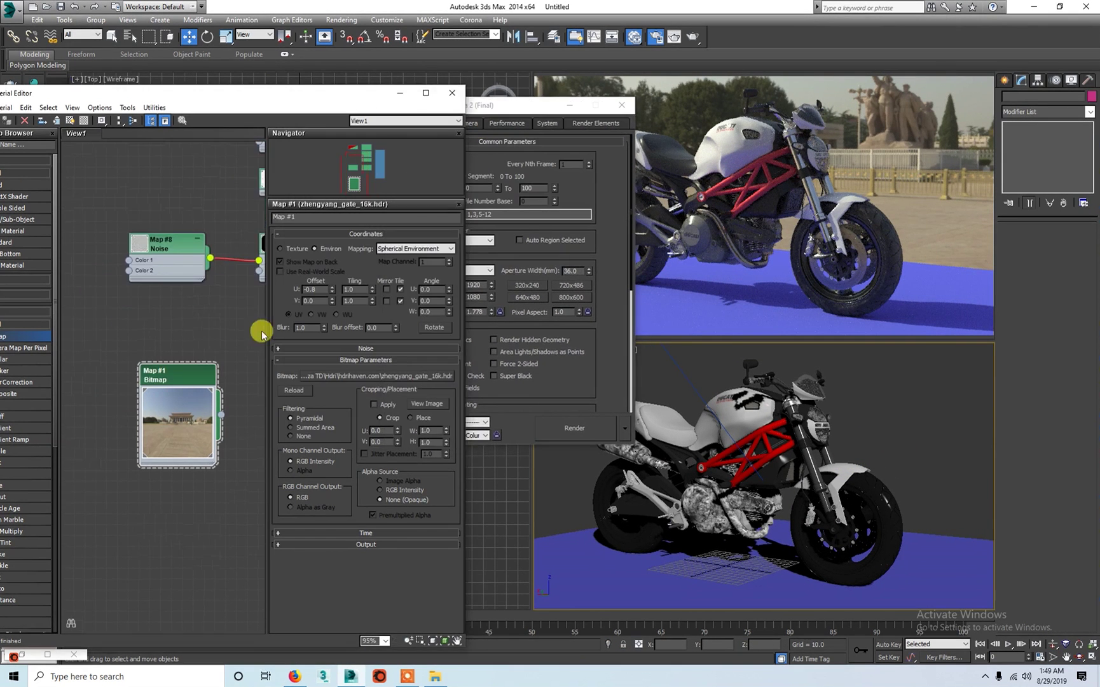
pyautogui.rightClick(221, 351)
pyautogui.moveTo(361, 373)
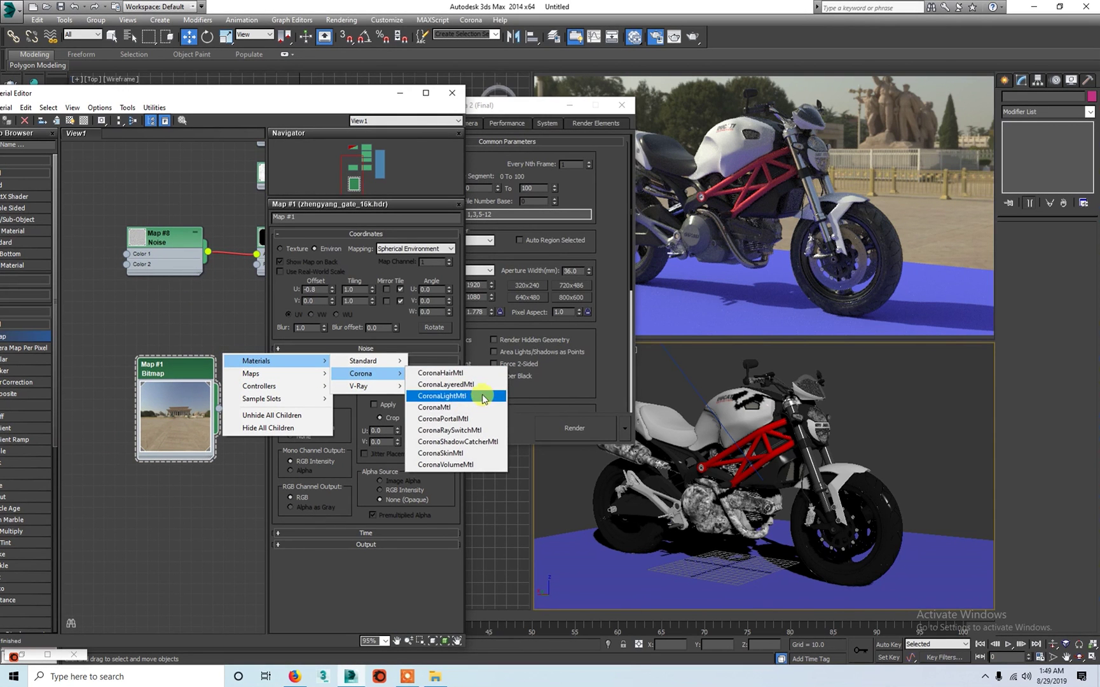
pyautogui.click(458, 441)
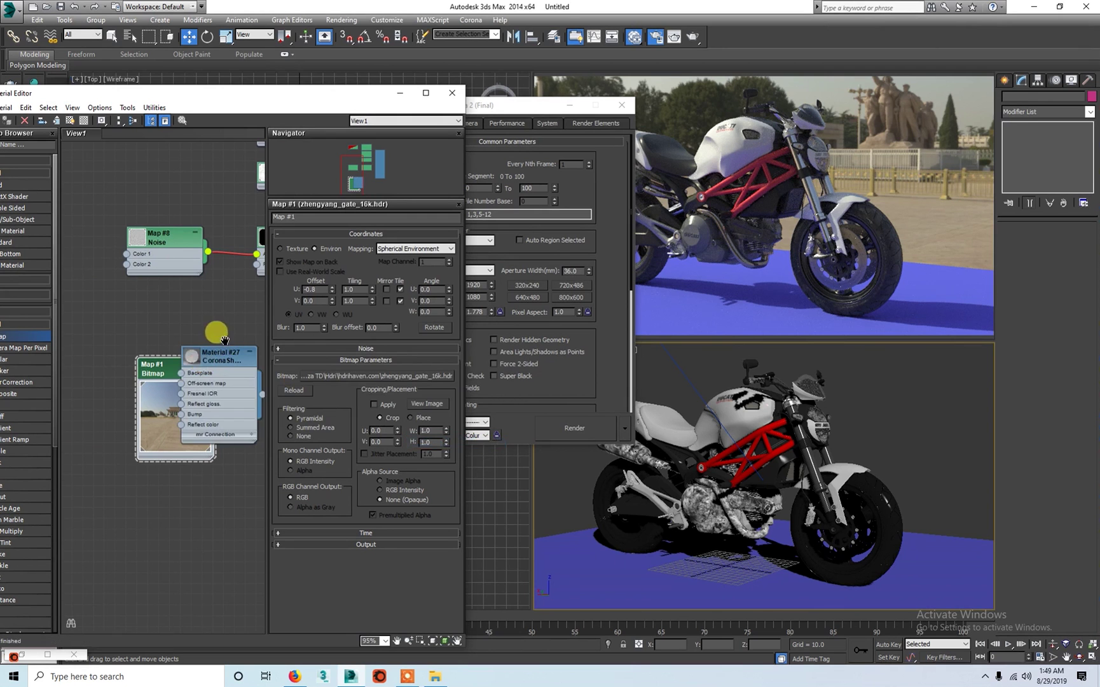
# Assign the shadow catcher to Plane001 and wire Map #1 into its Backplate input.
pyautogui.moveTo(216, 331); pyautogui.dragTo(142, 298, button='middle')
pyautogui.moveTo(142, 297); pyautogui.dragTo(195, 383)
pyautogui.moveTo(227, 435); pyautogui.dragTo(632, 582)
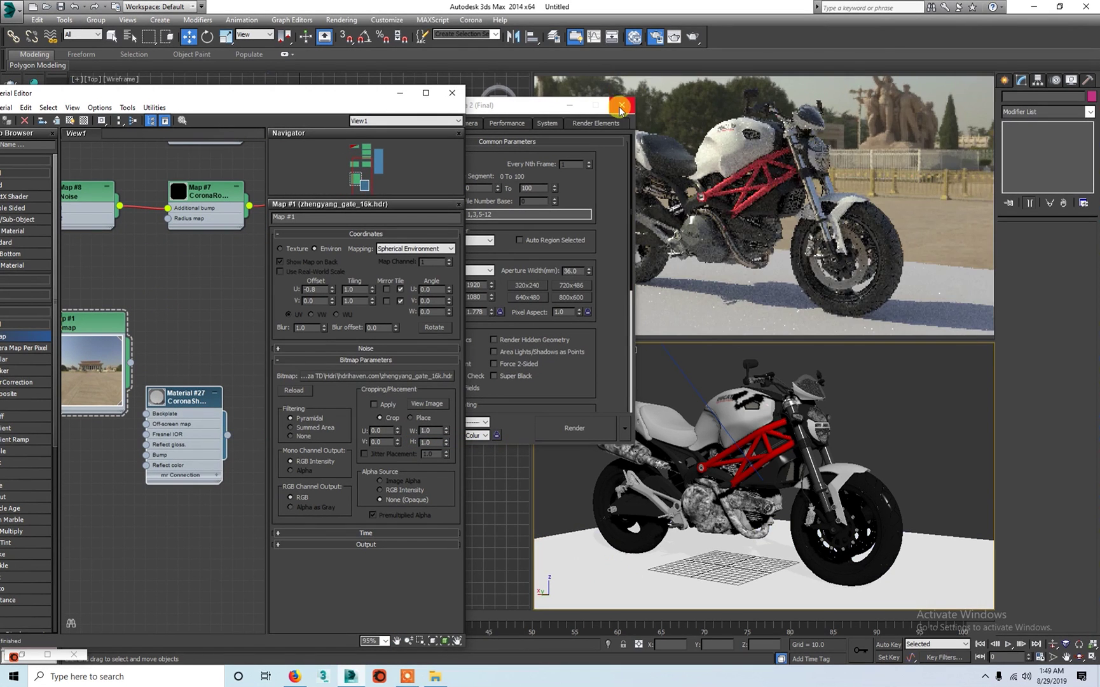
pyautogui.click(692, 442)
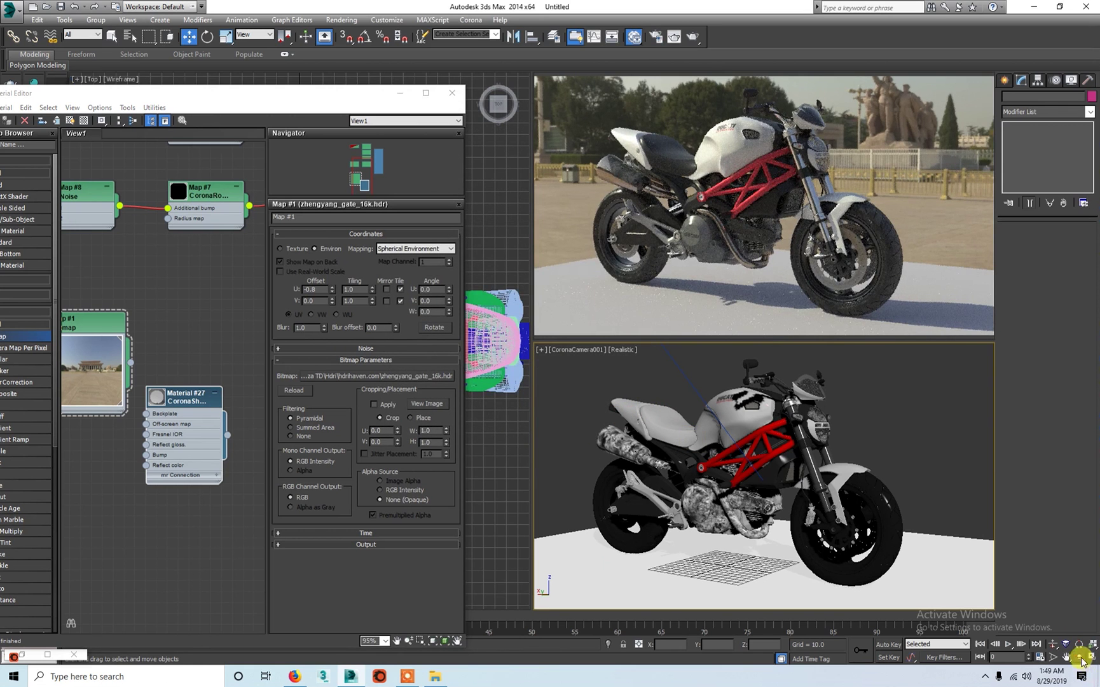
pyautogui.moveTo(716, 447); pyautogui.dragTo(707, 440)
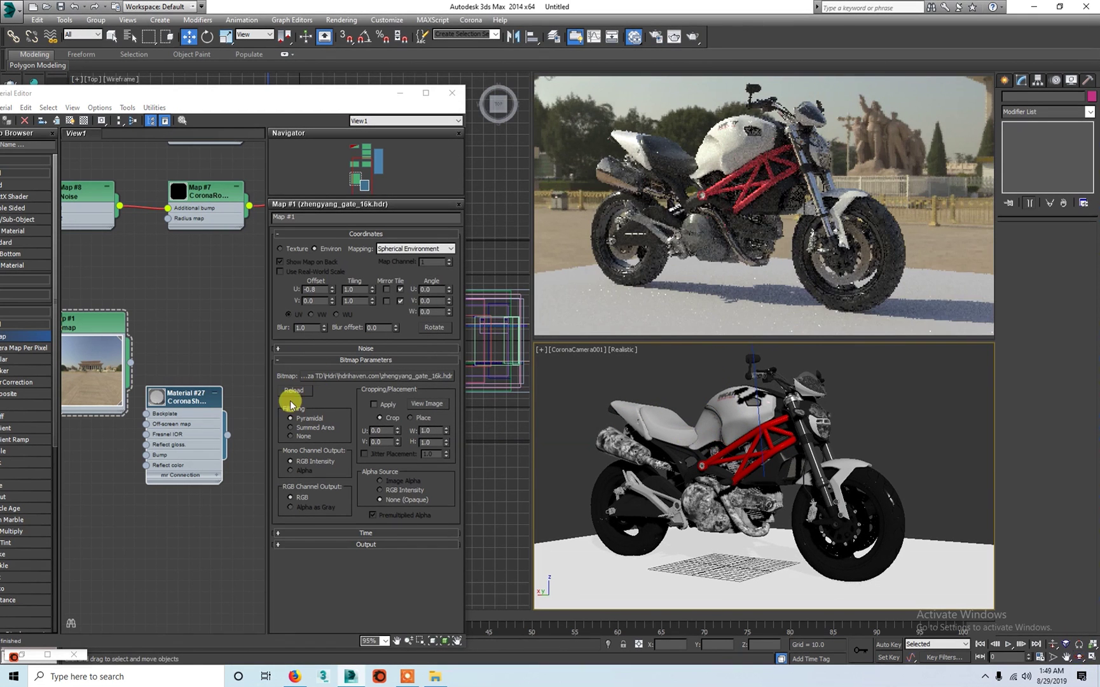
pyautogui.moveTo(130, 363)
pyautogui.mouseDown()
pyautogui.moveTo(147, 414)
pyautogui.moveTo(205, 392)
pyautogui.mouseUp()
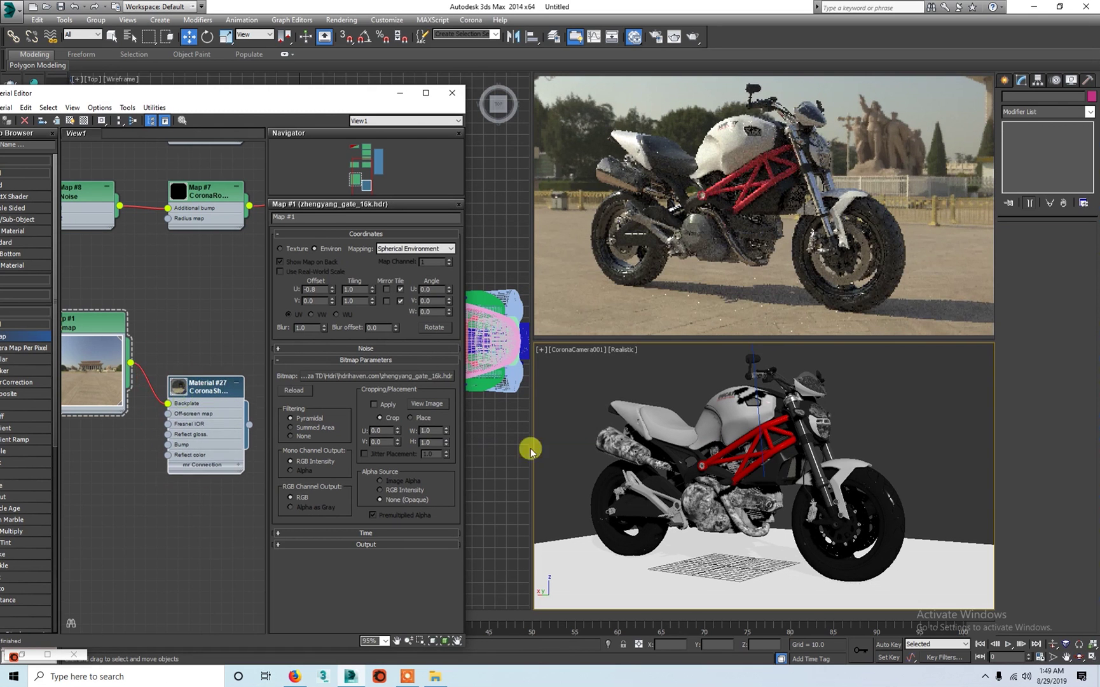
# Widen the field of view and re-orbit CoronaCamera001 to reframe the Ducati.
pyautogui.click(873, 467)
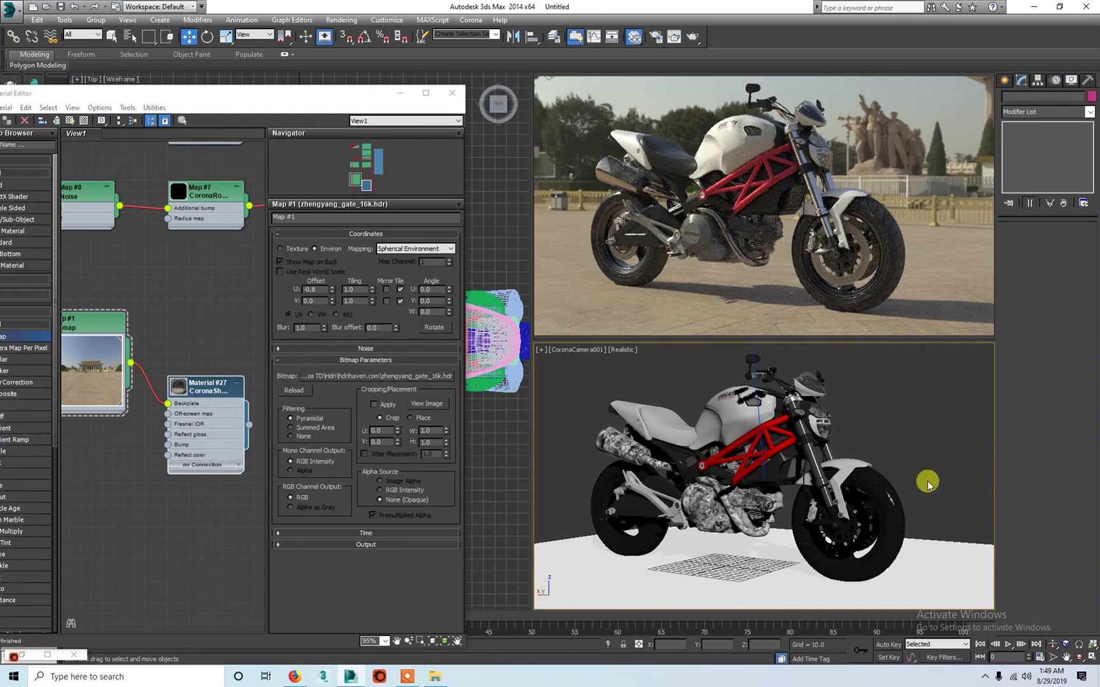
pyautogui.moveTo(939, 560); pyautogui.dragTo(836, 483)
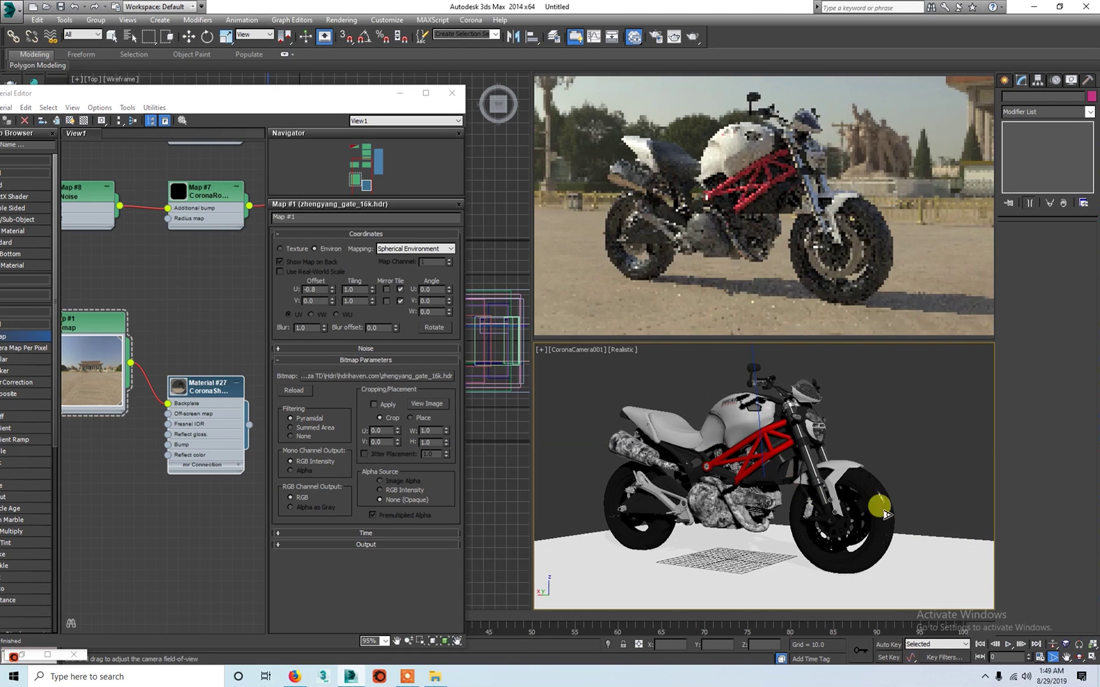
pyautogui.click(1079, 656)
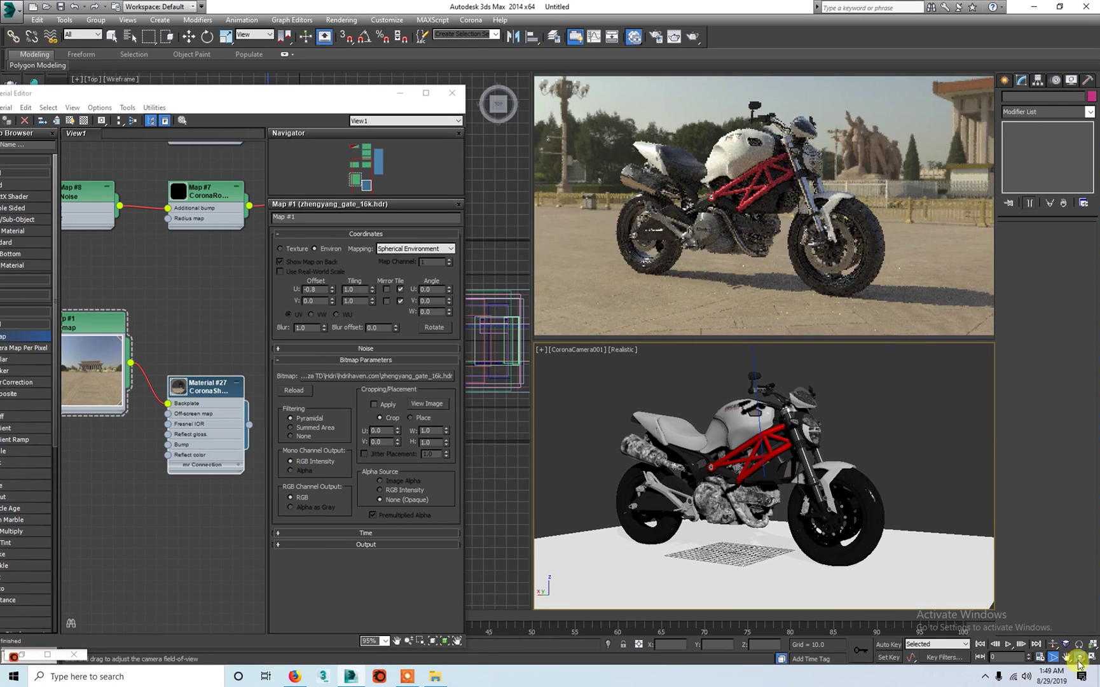
pyautogui.moveTo(755, 487); pyautogui.dragTo(765, 498)
pyautogui.rightClick(750, 445)
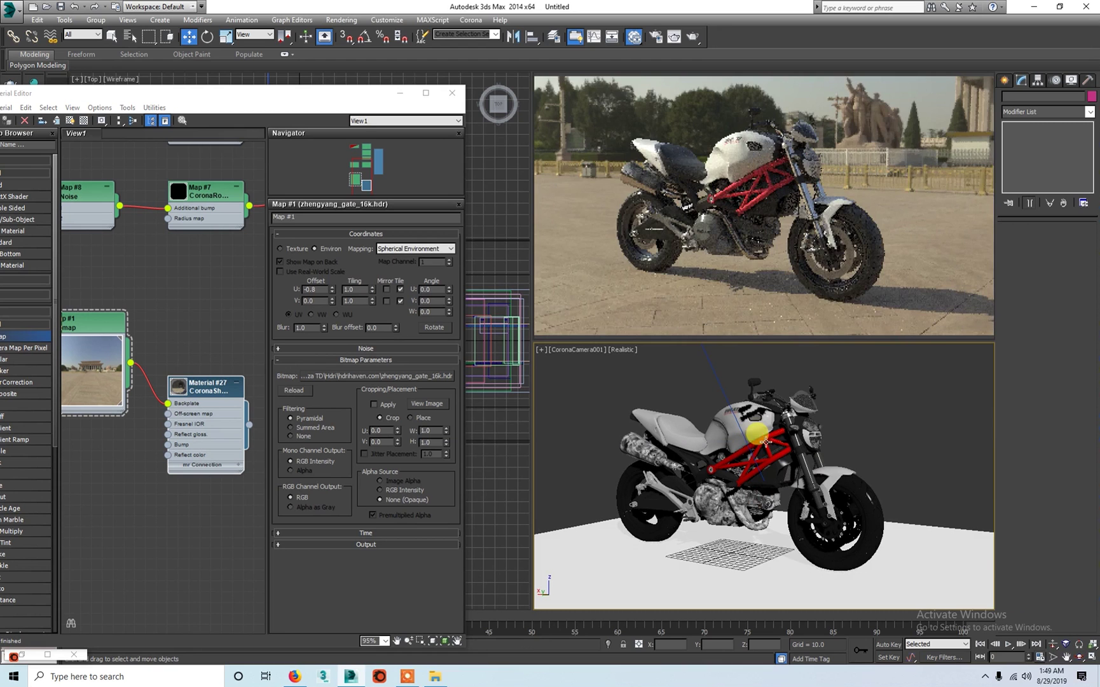
pyautogui.keyDown('alt'); pyautogui.moveTo(766, 441); pyautogui.dragTo(643, 430, button='middle'); pyautogui.keyUp('alt')
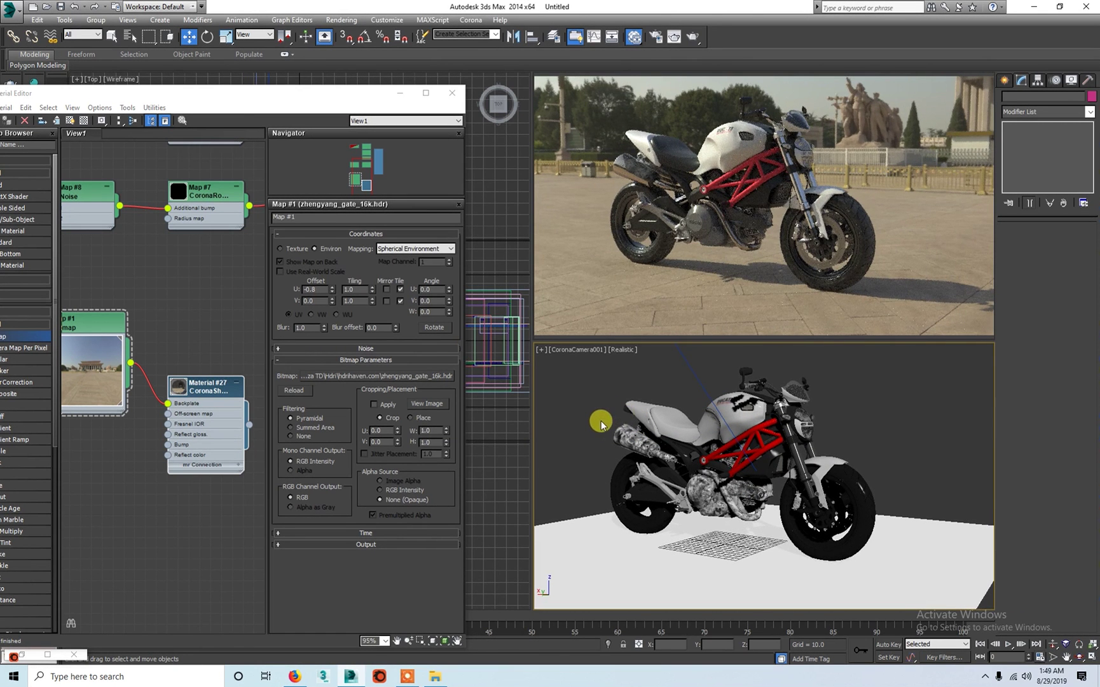
pyautogui.moveTo(648, 200)
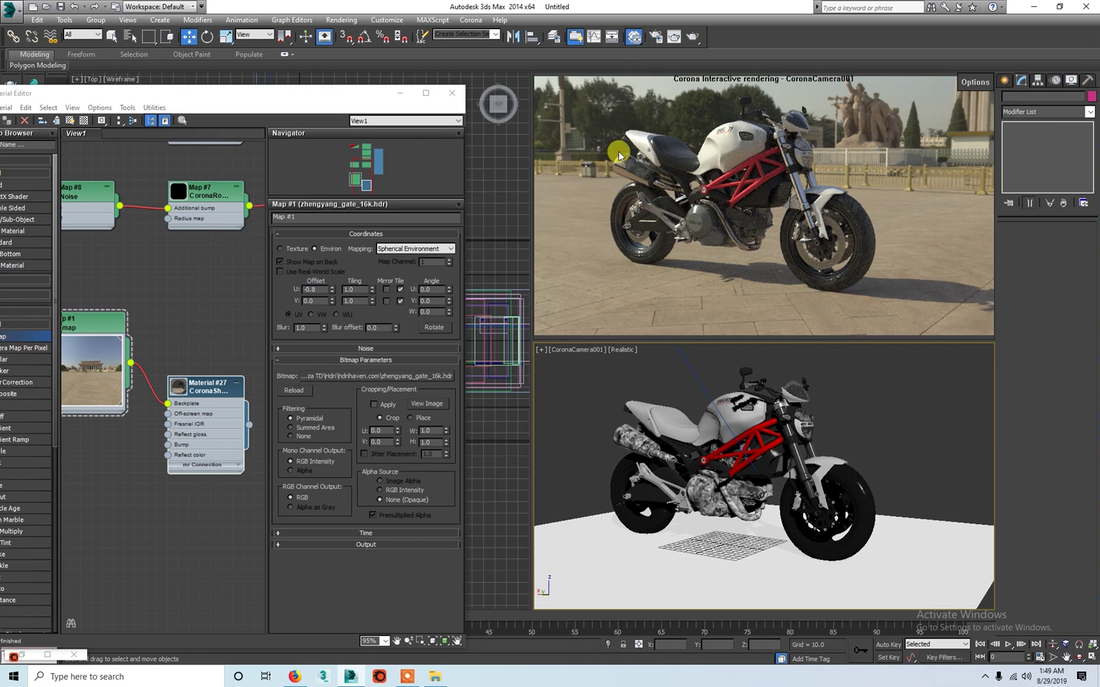
# Stop the Corona interactive render from the viewport's Options menu.
pyautogui.rightClick(618, 153)
pyautogui.click(973, 89)
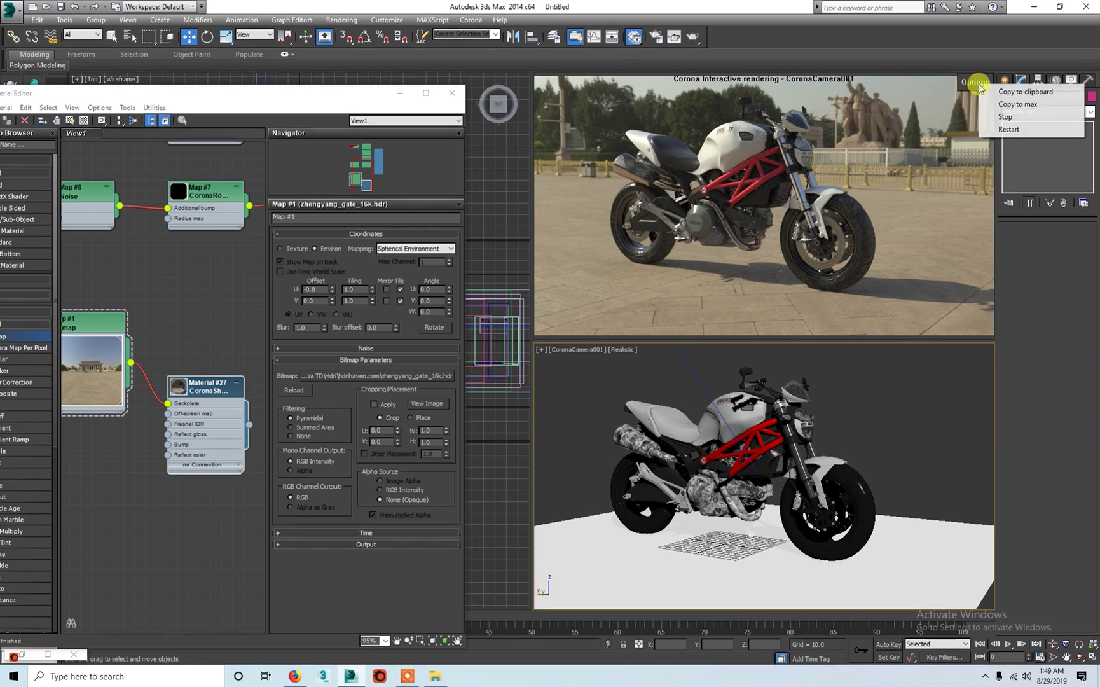
pyautogui.click(992, 111)
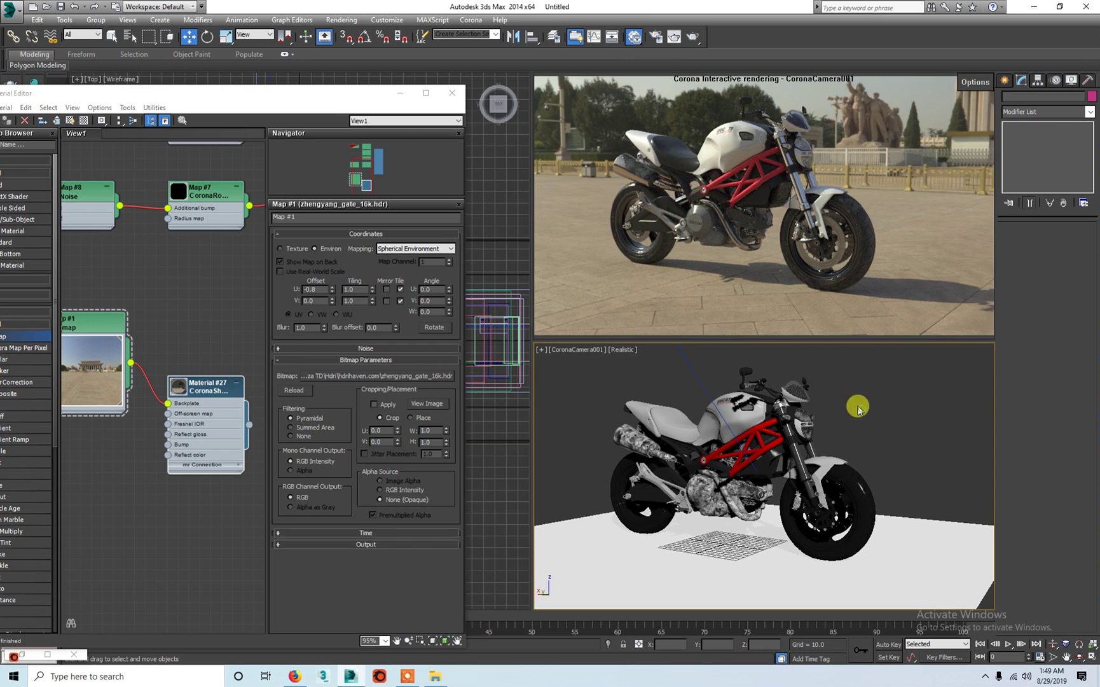
pyautogui.click(656, 37)
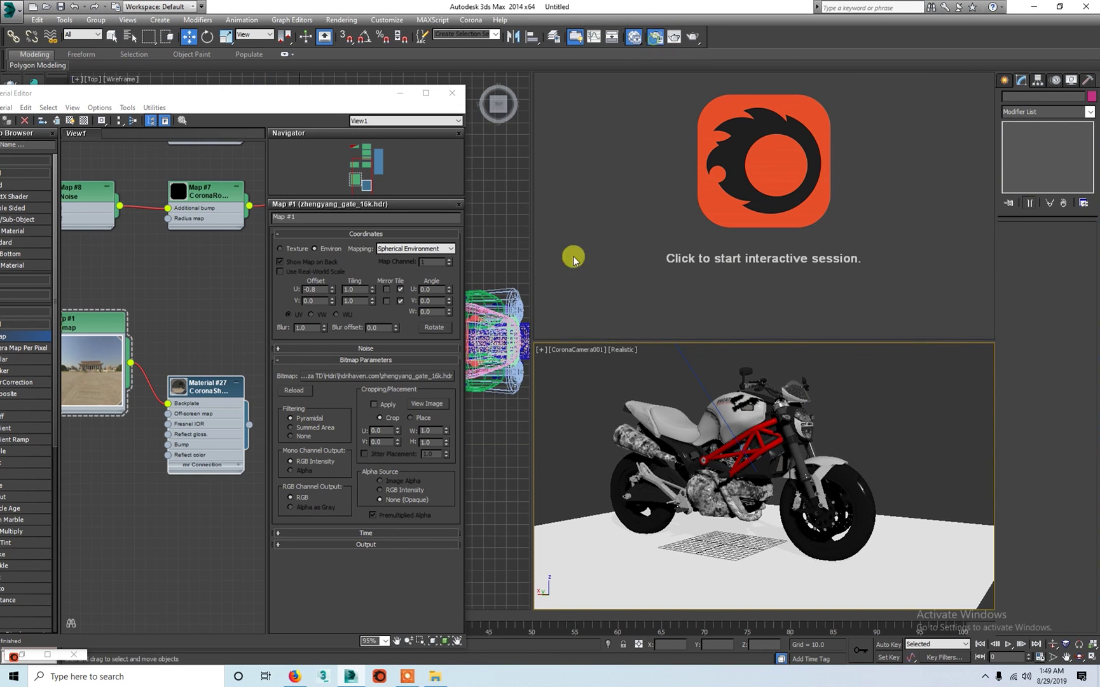
# Set the render view to CoronaCamera001, review the Corona settings tabs, and start the final render.
pyautogui.press('F10')
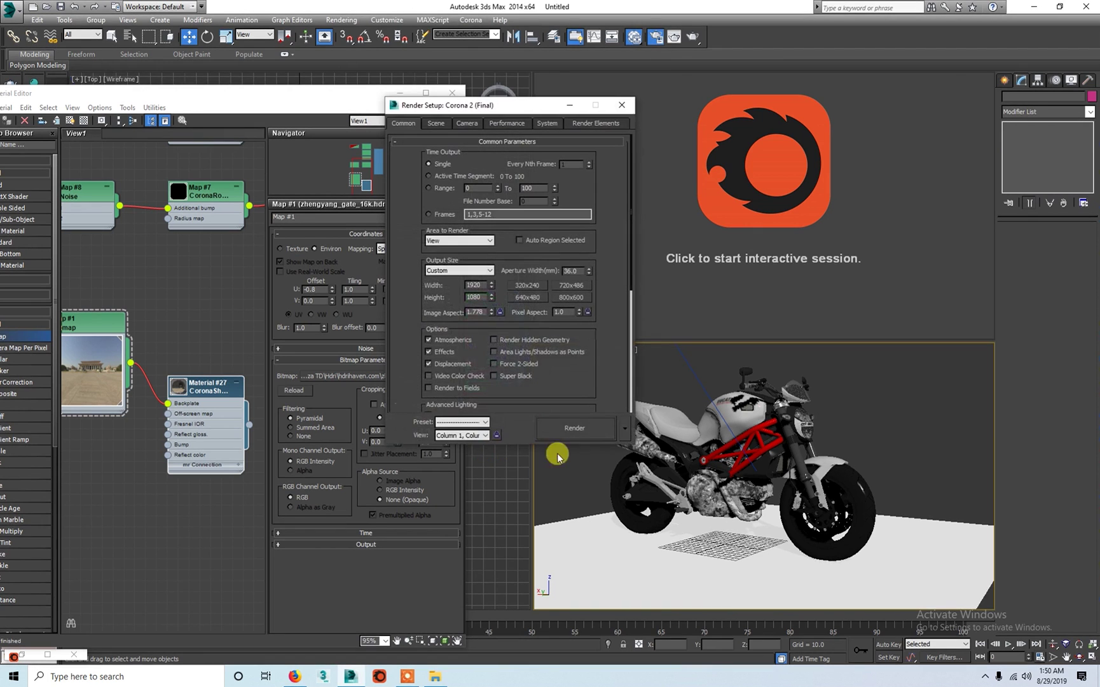
pyautogui.click(484, 442)
pyautogui.click(490, 481)
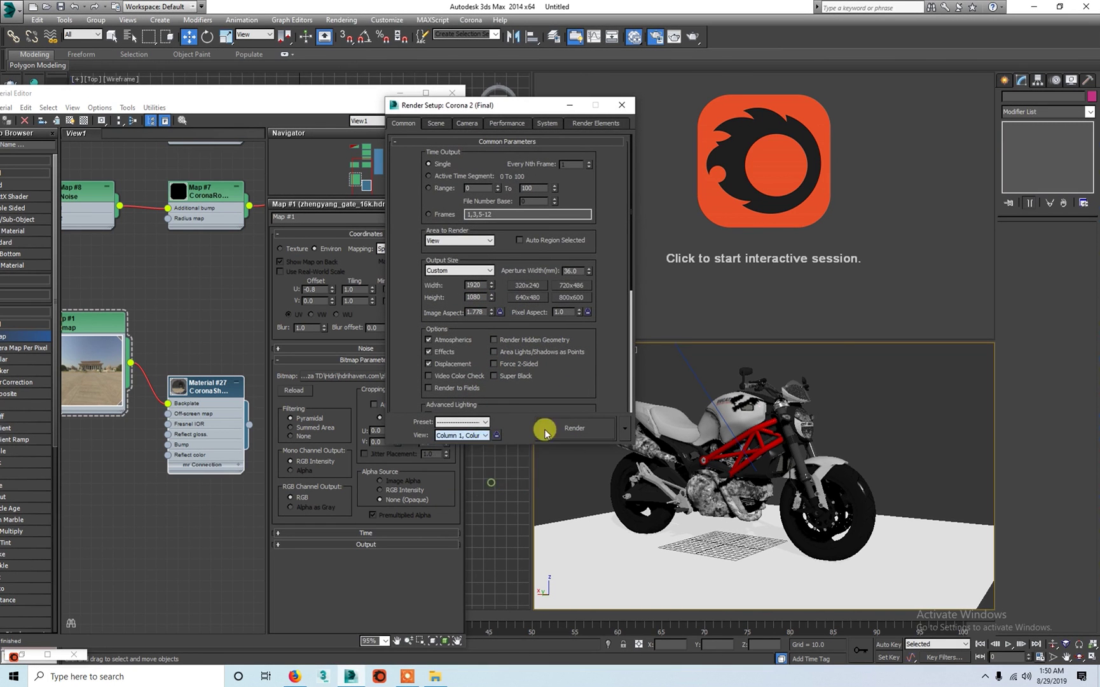
pyautogui.click(461, 124)
pyautogui.click(519, 123)
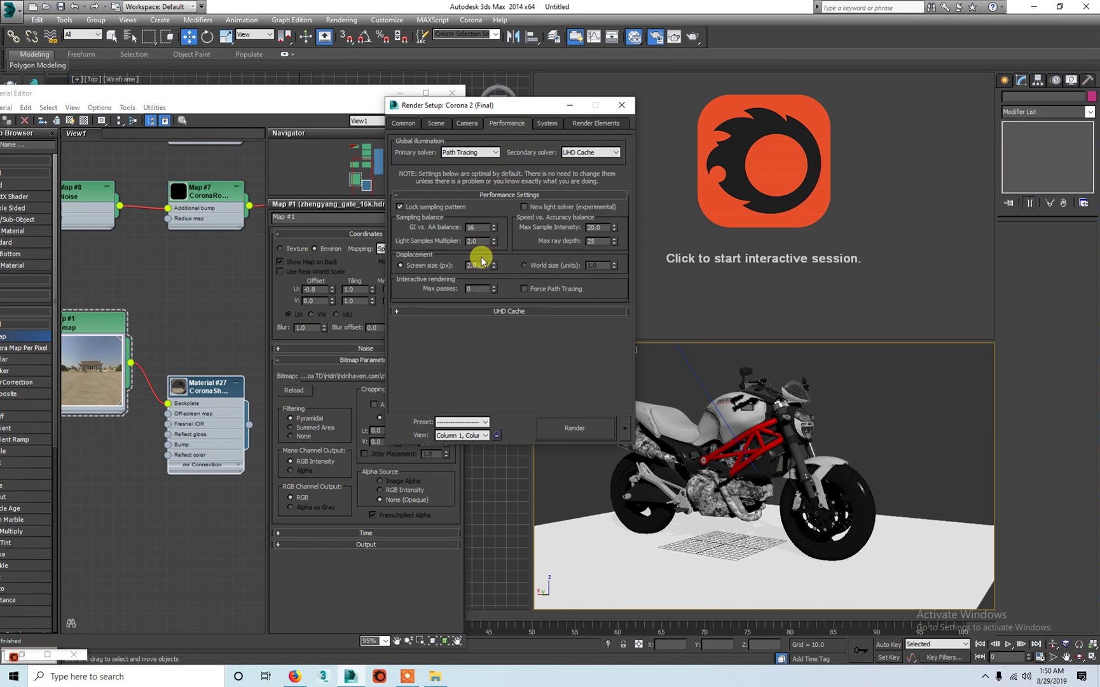
pyautogui.click(549, 123)
pyautogui.click(464, 124)
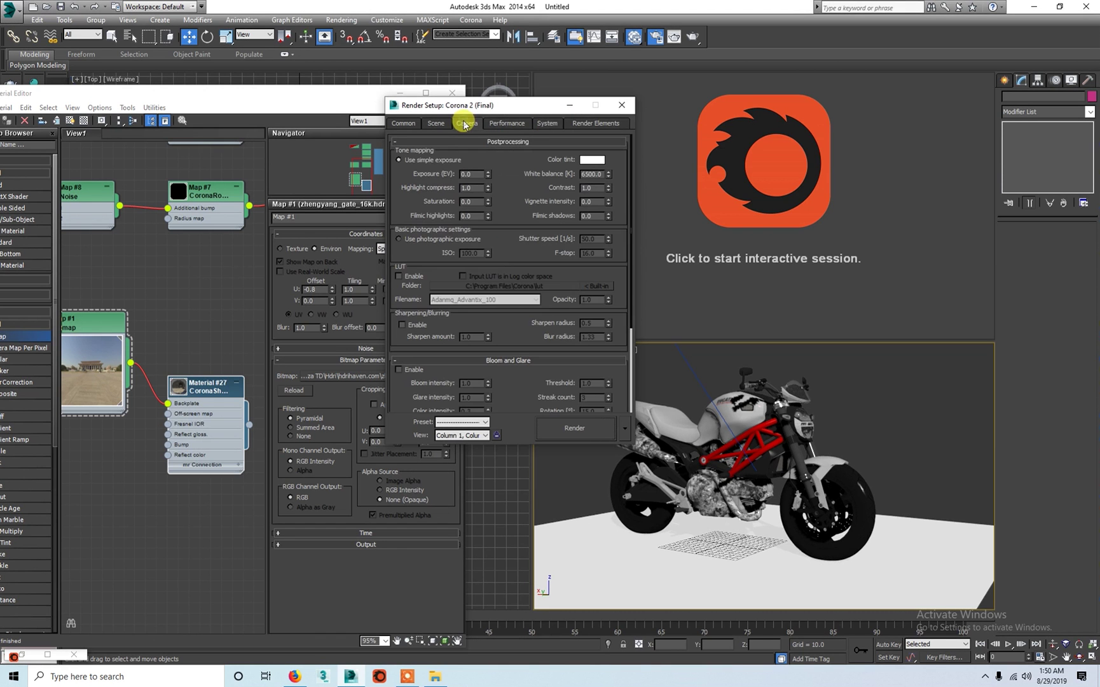
pyautogui.click(440, 123)
pyautogui.click(562, 427)
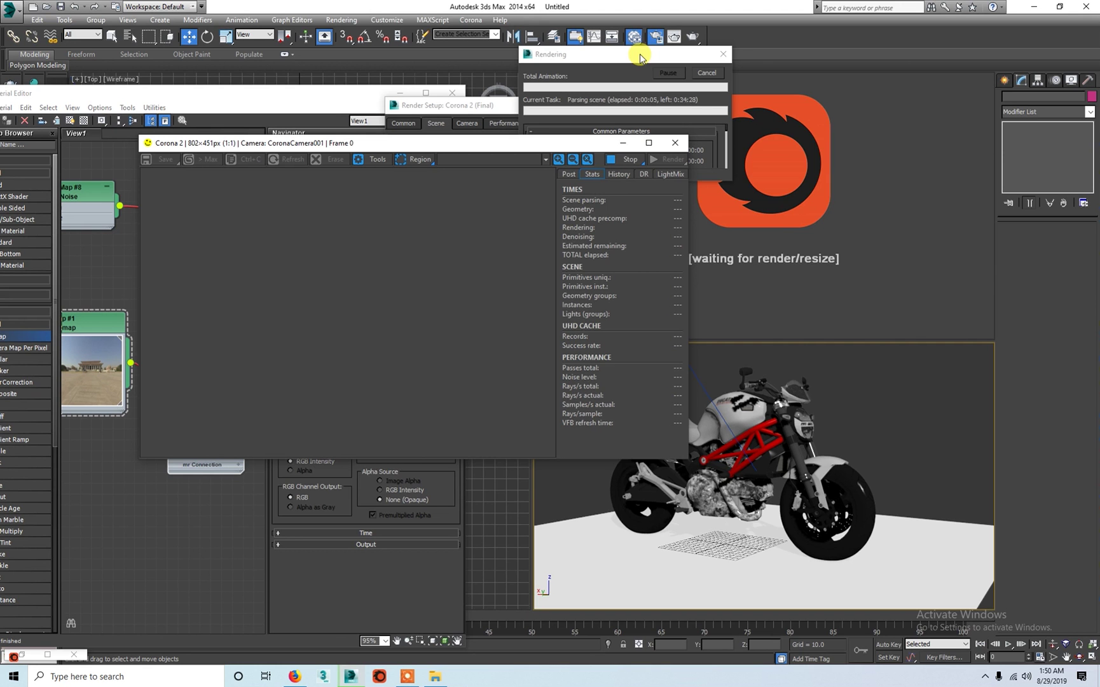
# Move the progress window aside and expand Tone Mapping in the VFB Post tab.
pyautogui.moveTo(640, 57); pyautogui.dragTo(953, 349)
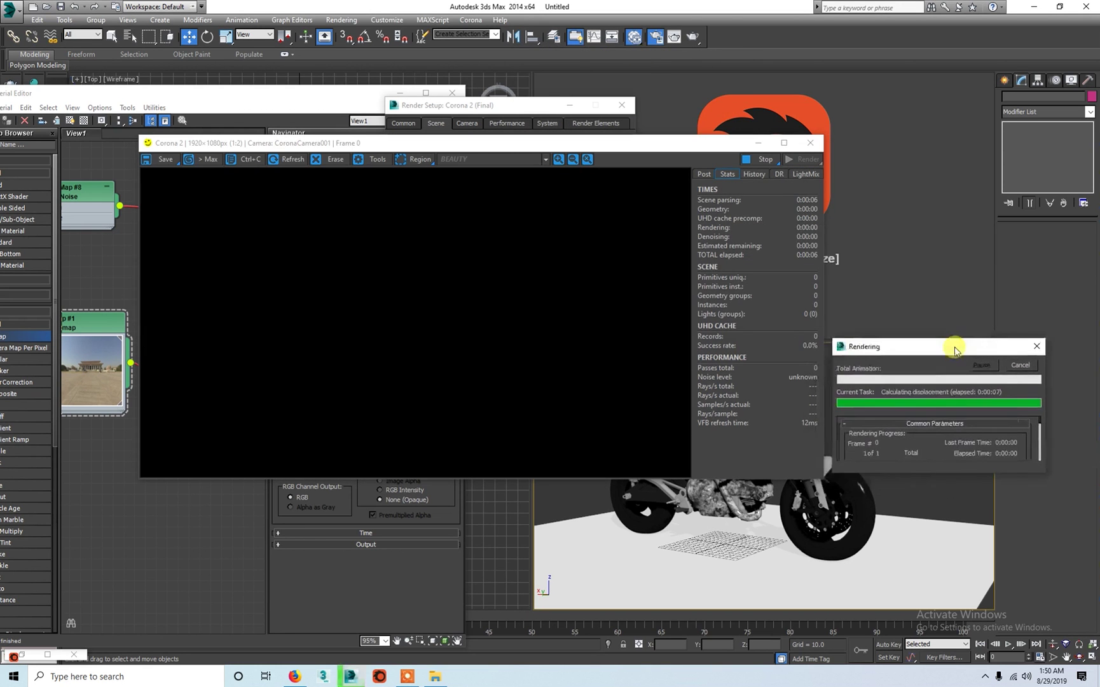
pyautogui.click(703, 174)
pyautogui.click(736, 214)
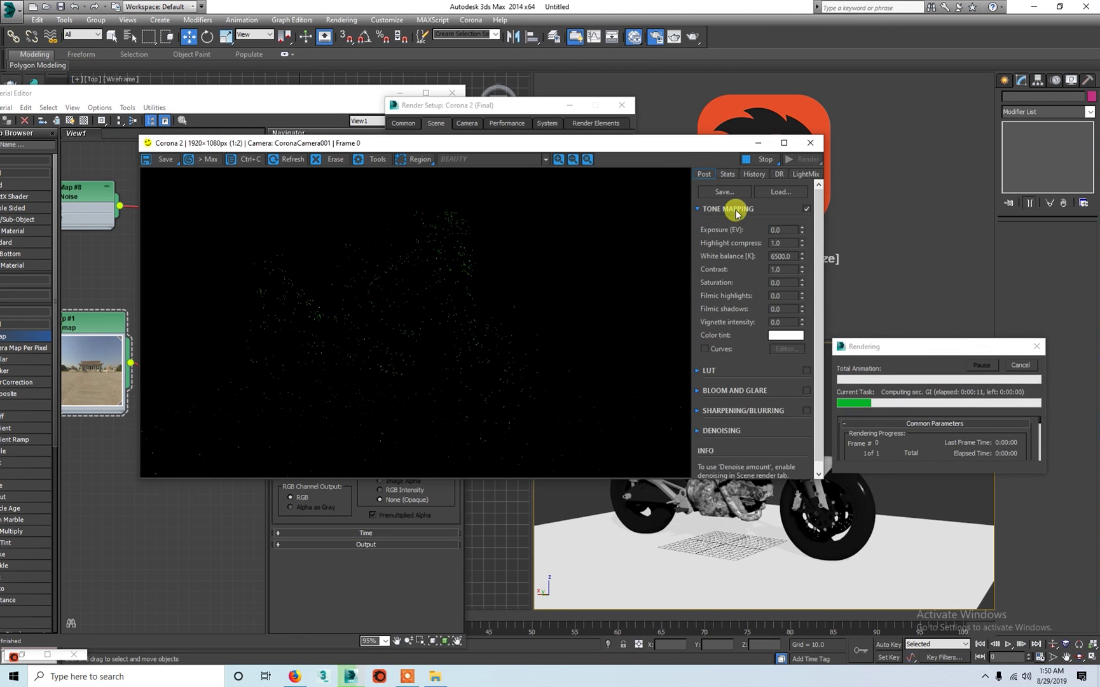
pyautogui.scroll(-1, 462, 338)
pyautogui.scroll(1, 462, 339)
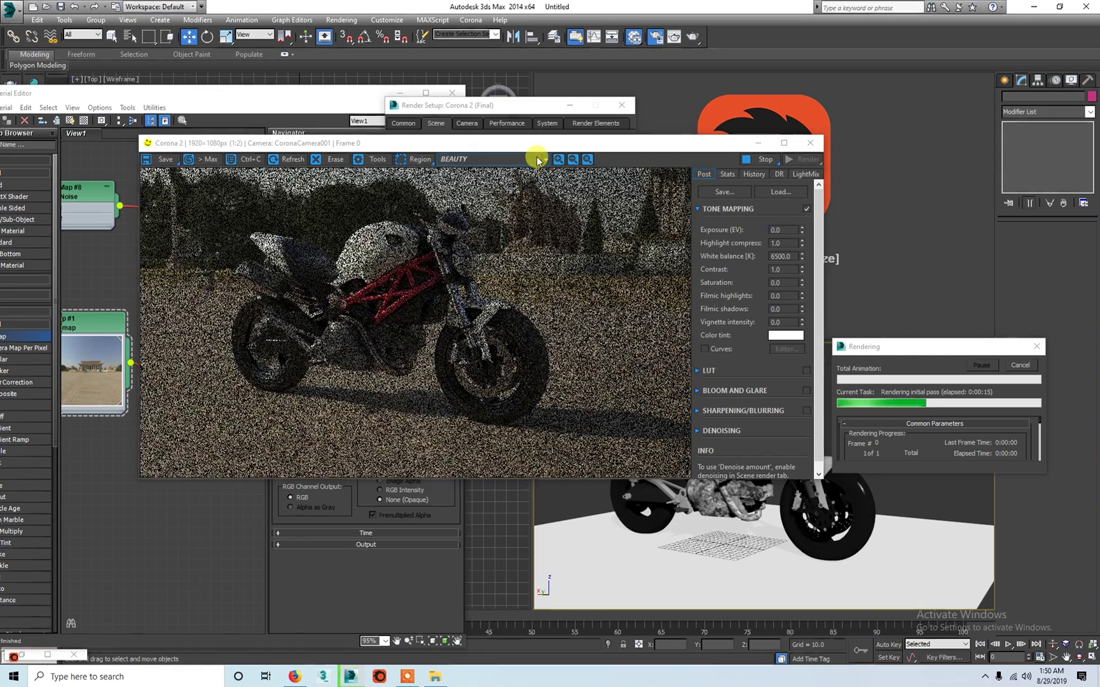
pyautogui.click(536, 158)
pyautogui.scroll(1, 388, 265)
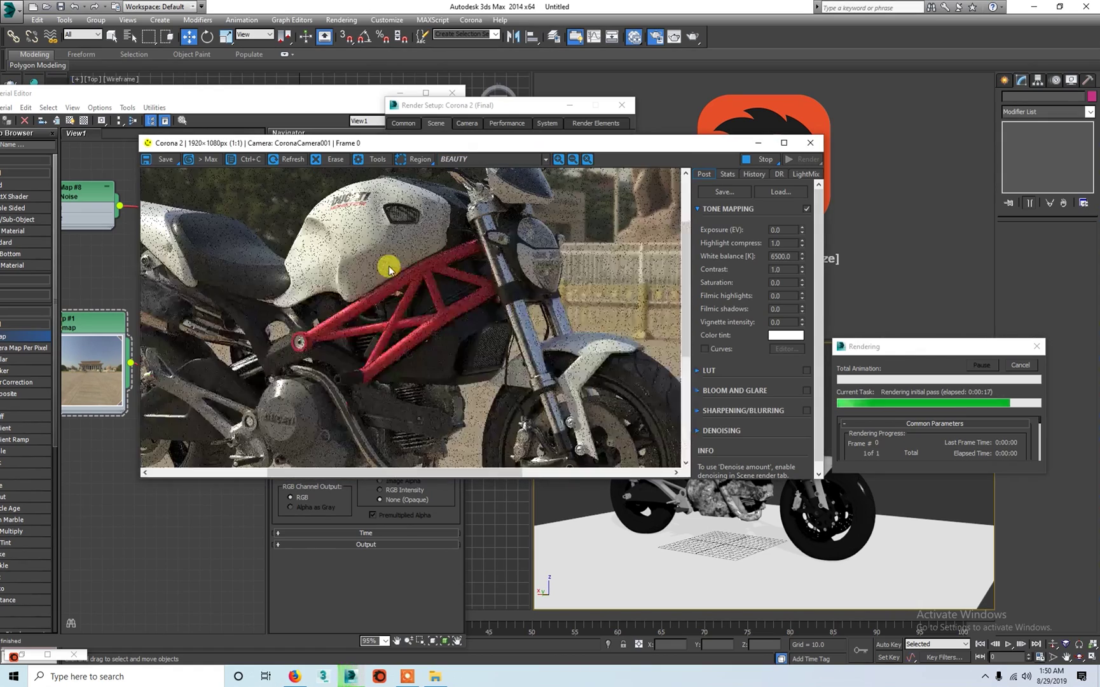
pyautogui.scroll(1, 403, 295)
pyautogui.scroll(-1, 445, 318)
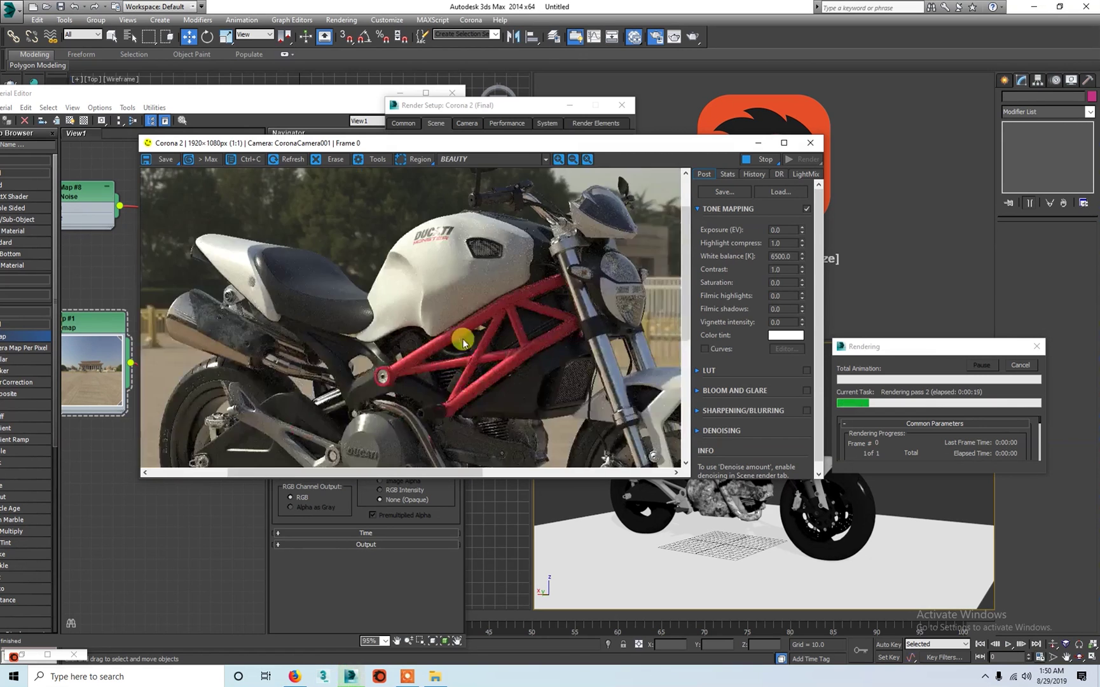
pyautogui.scroll(1, 417, 380)
pyautogui.scroll(1, 470, 317)
pyautogui.scroll(-1, 405, 387)
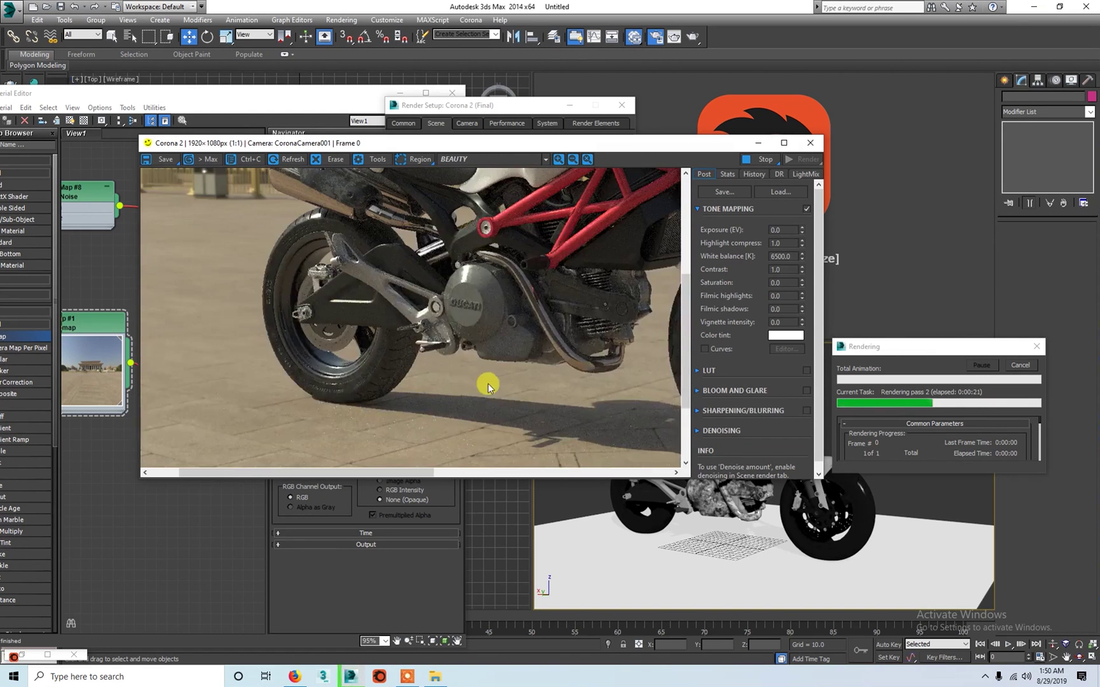
pyautogui.scroll(-1, 489, 383)
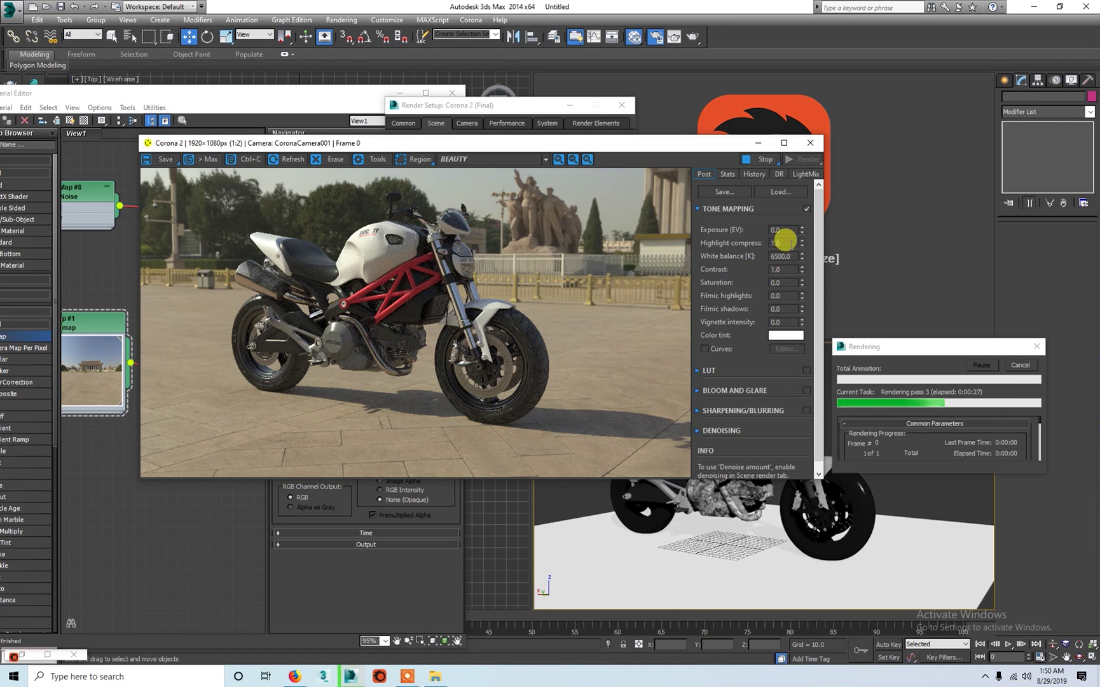
pyautogui.write('2')
# Set the tone mapping Highlight compress to 1.50.
pyautogui.press('Return')
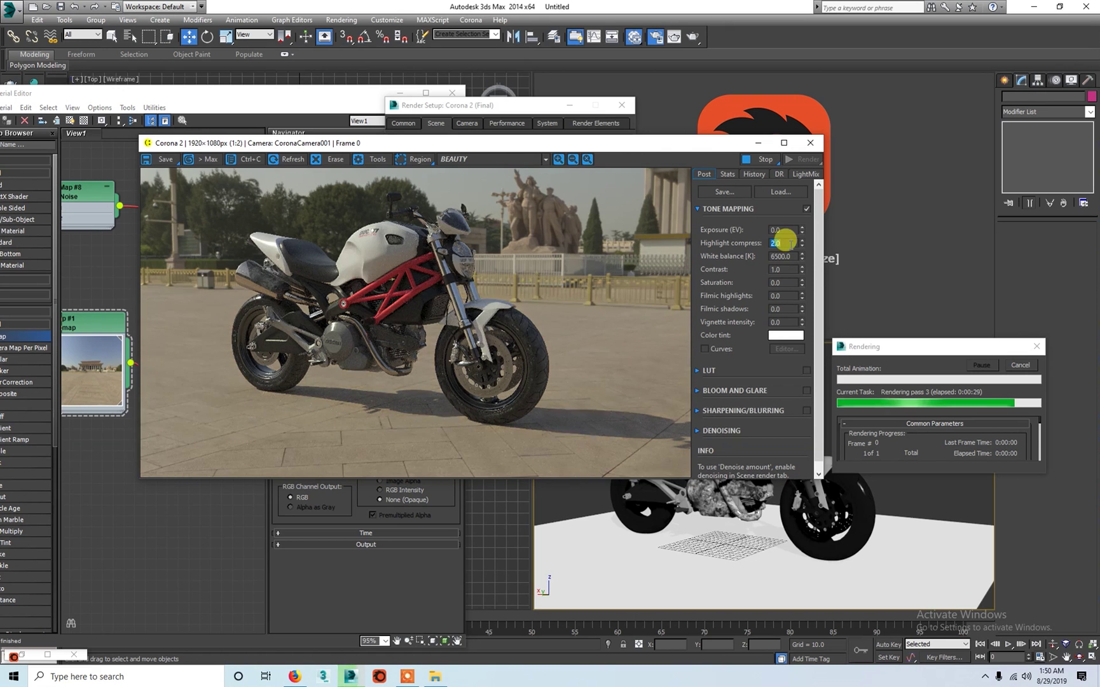
pyautogui.moveTo(802, 243)
pyautogui.mouseDown()
pyautogui.moveTo(816, 92)
pyautogui.moveTo(782, 620)
pyautogui.mouseUp()
pyautogui.moveTo(800, 540); pyautogui.dragTo(776, 240)
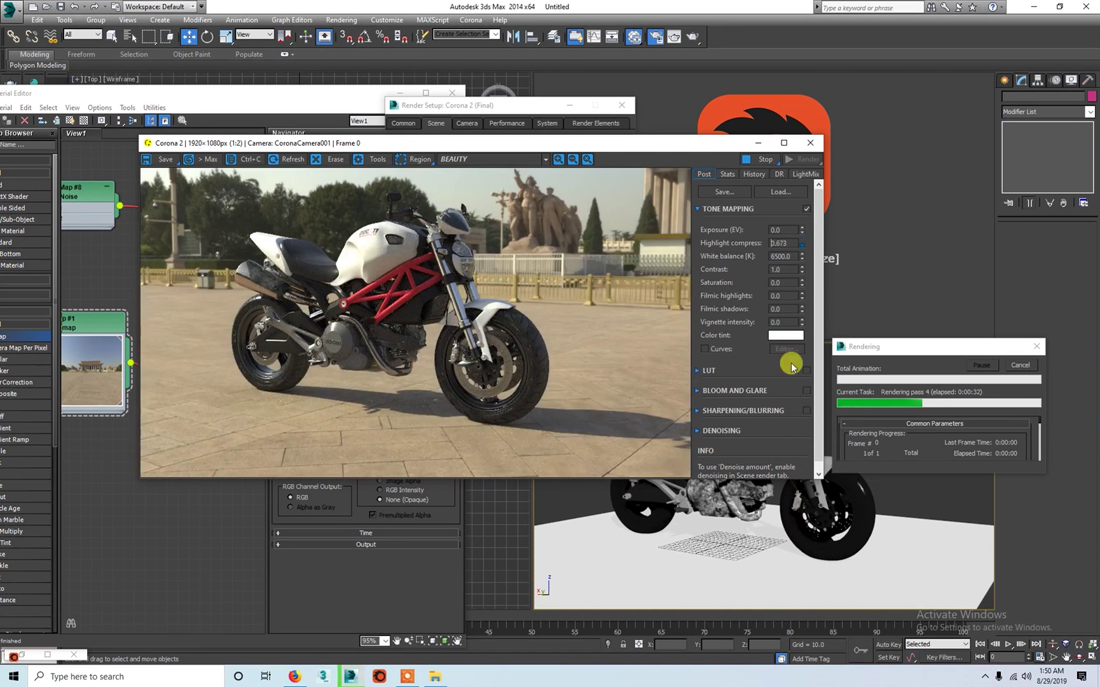
pyautogui.doubleClick(777, 241)
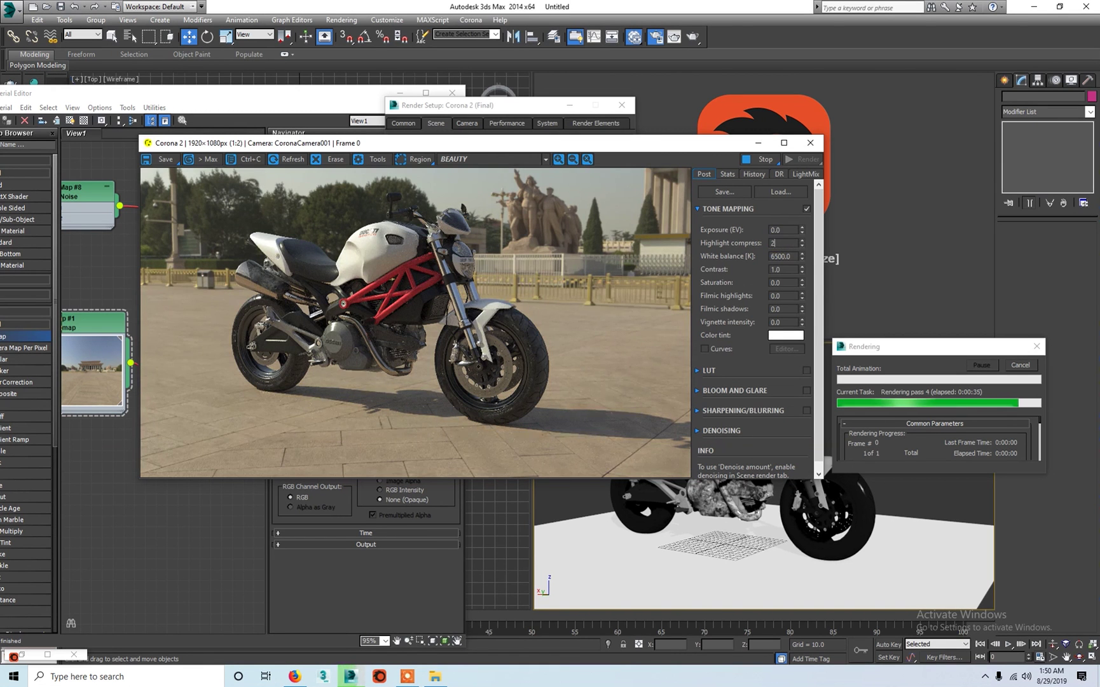
pyautogui.doubleClick(777, 241)
pyautogui.write('.5')
pyautogui.doubleClick(777, 241)
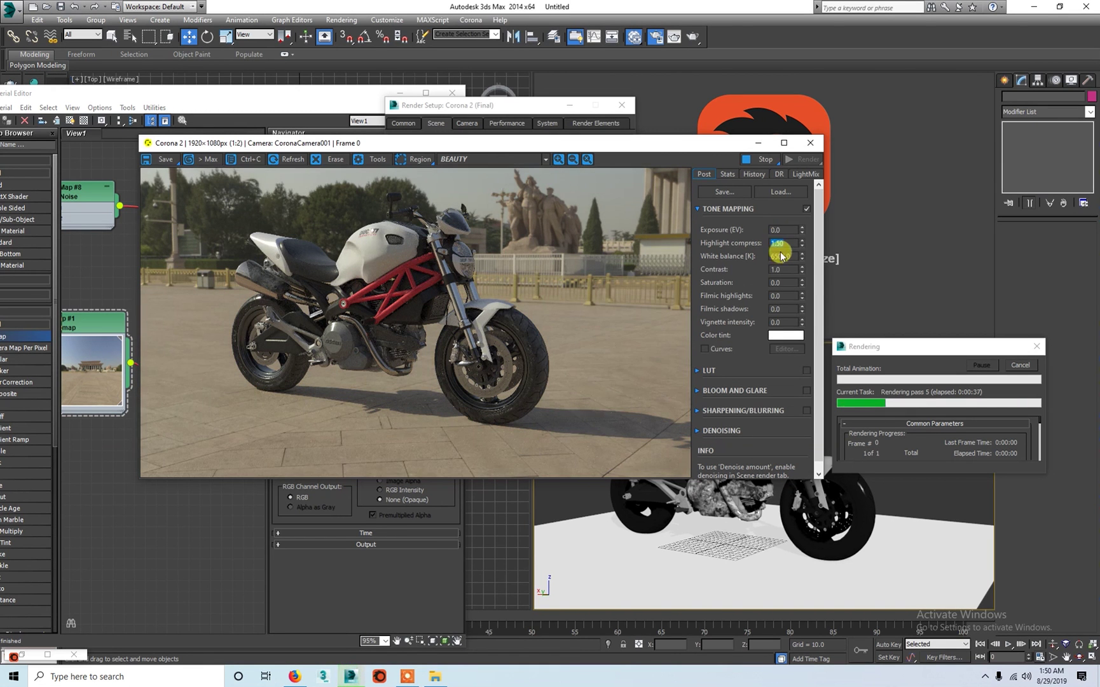
# Set Filmic shadows to 1.0 and nudge Exposure up to 0.012.
pyautogui.click(778, 269)
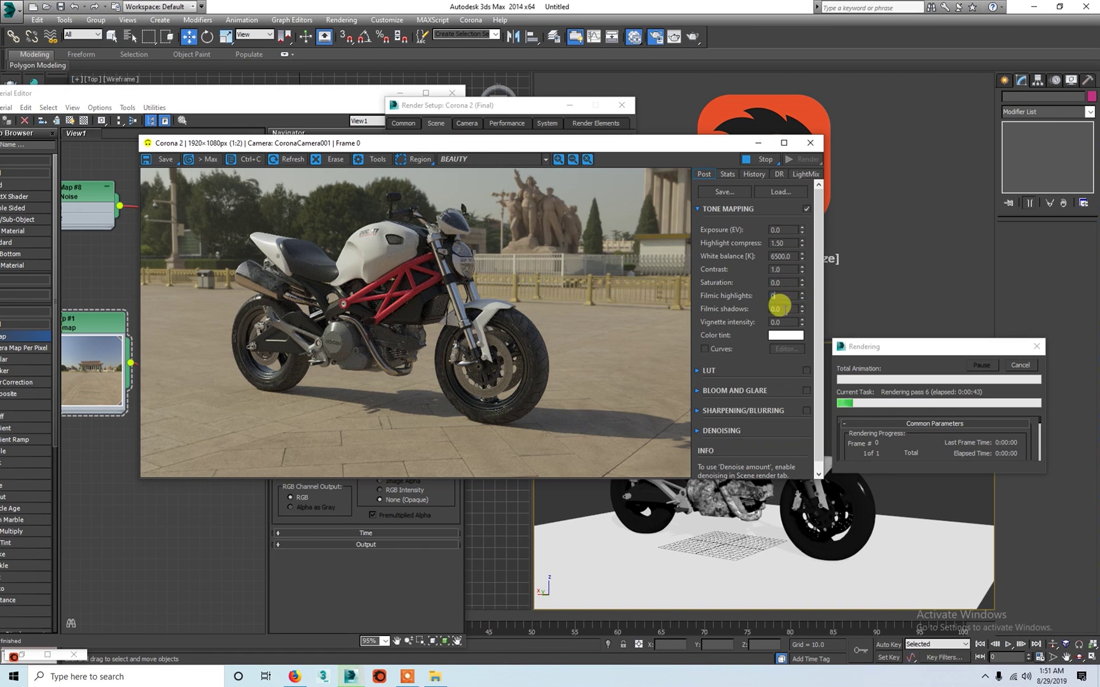
pyautogui.write('1')
pyautogui.press('Return')
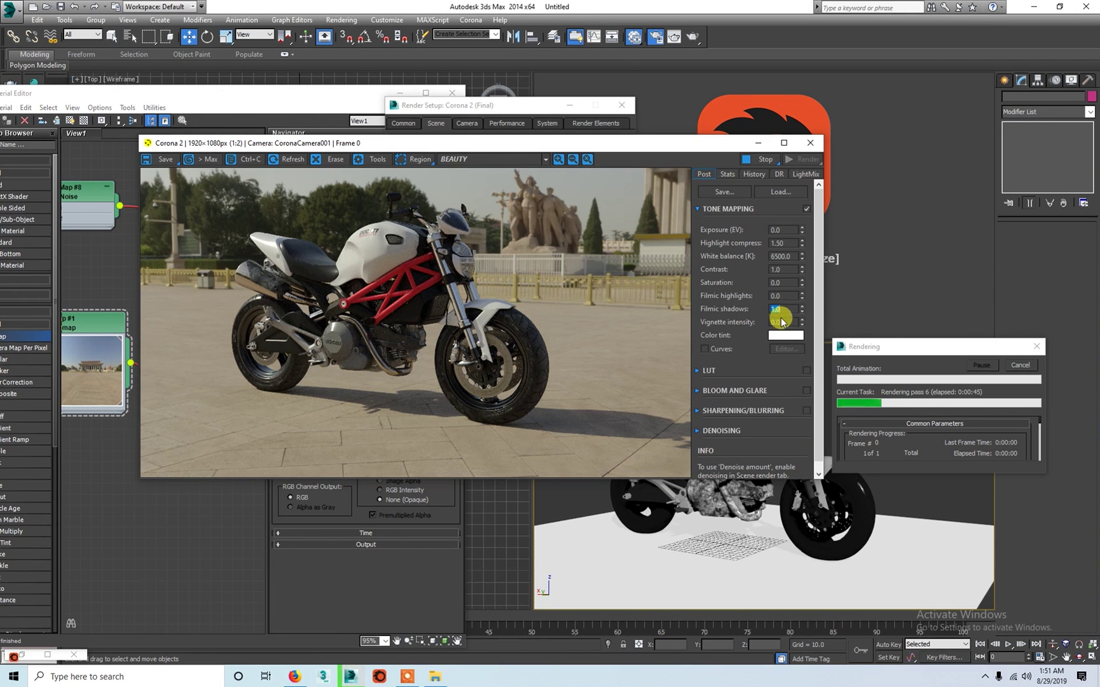
pyautogui.press('Return')
pyautogui.click(781, 308)
pyautogui.press('Return')
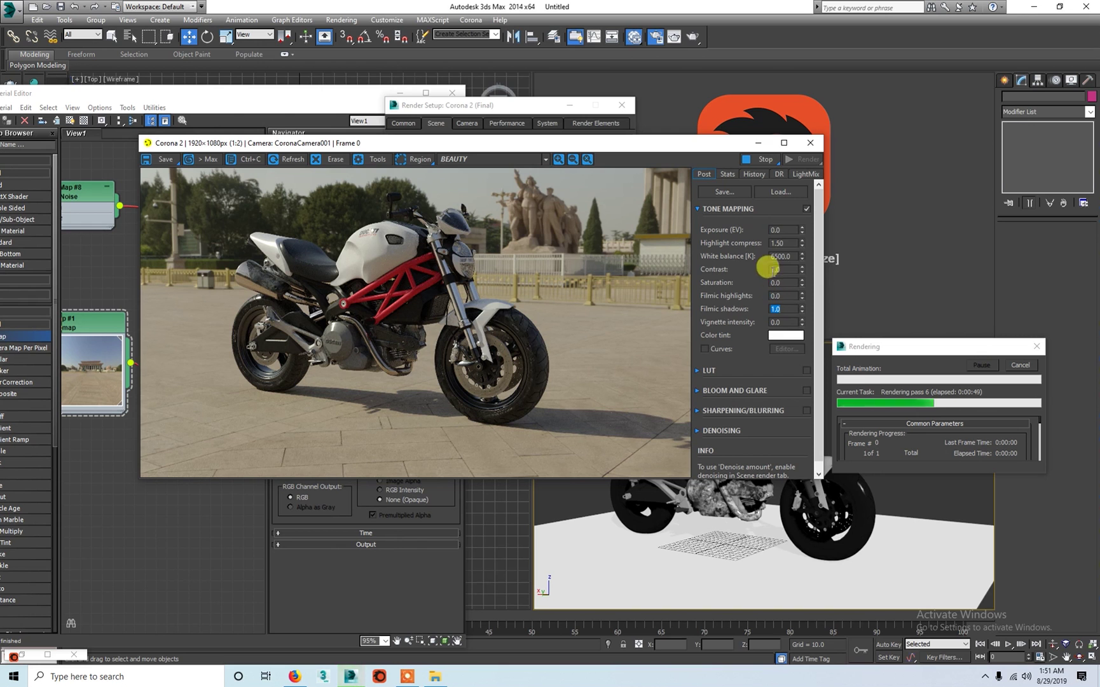
pyautogui.click(802, 227)
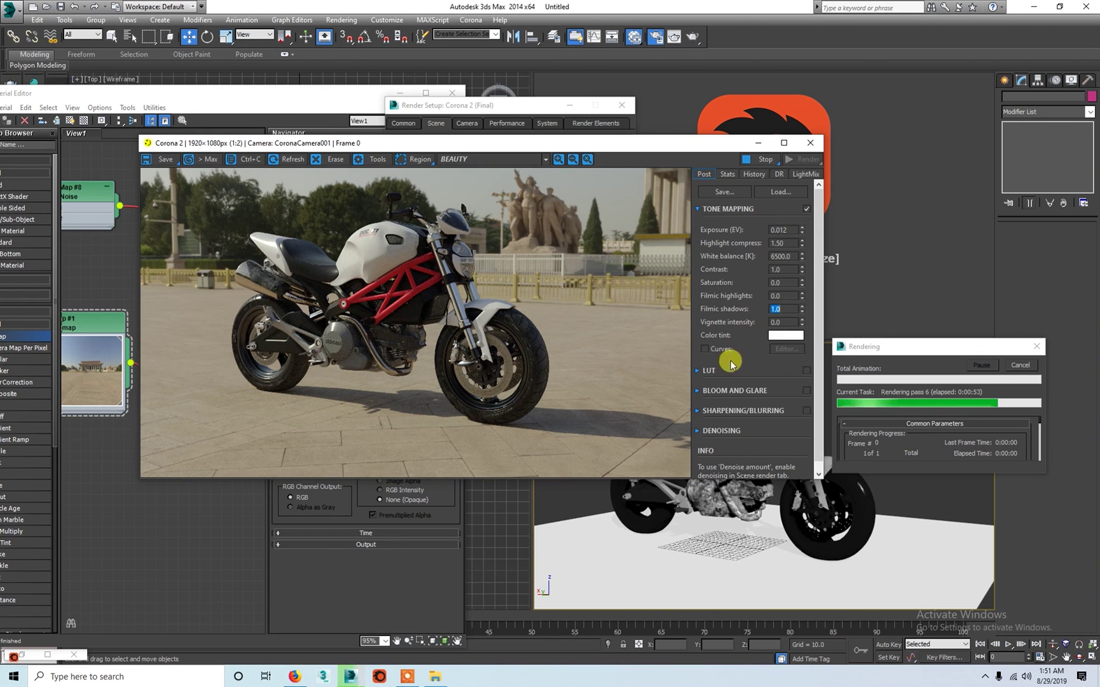
# Turn on LUT colour grading and preview presets, applying one from the list's end.
pyautogui.click(711, 371)
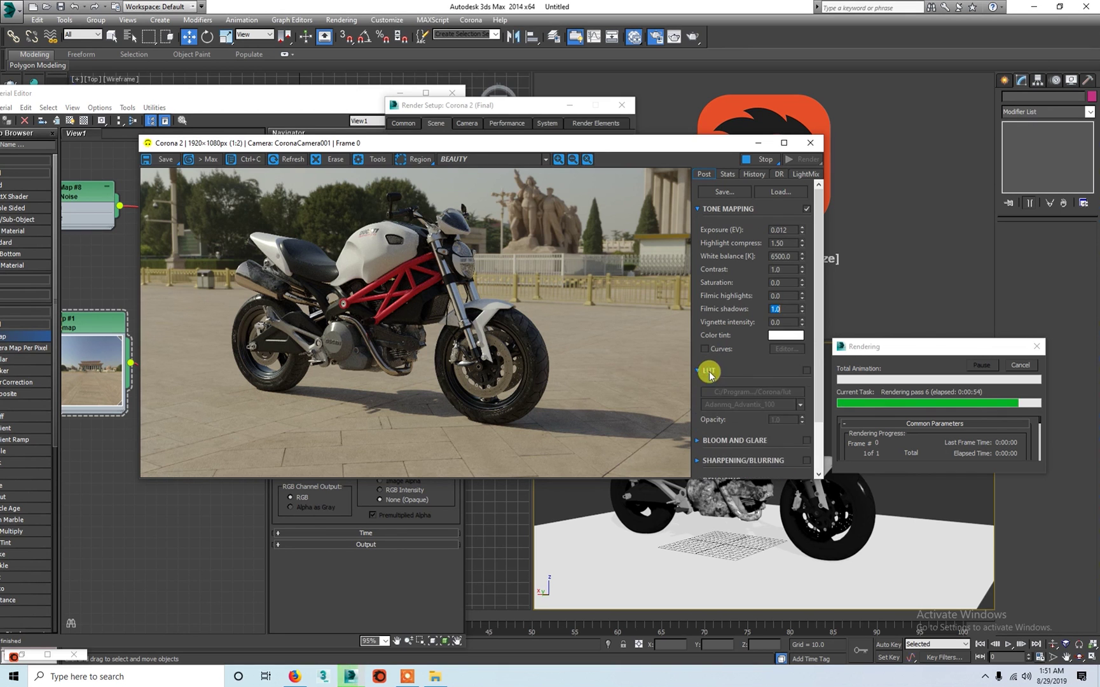
pyautogui.click(806, 374)
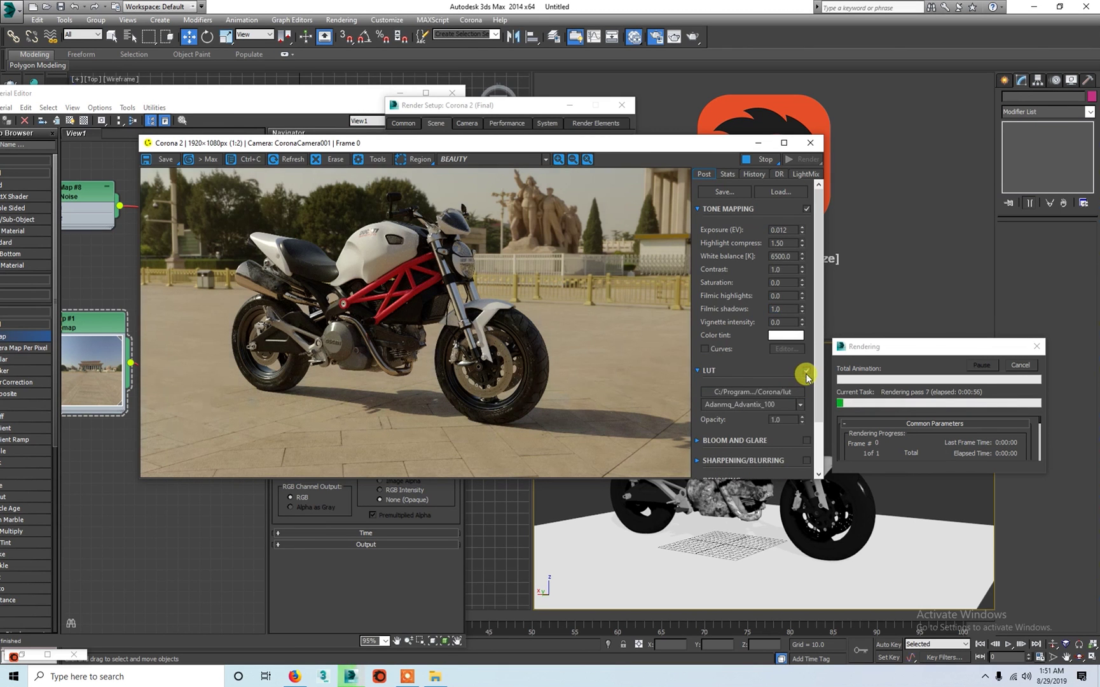
pyautogui.click(796, 404)
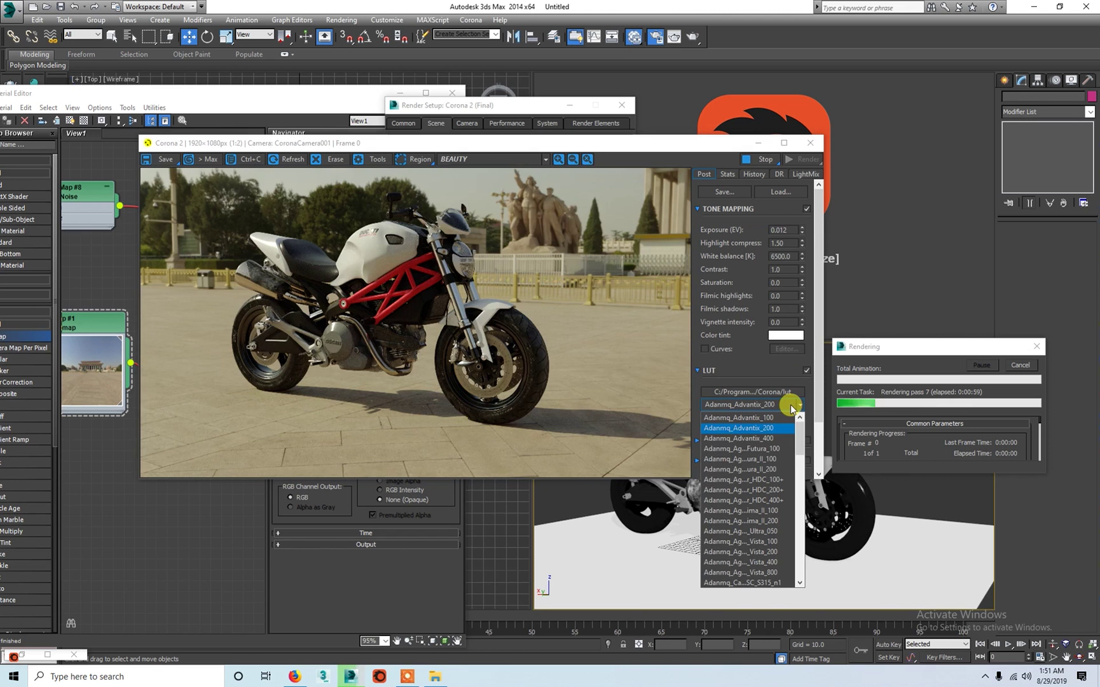
pyautogui.press('Down')
pyautogui.press('Down')
pyautogui.press('Down')
pyautogui.press('Down')
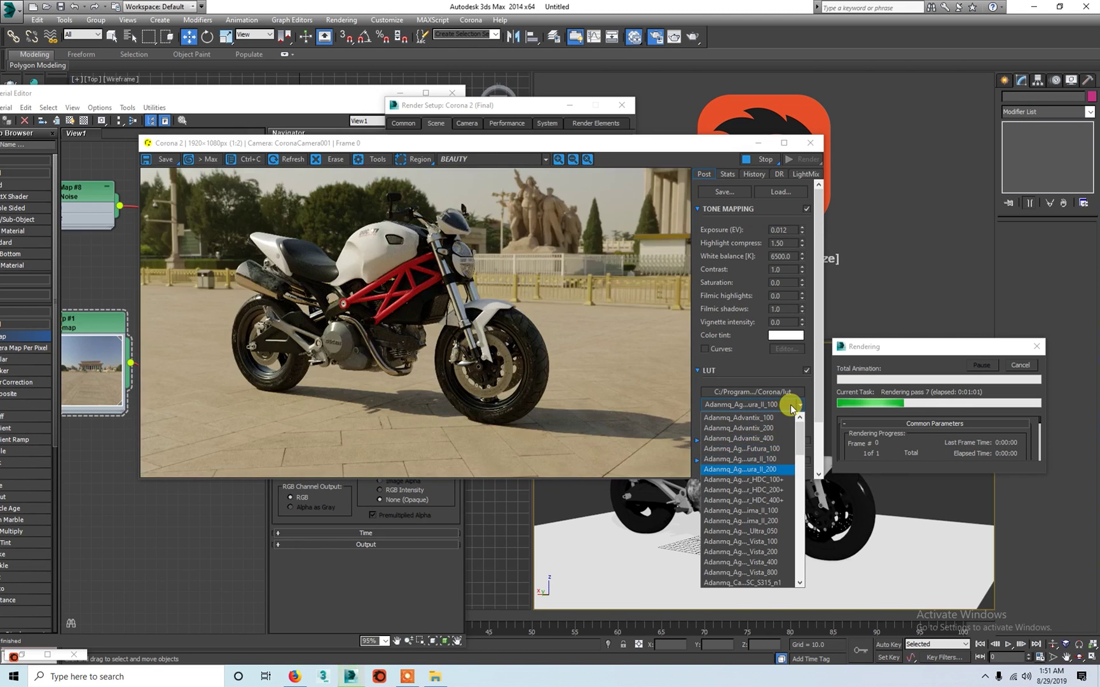
pyautogui.press('Down')
pyautogui.press('Down')
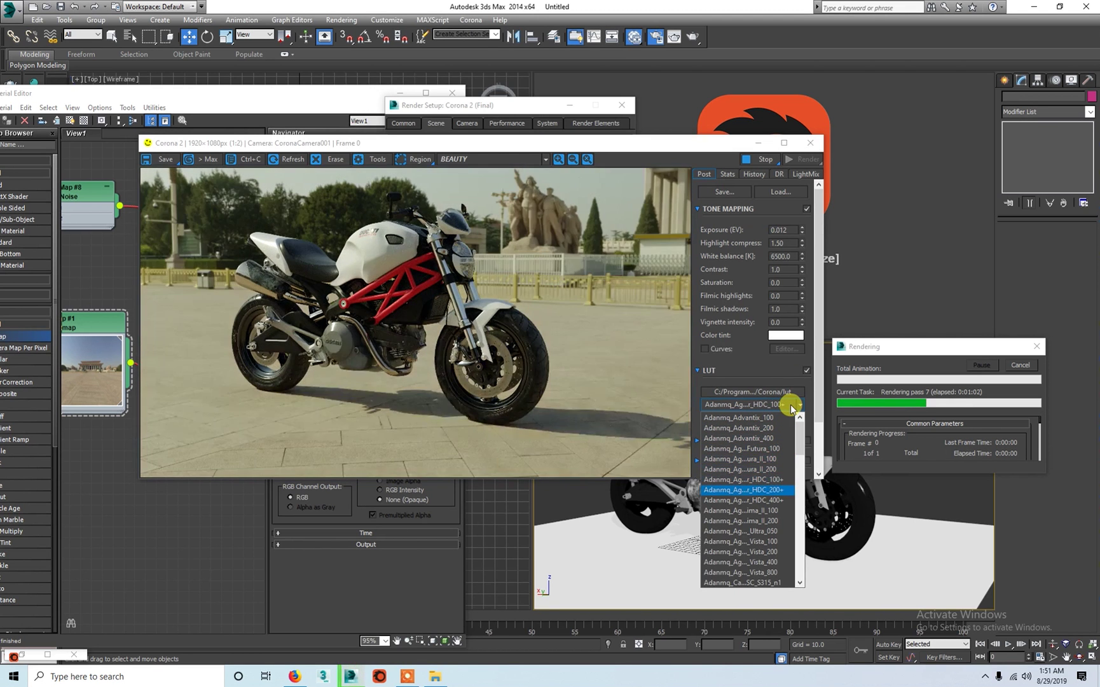
pyautogui.press('Down')
pyautogui.press('Down')
pyautogui.press('Down')
pyautogui.press('Down')
pyautogui.press('Down')
pyautogui.press('Down')
pyautogui.press('Down')
pyautogui.press('Down')
pyautogui.press('Down')
pyautogui.press('Down')
pyautogui.press('Down')
pyautogui.press('Up')
pyautogui.press('Up')
pyautogui.press('Up')
pyautogui.press('Up')
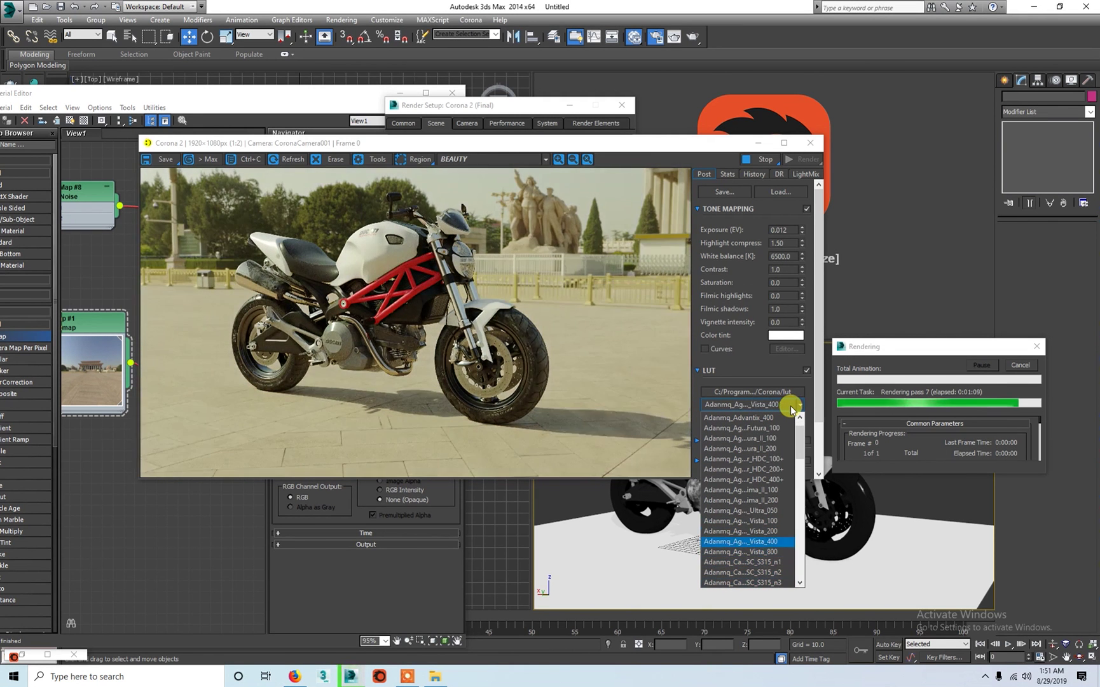
pyautogui.press('Up')
pyautogui.press('Up')
pyautogui.press('Up')
pyautogui.press('Up')
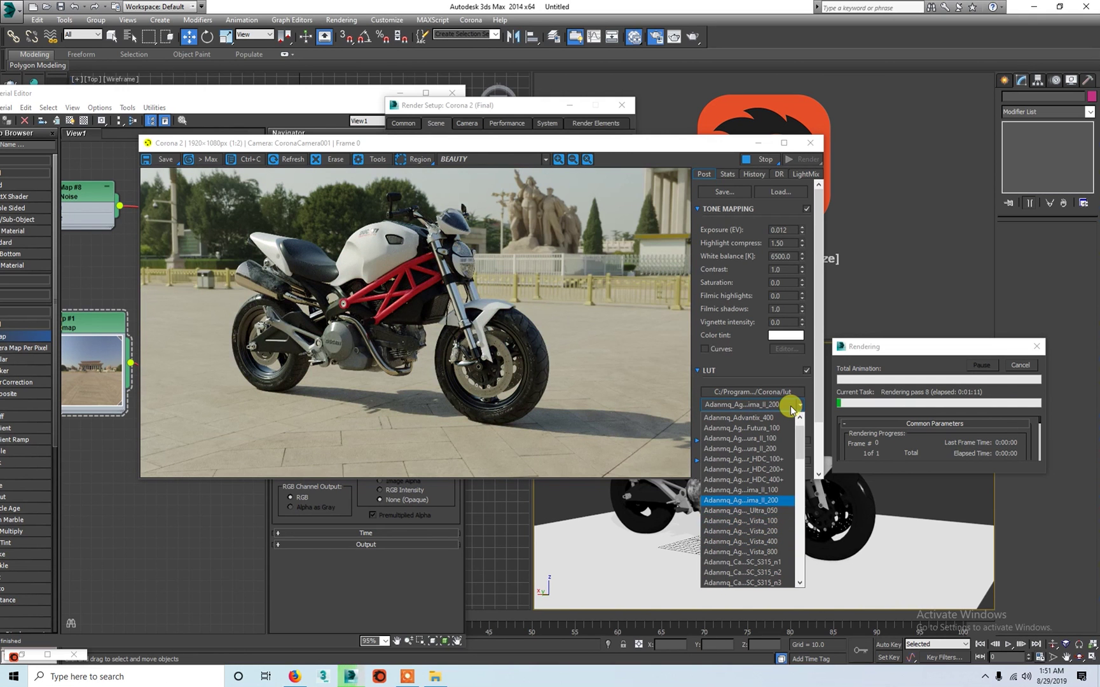
pyautogui.moveTo(800, 453); pyautogui.dragTo(799, 584)
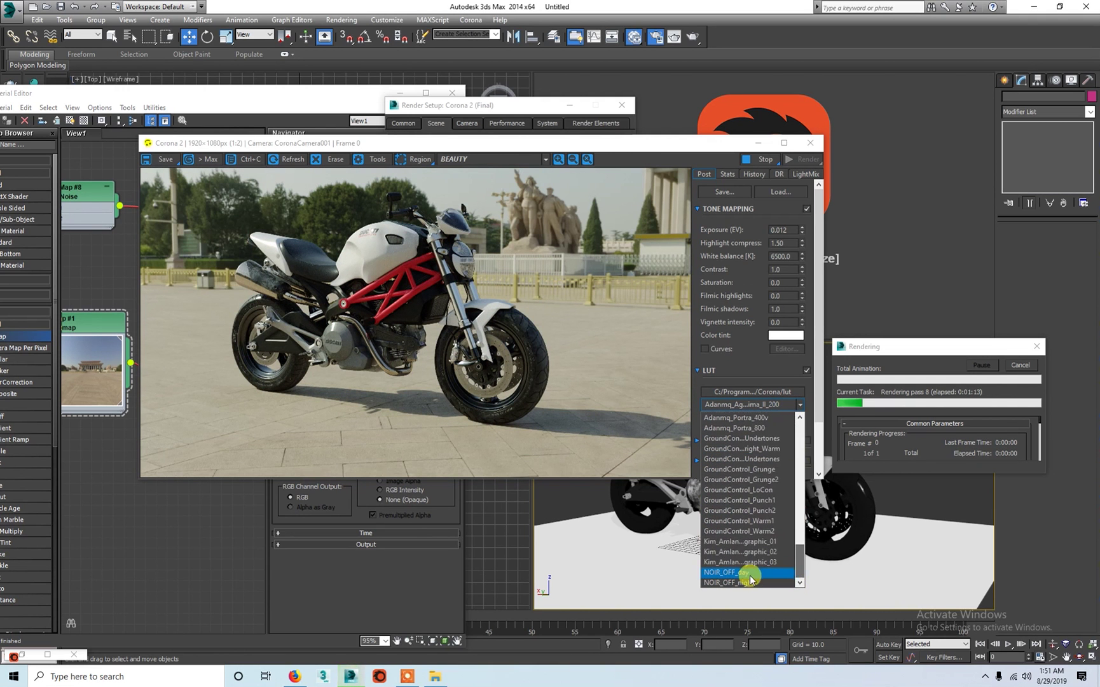
pyautogui.click(754, 541)
# Try the Adanmq_Advantix_100 LUT and then other Adanmq presets.
pyautogui.click(800, 405)
pyautogui.press('Up')
pyautogui.press('Up')
pyautogui.press('Up')
pyautogui.press('Up')
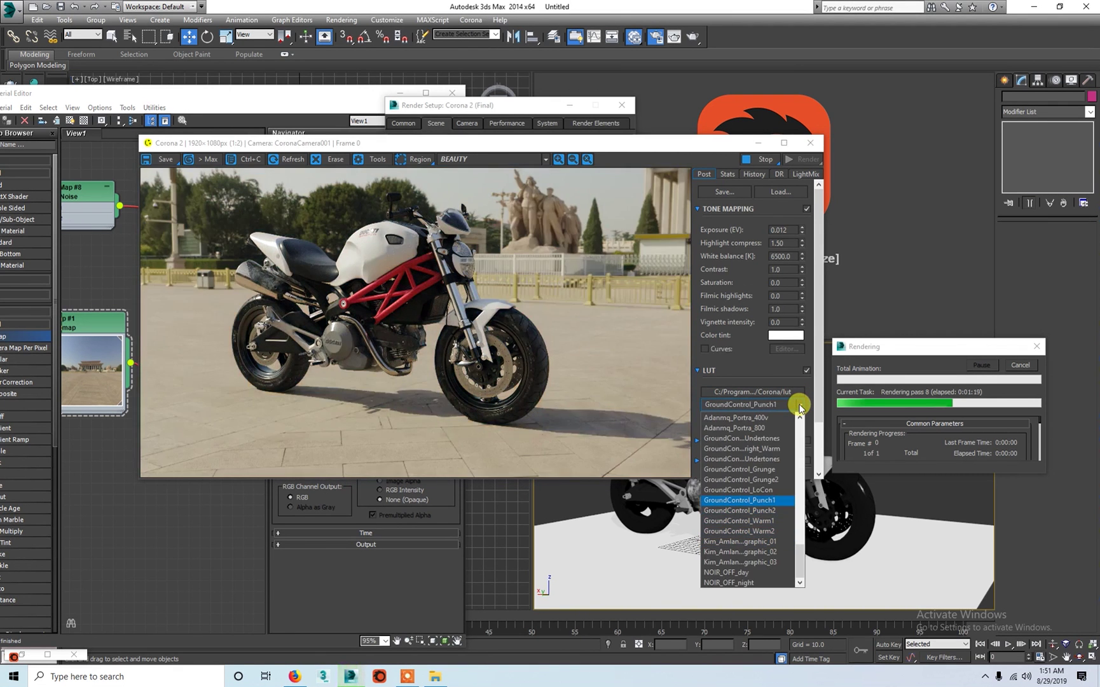
pyautogui.press('Up')
pyautogui.moveTo(800, 553); pyautogui.dragTo(799, 413)
pyautogui.click(771, 418)
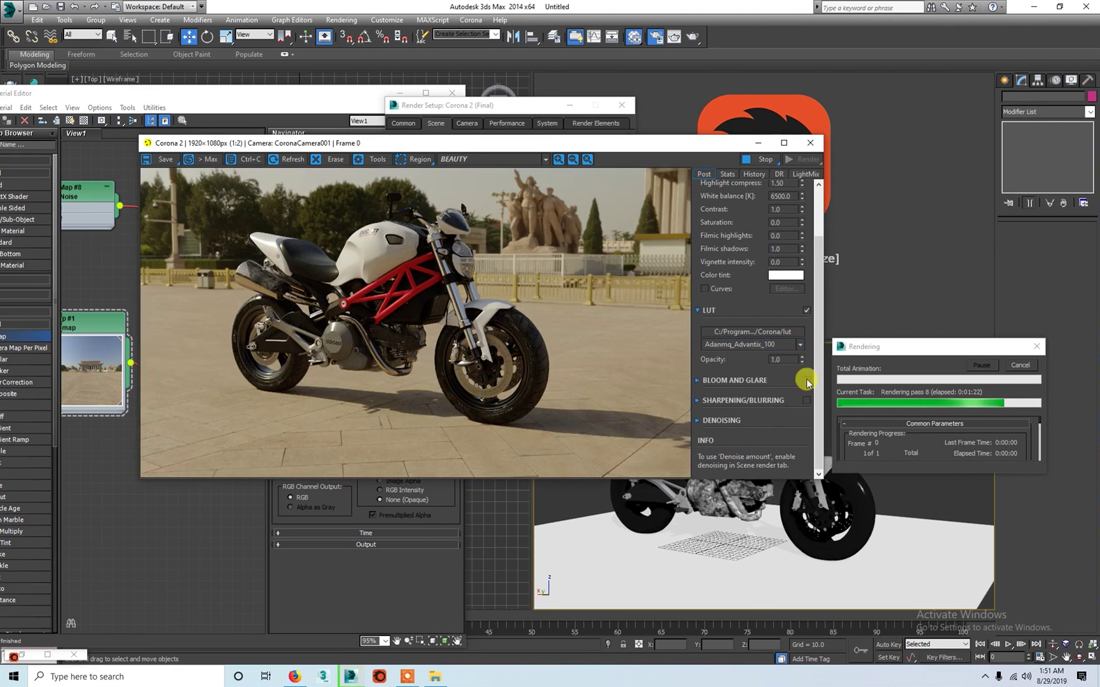
pyautogui.click(799, 345)
pyautogui.press('Down')
pyautogui.press('Down')
pyautogui.press('Down')
pyautogui.press('Down')
pyautogui.press('Down')
pyautogui.press('Down')
pyautogui.press('Down')
pyautogui.press('Down')
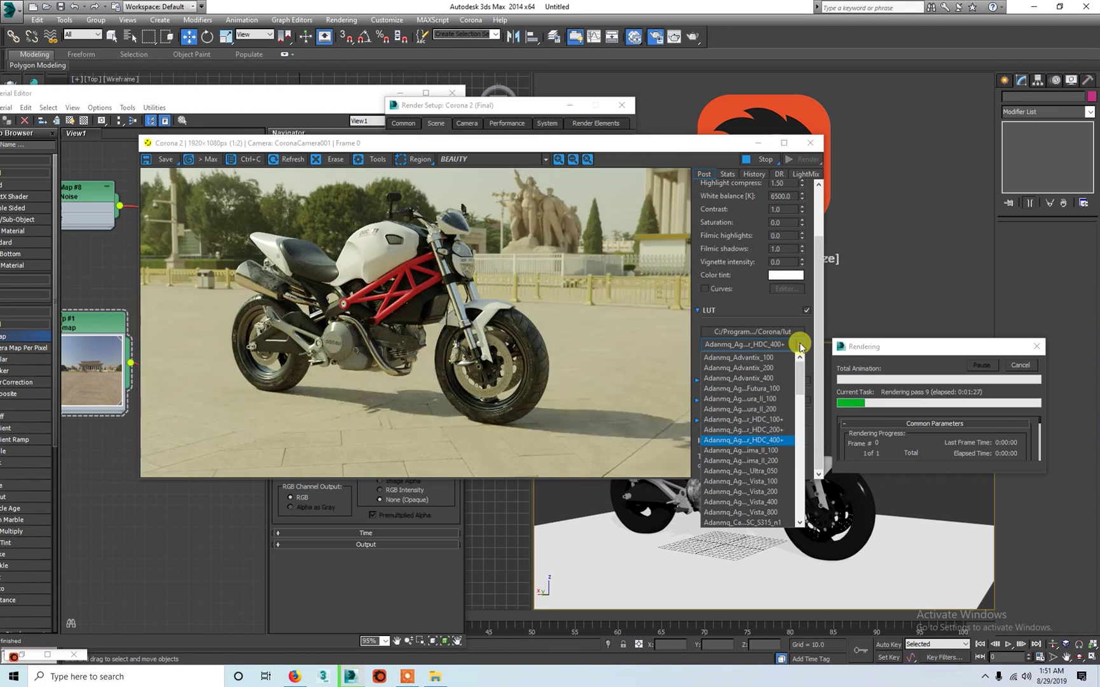
pyautogui.press('Down')
pyautogui.press('Down')
pyautogui.press('Down')
pyautogui.press('Down')
pyautogui.press('Down')
pyautogui.press('Down')
pyautogui.press('Down')
pyautogui.press('Down')
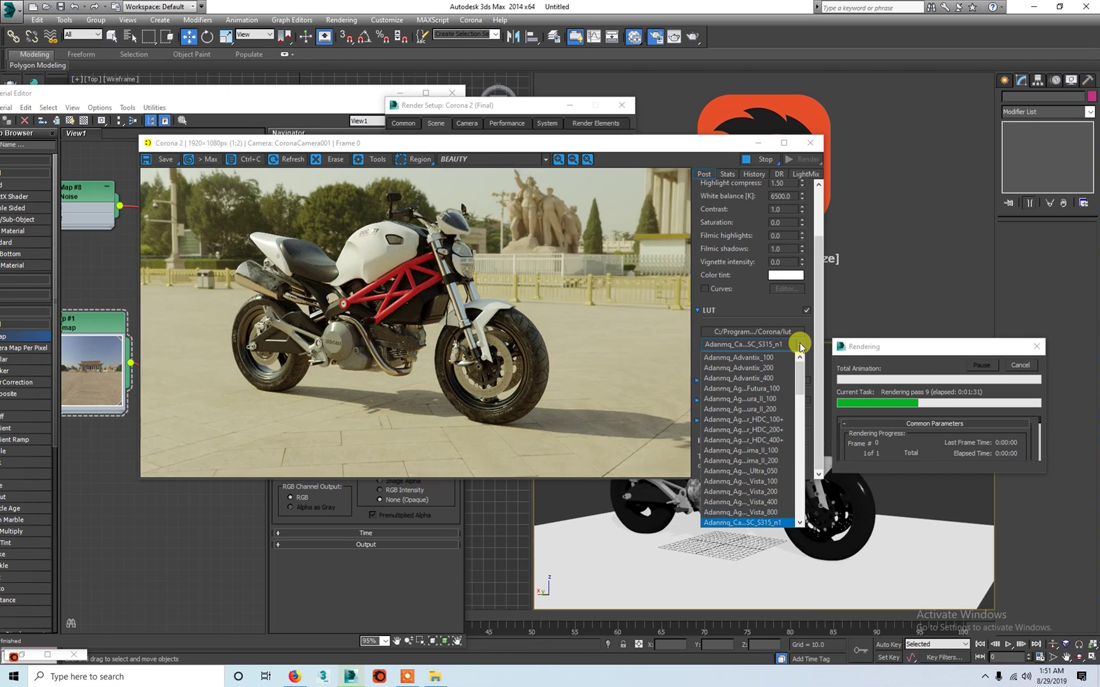
pyautogui.press('Down')
pyautogui.press('Up')
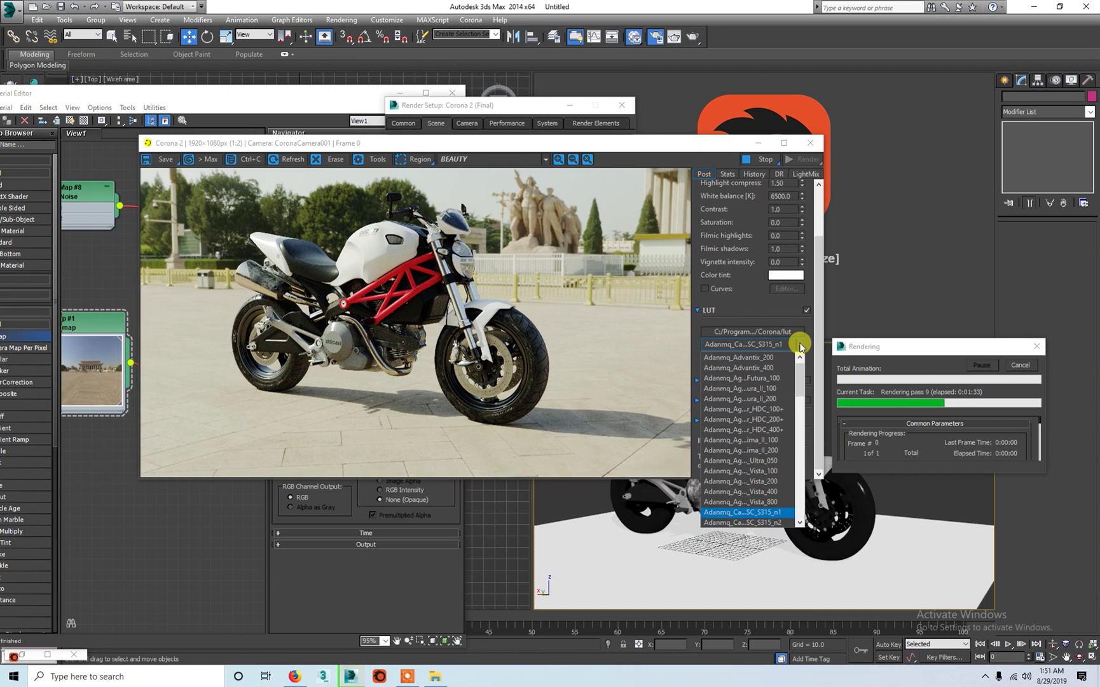
pyautogui.click(753, 511)
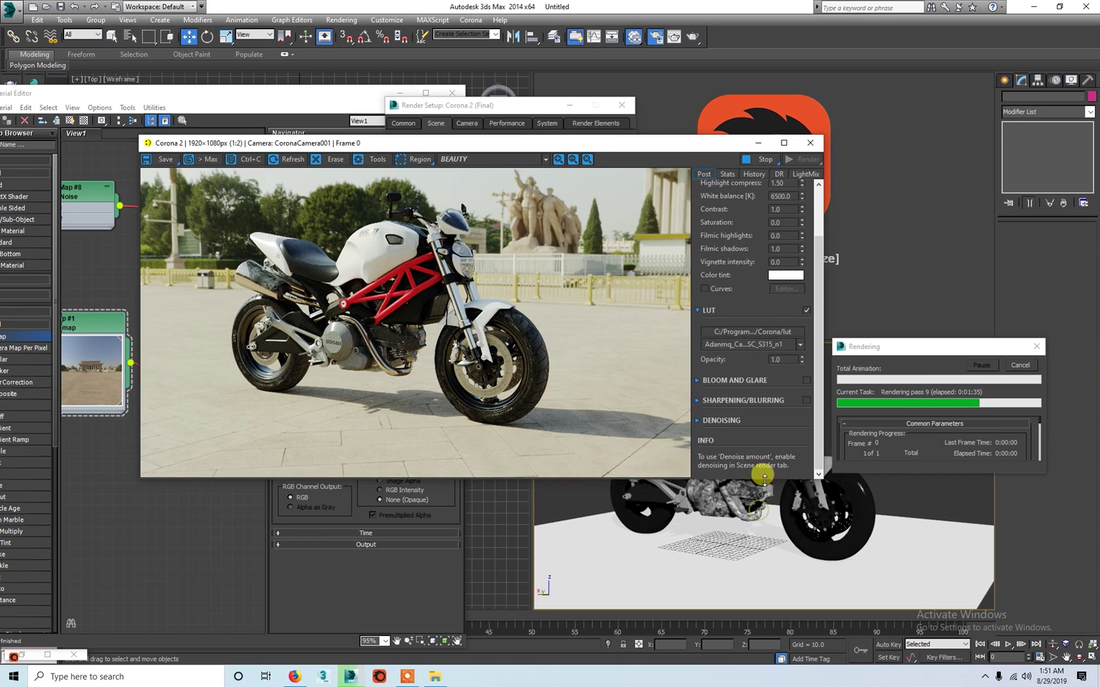
# Lower the LUT opacity to 0.492 and preview further presets down the list.
pyautogui.write('2')
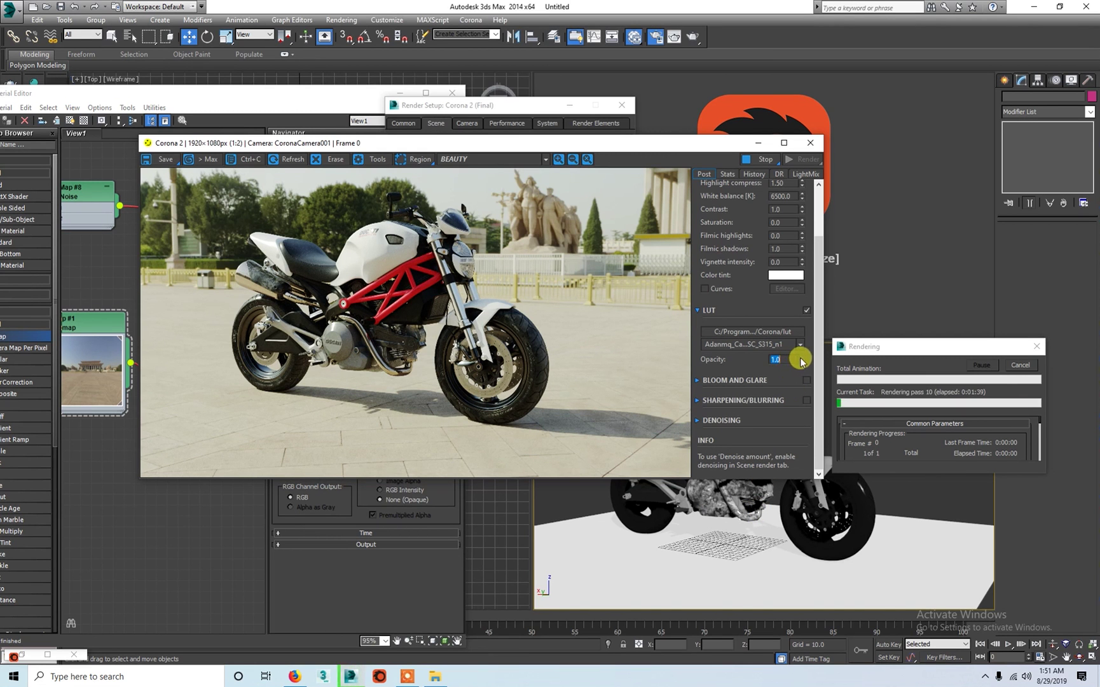
pyautogui.moveTo(802, 360); pyautogui.dragTo(795, 533)
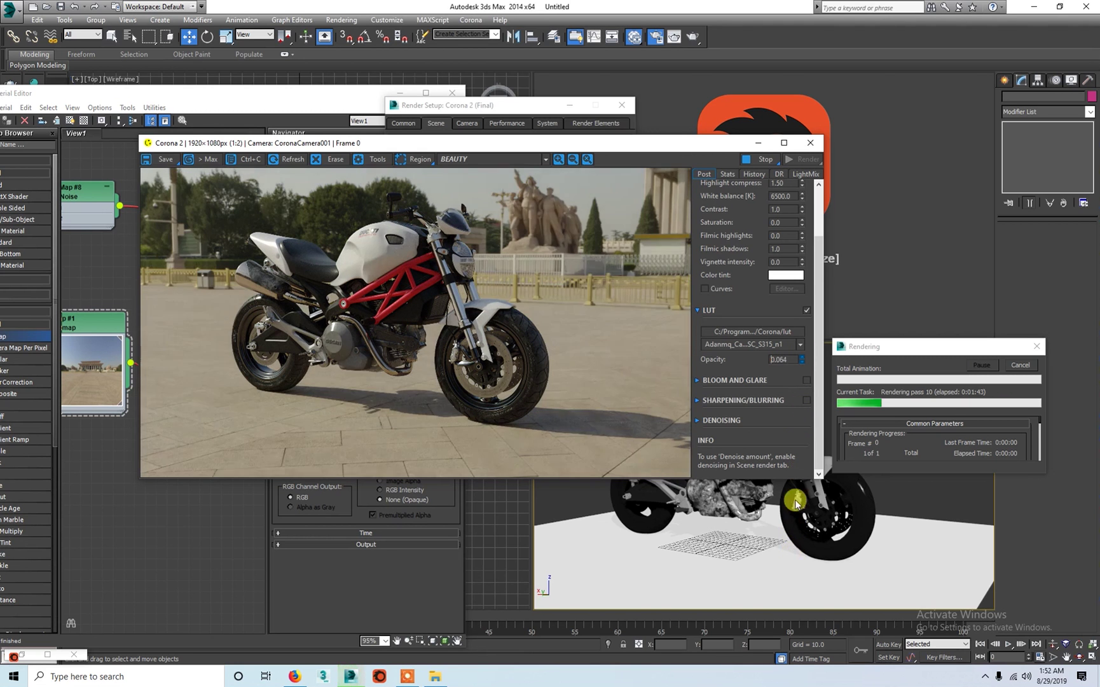
pyautogui.click(799, 344)
pyautogui.press('Down')
pyautogui.press('Down')
pyautogui.press('Down')
pyautogui.press('Down')
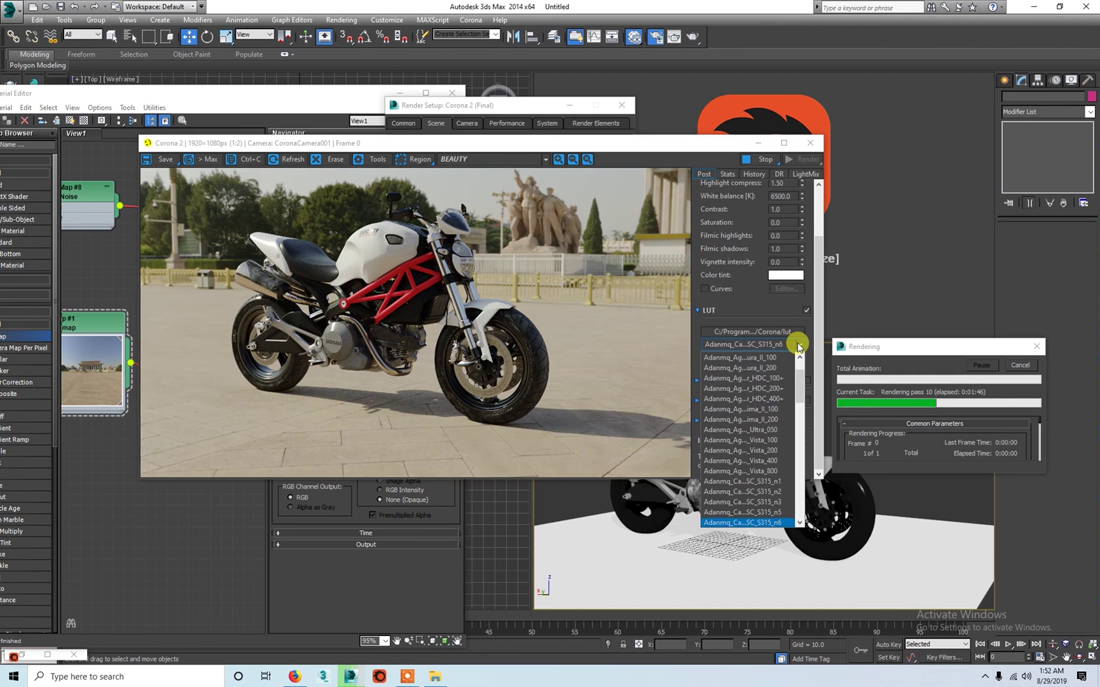
pyautogui.press('Down')
pyautogui.press('Down')
pyautogui.press('Down')
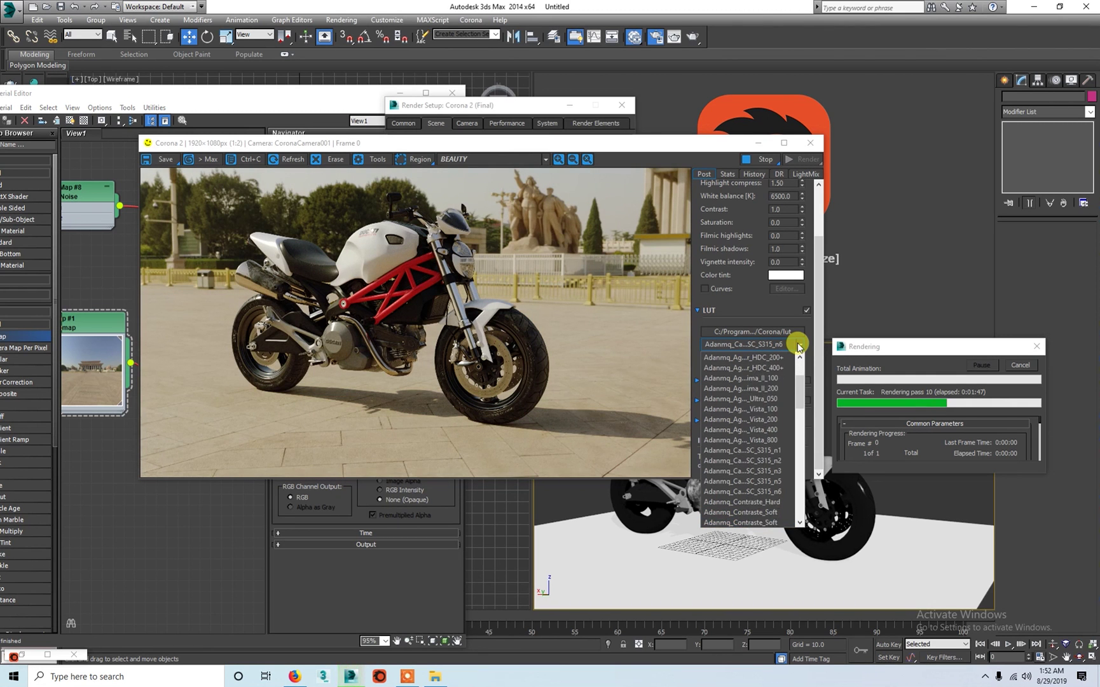
pyautogui.press('Down')
pyautogui.press('Down')
pyautogui.press('Down')
pyautogui.press('Down')
pyautogui.press('Down')
pyautogui.press('Down')
pyautogui.moveTo(800, 433); pyautogui.dragTo(798, 369)
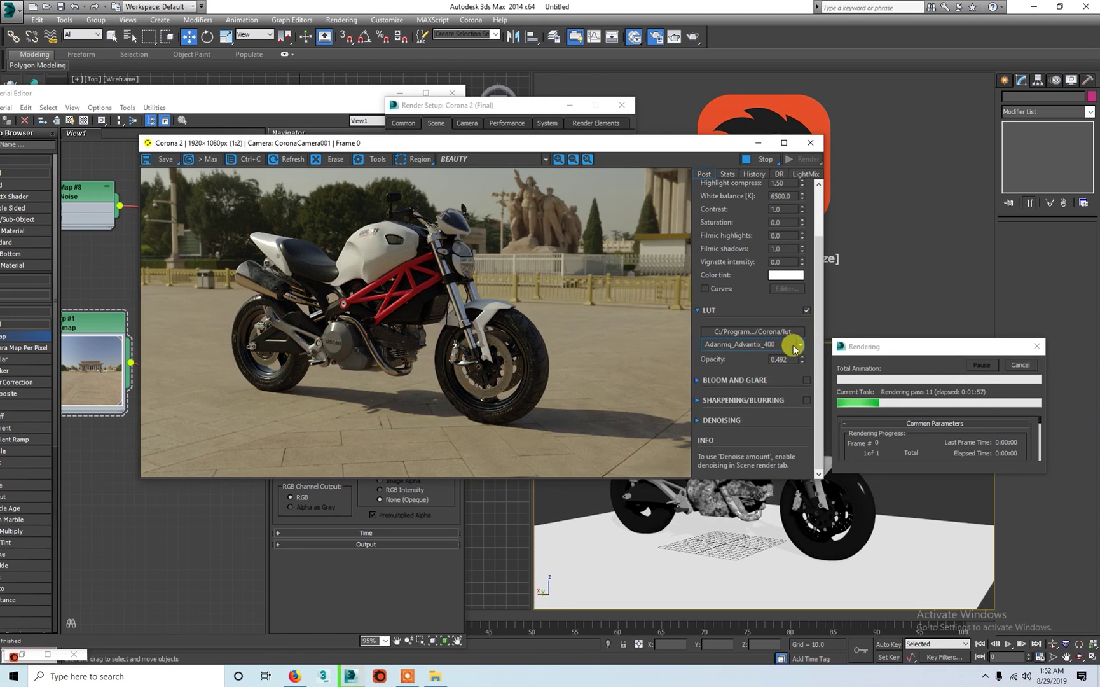
# Settle on the Adanmq ima_II_200 LUT preset.
pyautogui.click(801, 347)
pyautogui.press('Down')
pyautogui.press('Down')
pyautogui.press('Down')
pyautogui.press('Down')
pyautogui.press('Down')
pyautogui.press('Down')
pyautogui.press('Down')
pyautogui.press('Down')
pyautogui.press('Down')
pyautogui.press('Up')
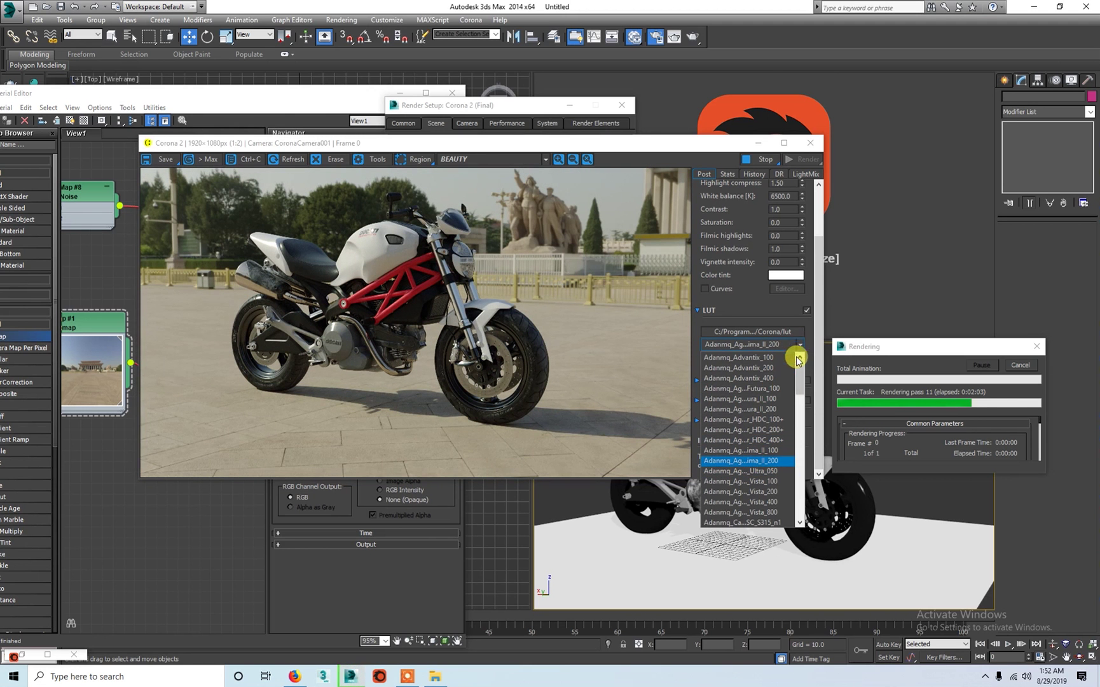
pyautogui.click(754, 458)
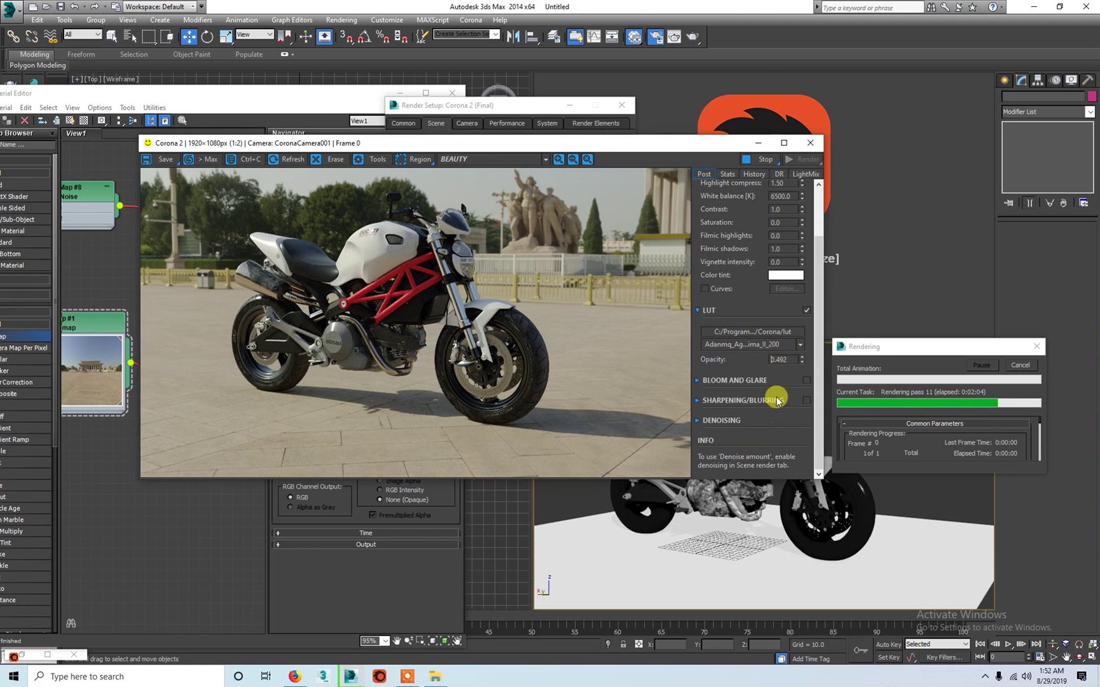
# Expand Bloom and Glare and enable it while panning over the frame and engine.
pyautogui.click(701, 381)
pyautogui.scroll(-1, 798, 381)
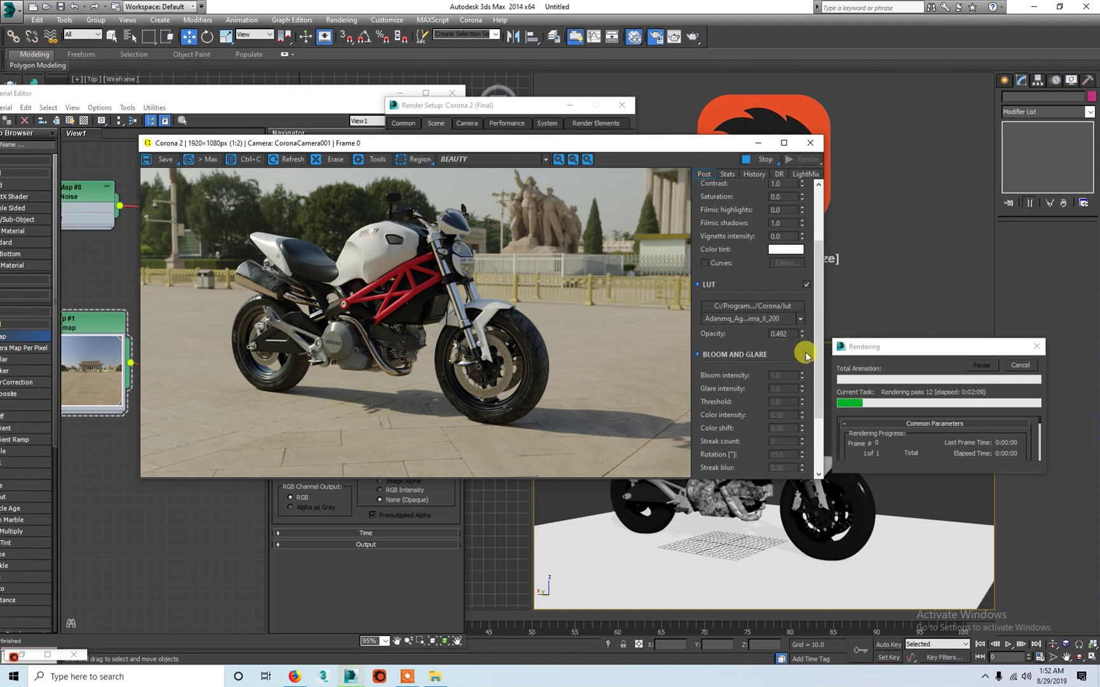
pyautogui.scroll(2, 370, 235)
pyautogui.moveTo(390, 260)
pyautogui.mouseDown()
pyautogui.moveTo(380, 277)
pyautogui.moveTo(516, 344)
pyautogui.moveTo(373, 285)
pyautogui.moveTo(517, 311)
pyautogui.mouseUp()
pyautogui.scroll(-1, 516, 312)
pyautogui.moveTo(450, 304)
pyautogui.mouseDown()
pyautogui.moveTo(569, 344)
pyautogui.moveTo(486, 233)
pyautogui.moveTo(384, 235)
pyautogui.mouseUp()
pyautogui.scroll(1, 470, 305)
pyautogui.scroll(1, 470, 306)
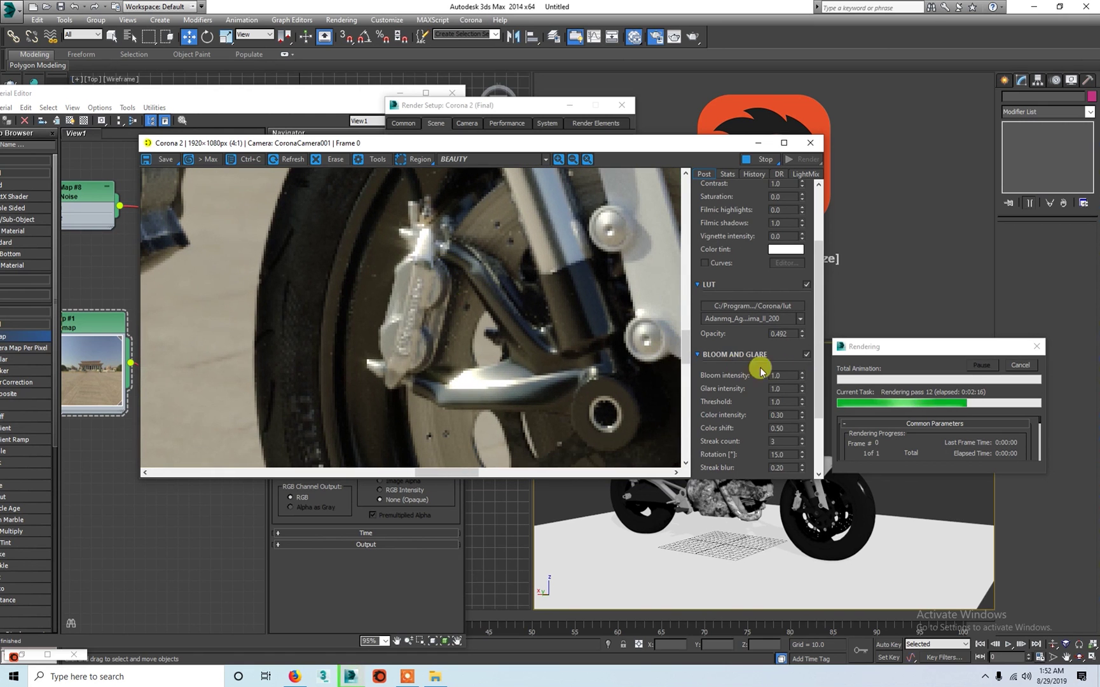
pyautogui.click(805, 354)
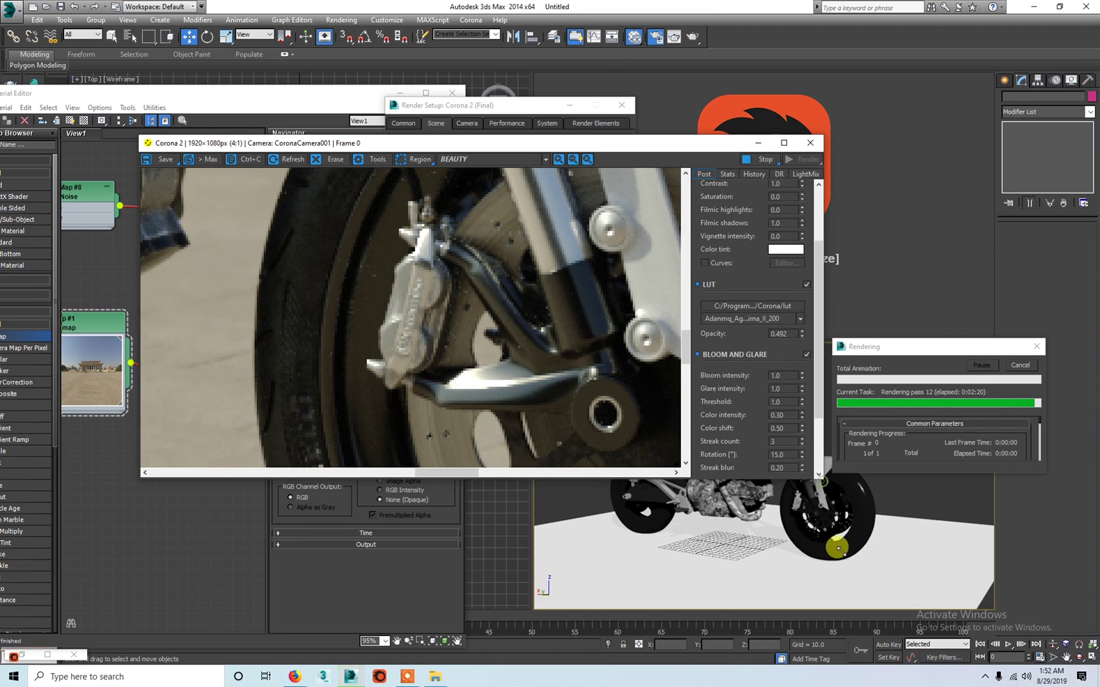
# Enlarge the frame buffer and toggle bloom and glare on the front brake caliper close-up.
pyautogui.moveTo(823, 476); pyautogui.dragTo(844, 555)
pyautogui.moveTo(573, 344); pyautogui.dragTo(530, 405)
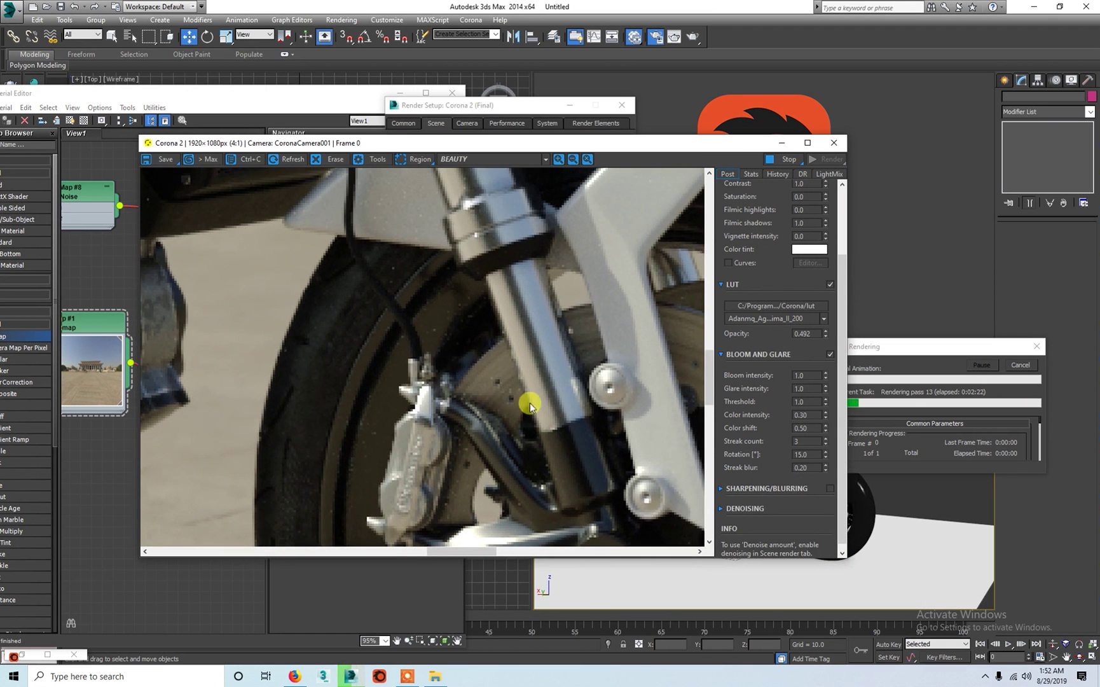
pyautogui.scroll(-1, 525, 286)
pyautogui.scroll(-1, 483, 381)
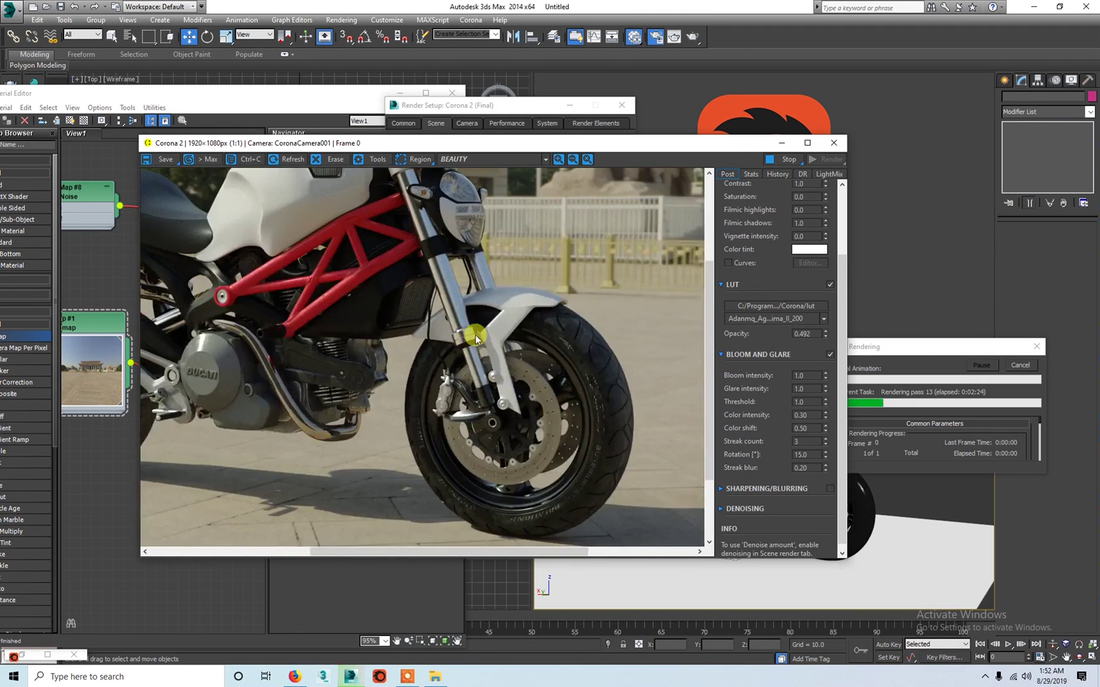
pyautogui.scroll(2, 527, 491)
pyautogui.scroll(-1, 456, 363)
pyautogui.scroll(-1, 453, 318)
pyautogui.scroll(1, 453, 318)
pyautogui.moveTo(453, 318)
pyautogui.mouseDown()
pyautogui.moveTo(466, 240)
pyautogui.moveTo(520, 302)
pyautogui.mouseUp()
pyautogui.scroll(1, 523, 385)
pyautogui.moveTo(523, 385); pyautogui.dragTo(471, 352)
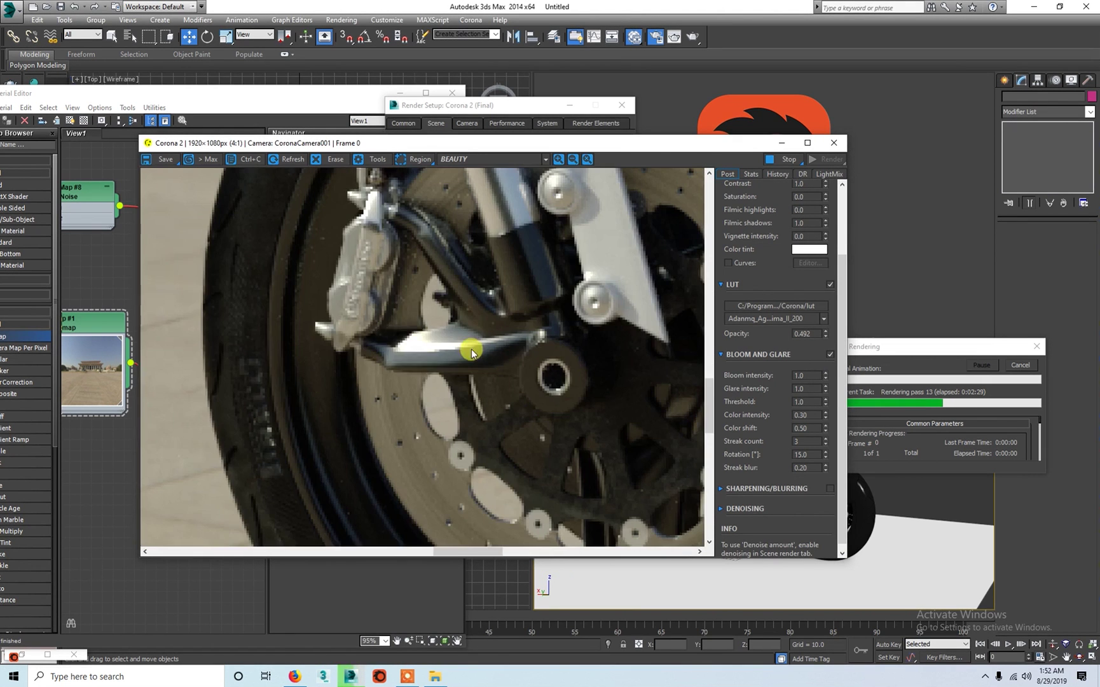
pyautogui.click(830, 354)
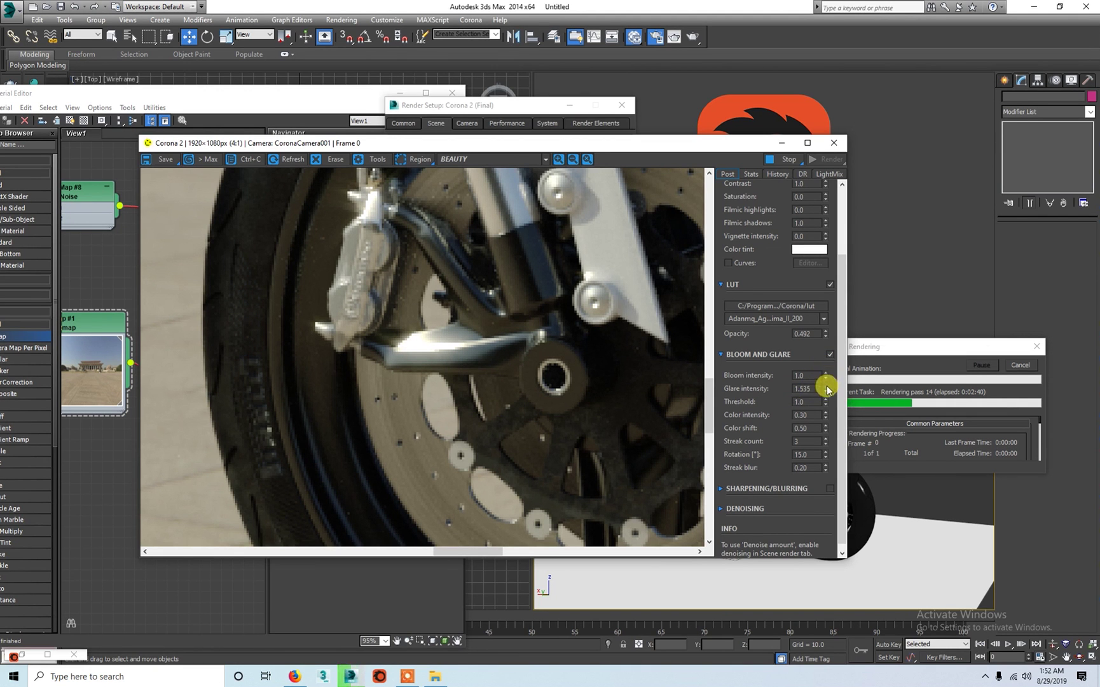
# Set Streak count to 3 and try raising Bloom intensity to about 1.394.
pyautogui.click(825, 439)
pyautogui.moveTo(827, 377); pyautogui.dragTo(826, 324)
pyautogui.scroll(-1, 447, 360)
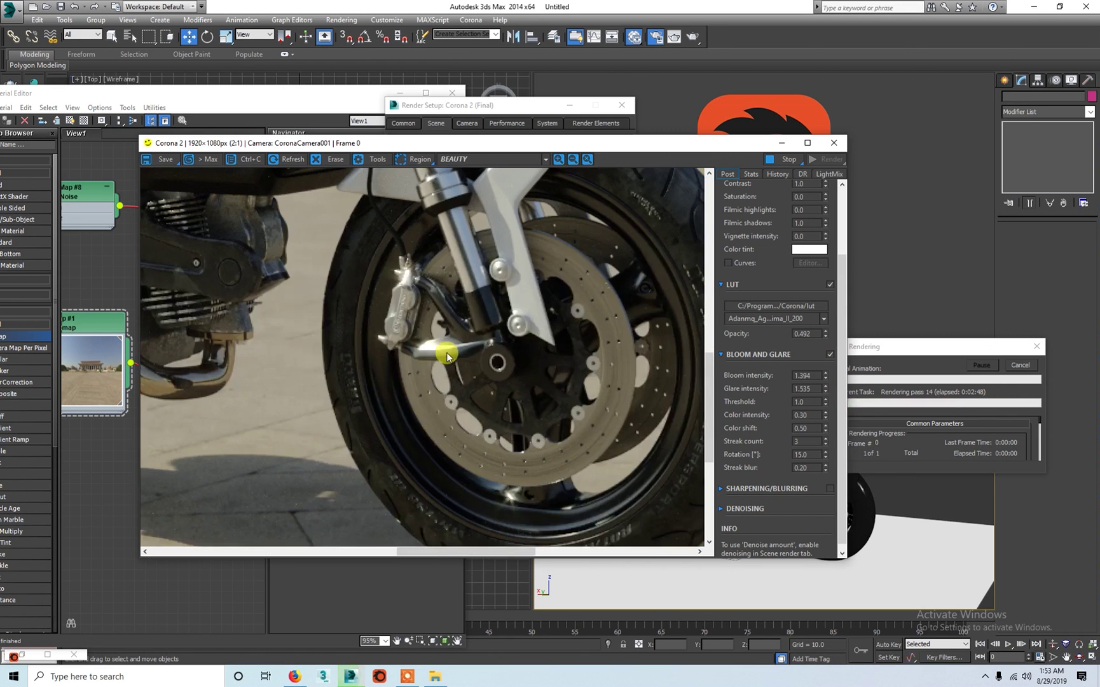
pyautogui.scroll(-1, 445, 326)
pyautogui.scroll(-1, 443, 321)
pyautogui.scroll(2, 439, 308)
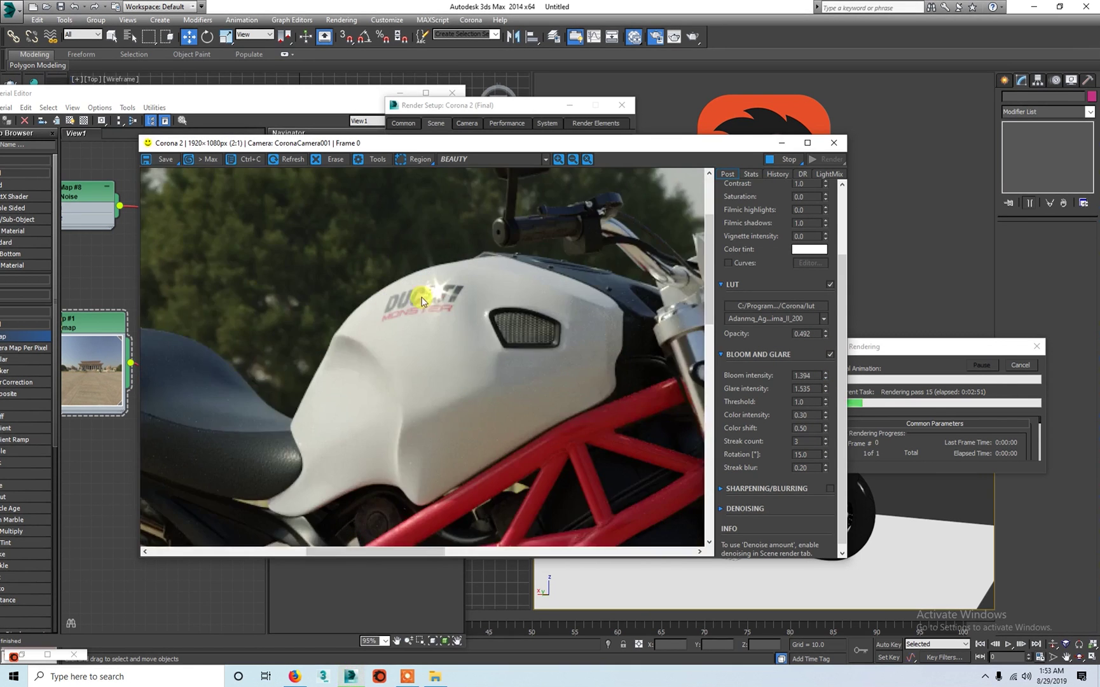
pyautogui.scroll(1, 436, 303)
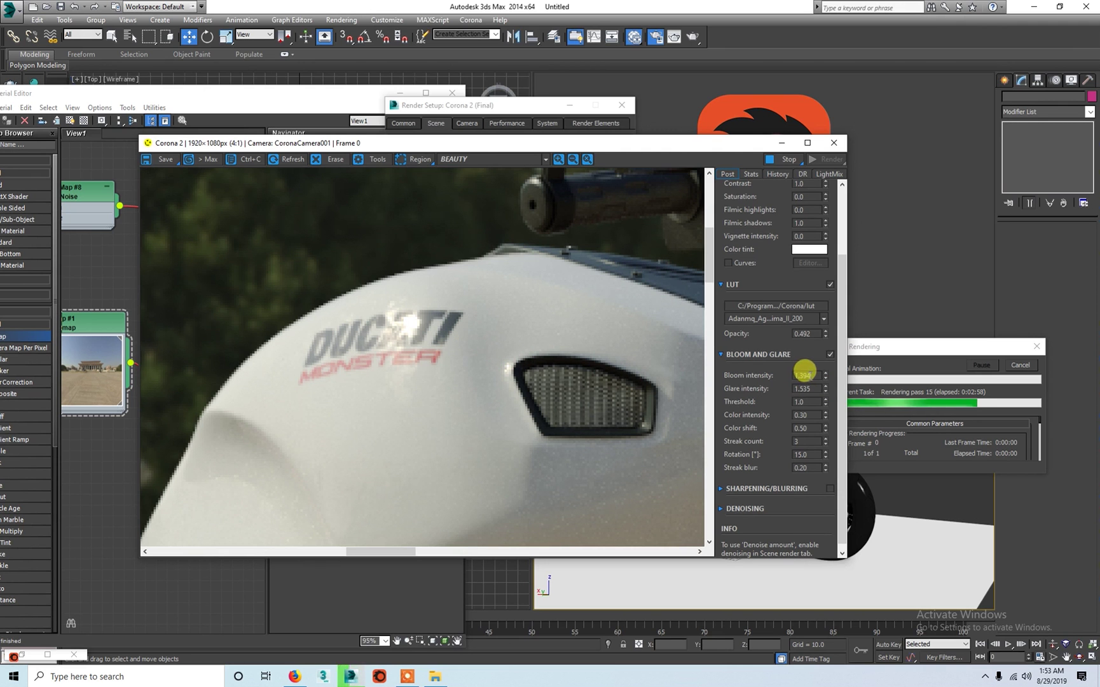
# Set both Bloom intensity and Glare intensity to 1.0.
pyautogui.write('1.0')
pyautogui.press('Return')
pyautogui.write('1.0')
pyautogui.press('Return')
# Zoom and pan around the render to inspect the bloom and glare result.
pyautogui.scroll(-1, 491, 398)
pyautogui.scroll(-1, 491, 397)
pyautogui.scroll(-1, 468, 388)
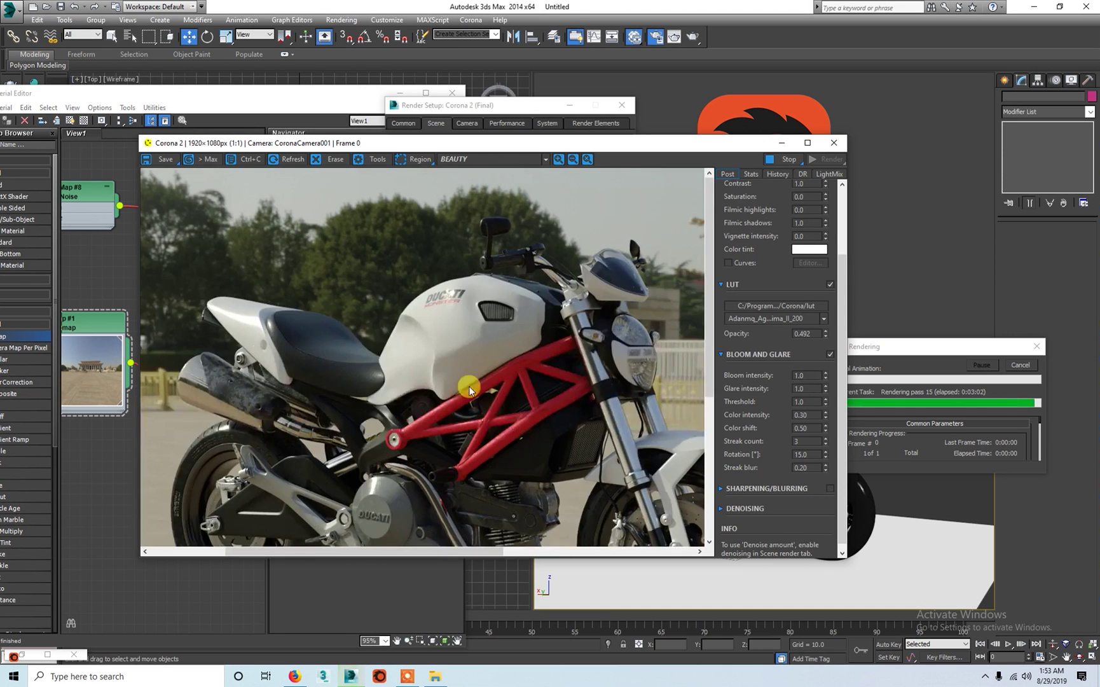
pyautogui.scroll(1, 449, 299)
pyautogui.scroll(1, 449, 304)
pyautogui.scroll(1, 520, 344)
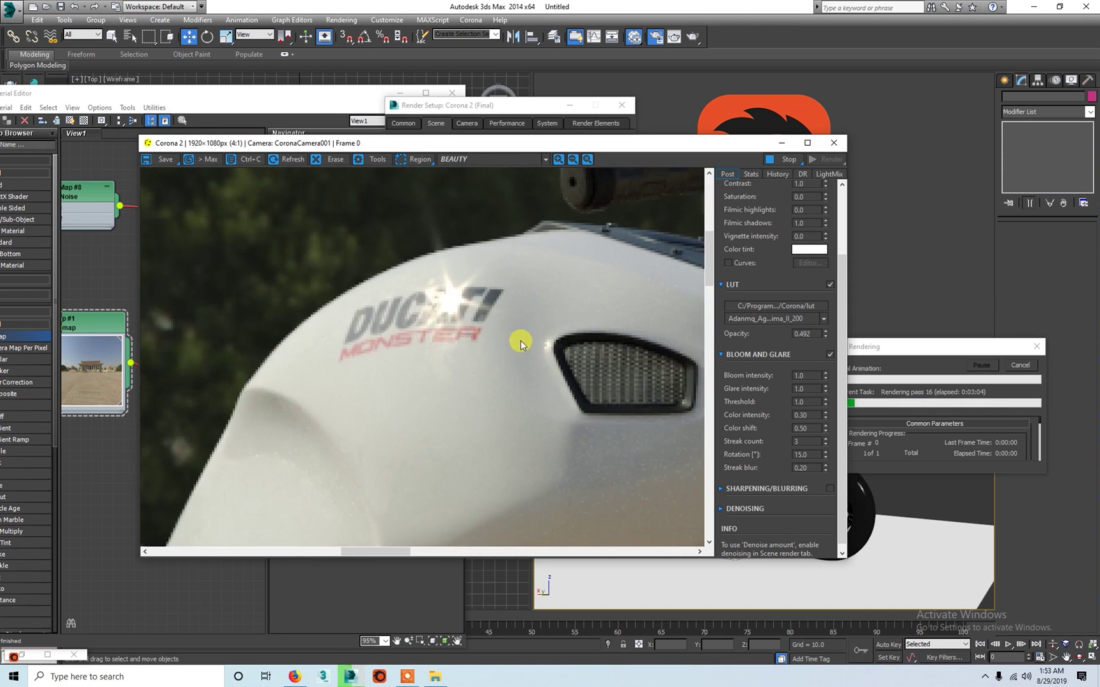
pyautogui.scroll(-1, 496, 356)
pyautogui.scroll(-1, 474, 361)
pyautogui.scroll(-1, 376, 376)
pyautogui.scroll(1, 431, 364)
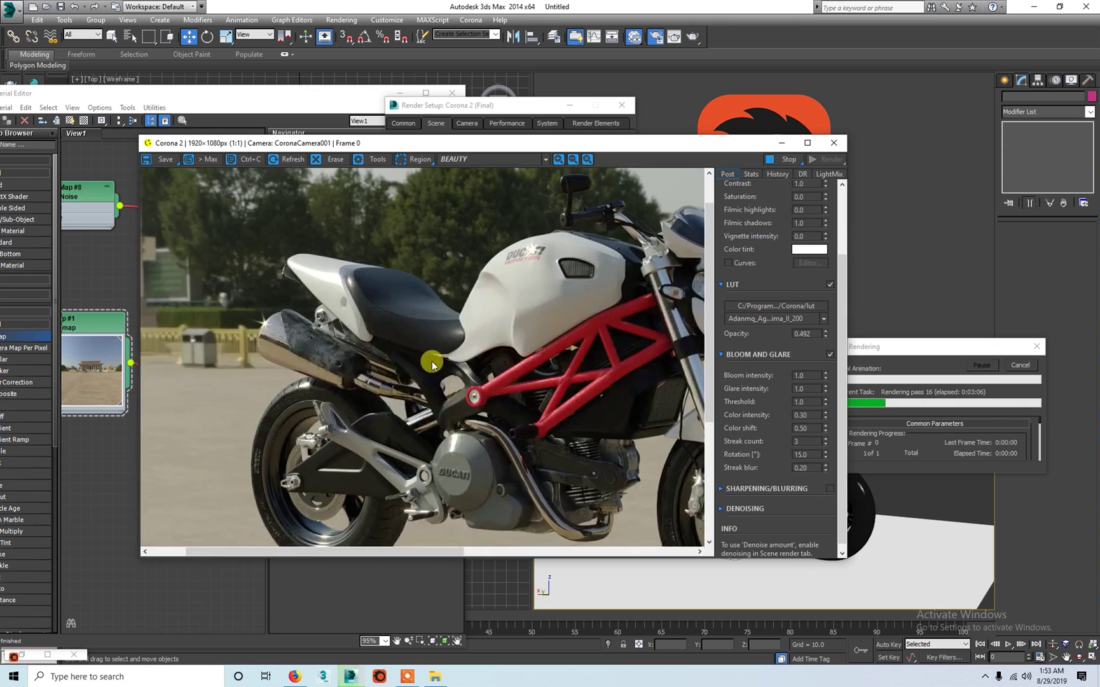
pyautogui.scroll(1, 432, 364)
pyautogui.moveTo(393, 486)
pyautogui.mouseDown()
pyautogui.moveTo(494, 459)
pyautogui.moveTo(483, 359)
pyautogui.moveTo(516, 458)
pyautogui.moveTo(467, 363)
pyautogui.moveTo(534, 435)
pyautogui.moveTo(354, 410)
pyautogui.mouseUp()
pyautogui.moveTo(520, 456); pyautogui.dragTo(556, 466)
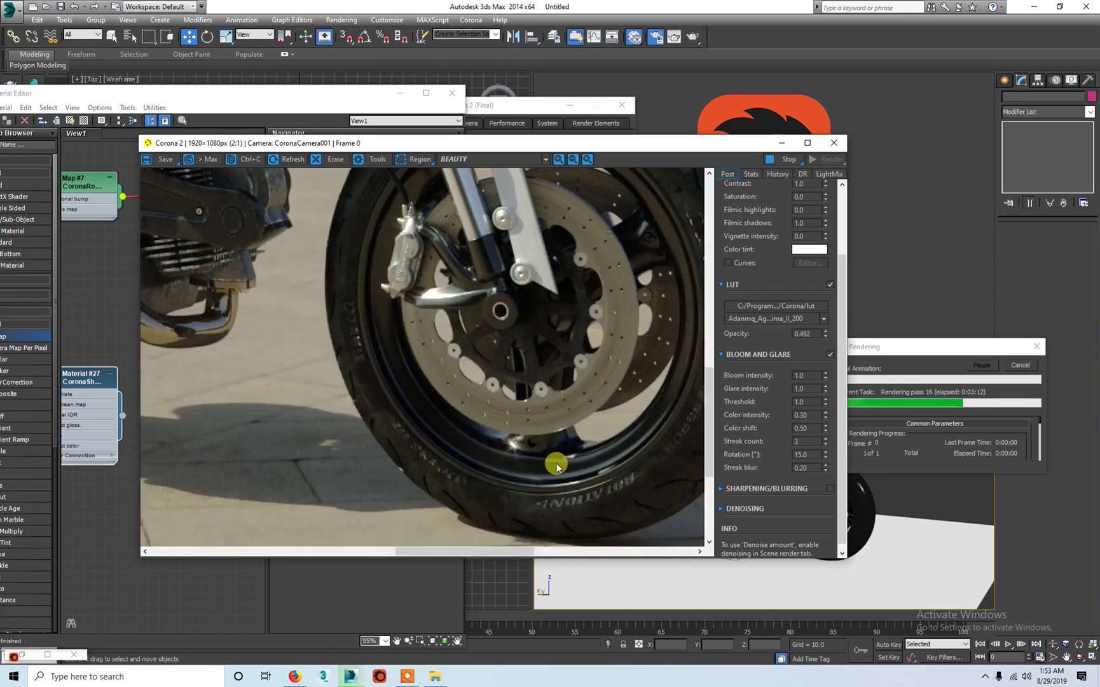
pyautogui.scroll(-2, 534, 407)
pyautogui.scroll(-1, 540, 407)
pyautogui.scroll(-1, 547, 407)
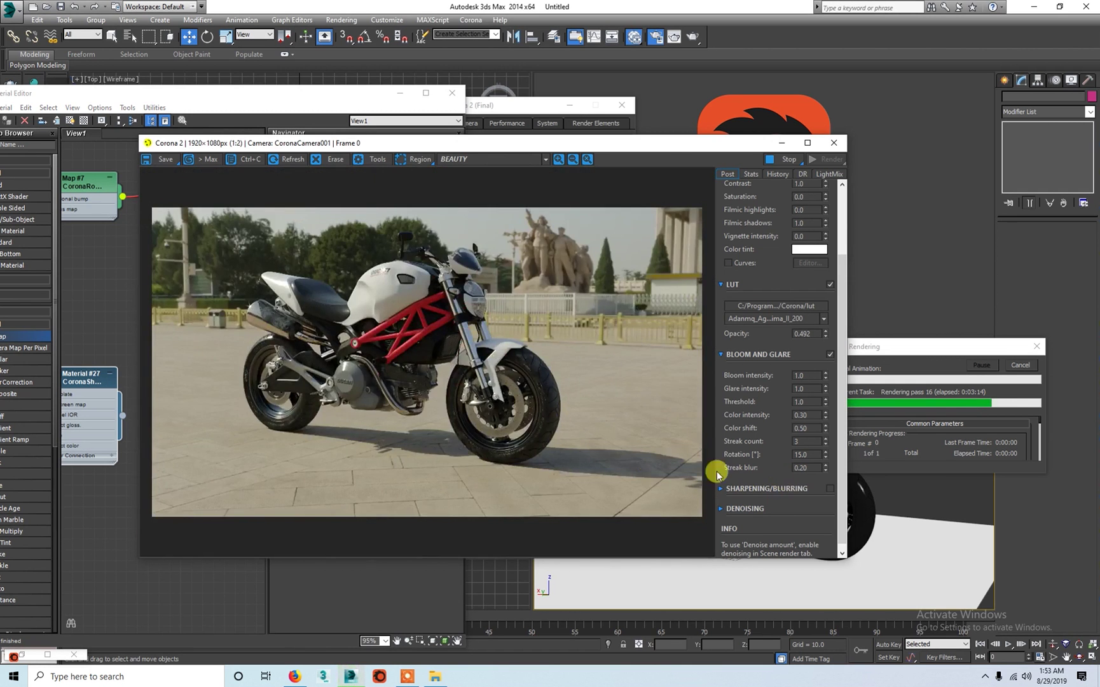
# Enable Sharpening/Blurring with amount 1.0, sharpen radius 0.50 and blur radius 0.10.
pyautogui.scroll(2, 503, 433)
pyautogui.scroll(1, 540, 417)
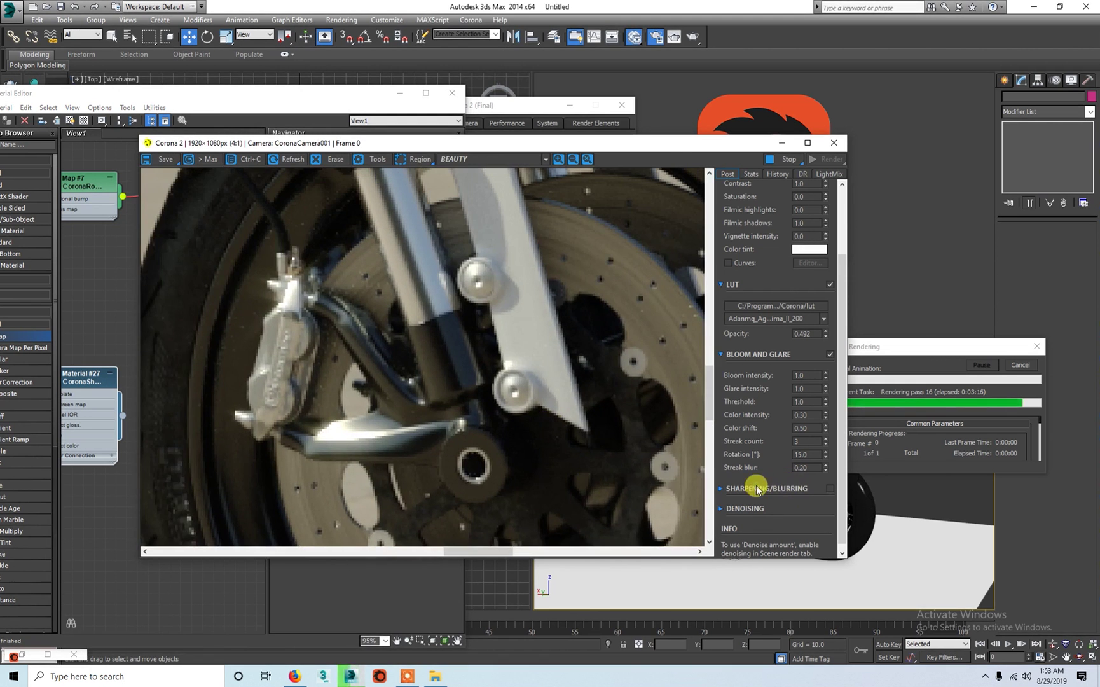
pyautogui.click(731, 488)
pyautogui.click(830, 477)
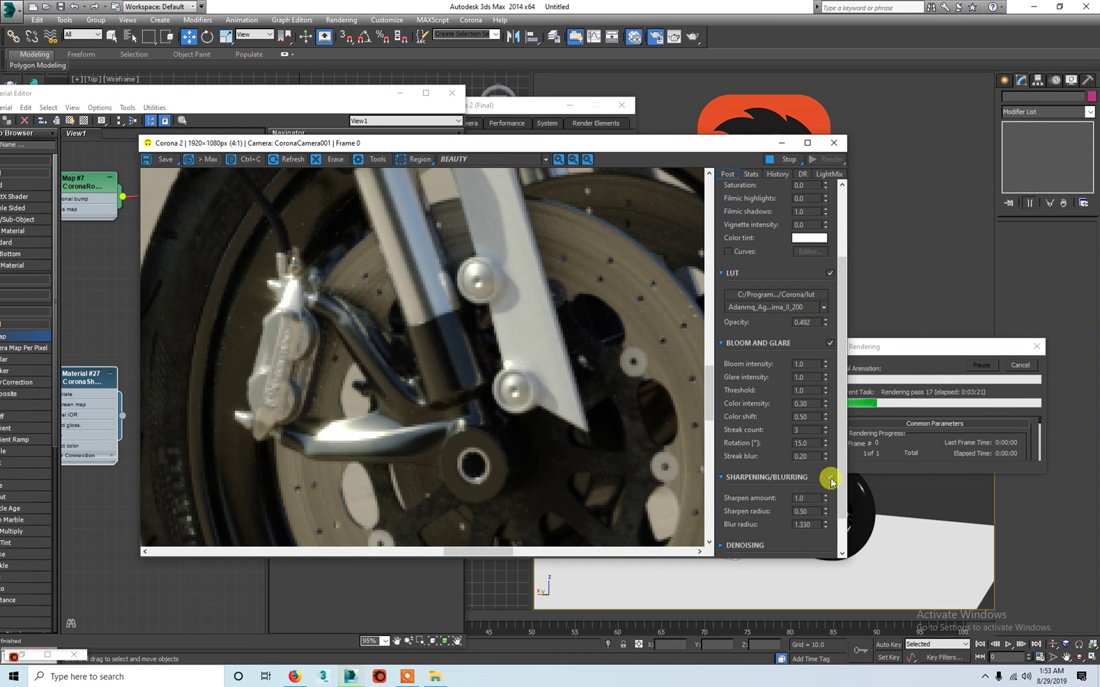
pyautogui.scroll(-2, 801, 500)
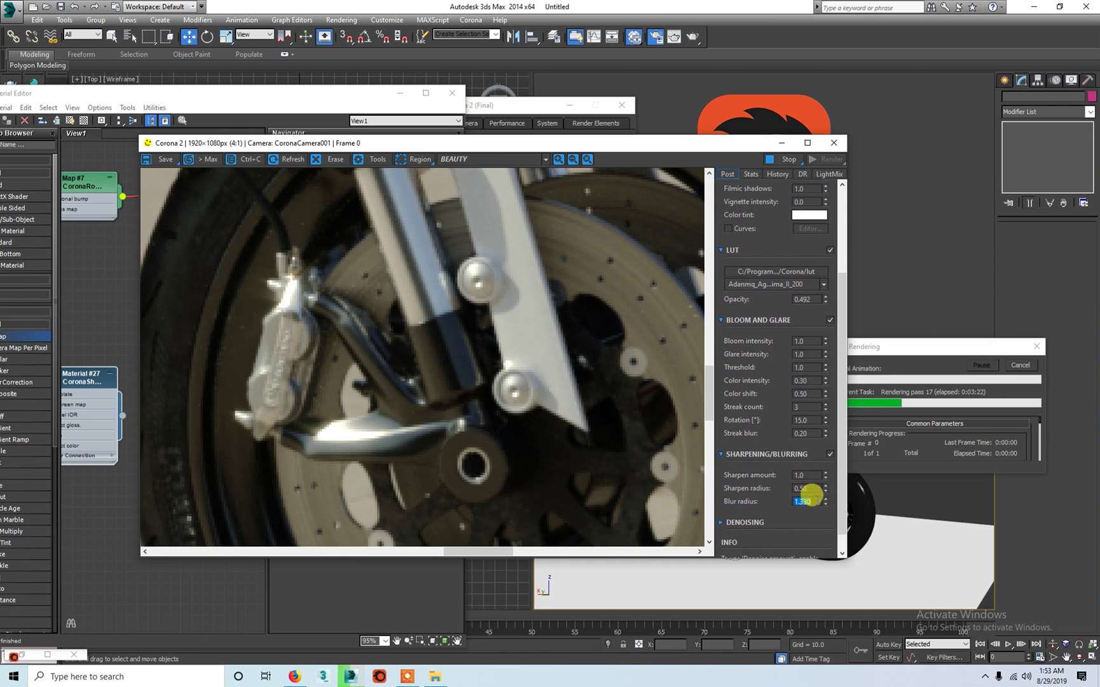
pyautogui.write('0.1')
pyautogui.press('Return')
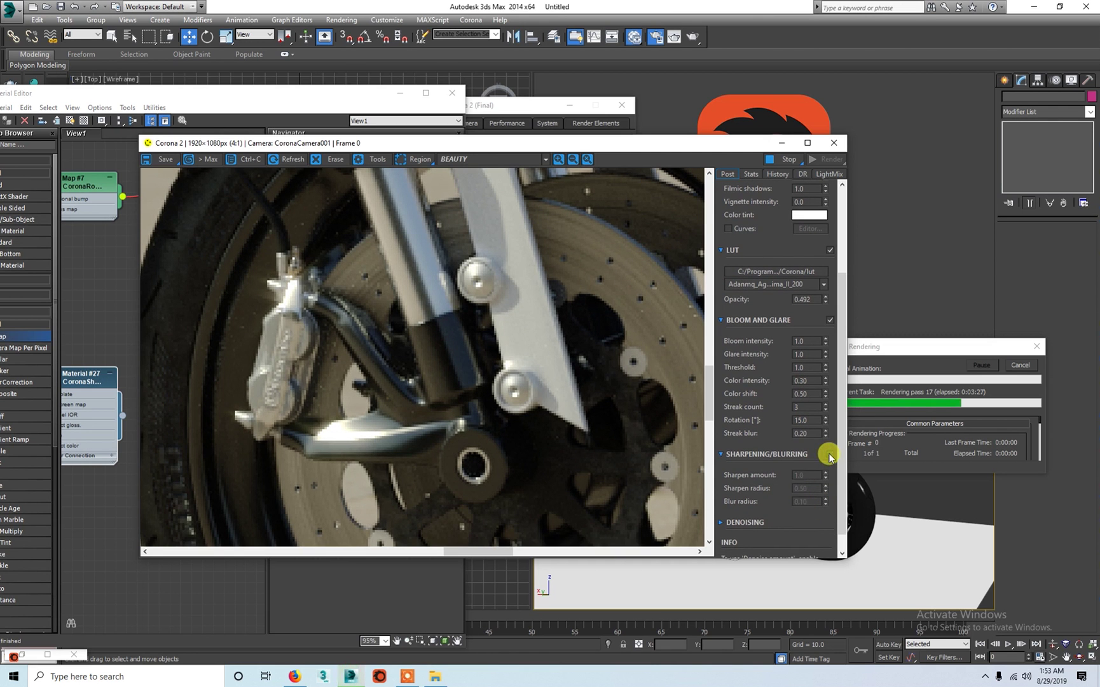
pyautogui.scroll(-2, 774, 514)
pyautogui.click(747, 503)
pyautogui.scroll(4, 756, 491)
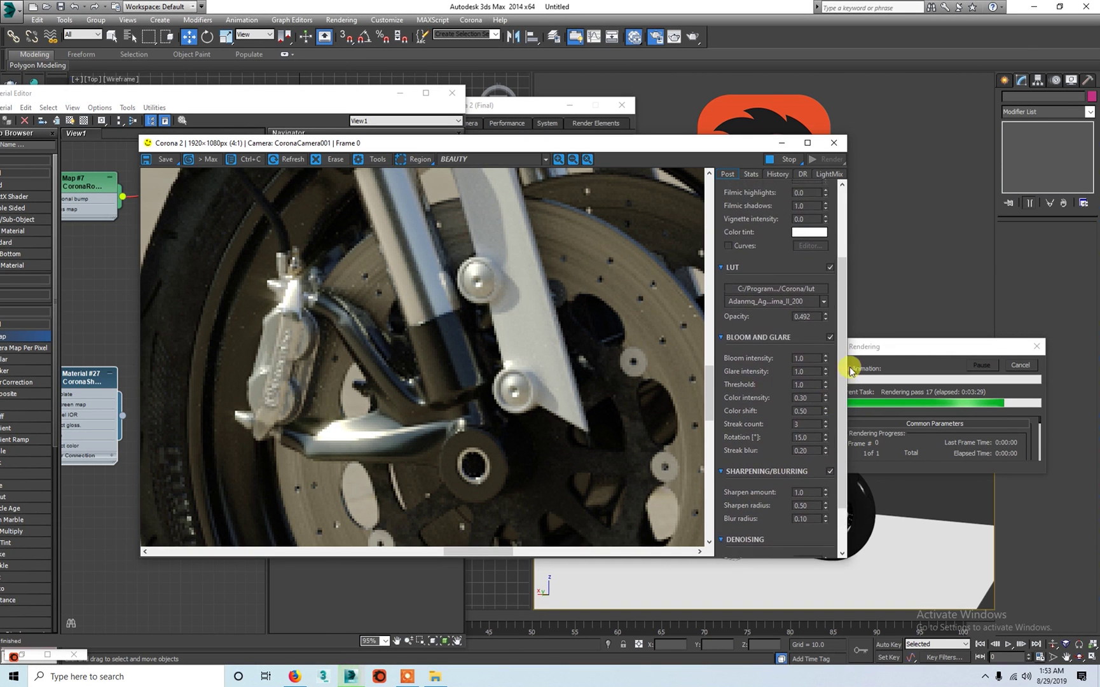
pyautogui.moveTo(843, 364); pyautogui.dragTo(841, 267)
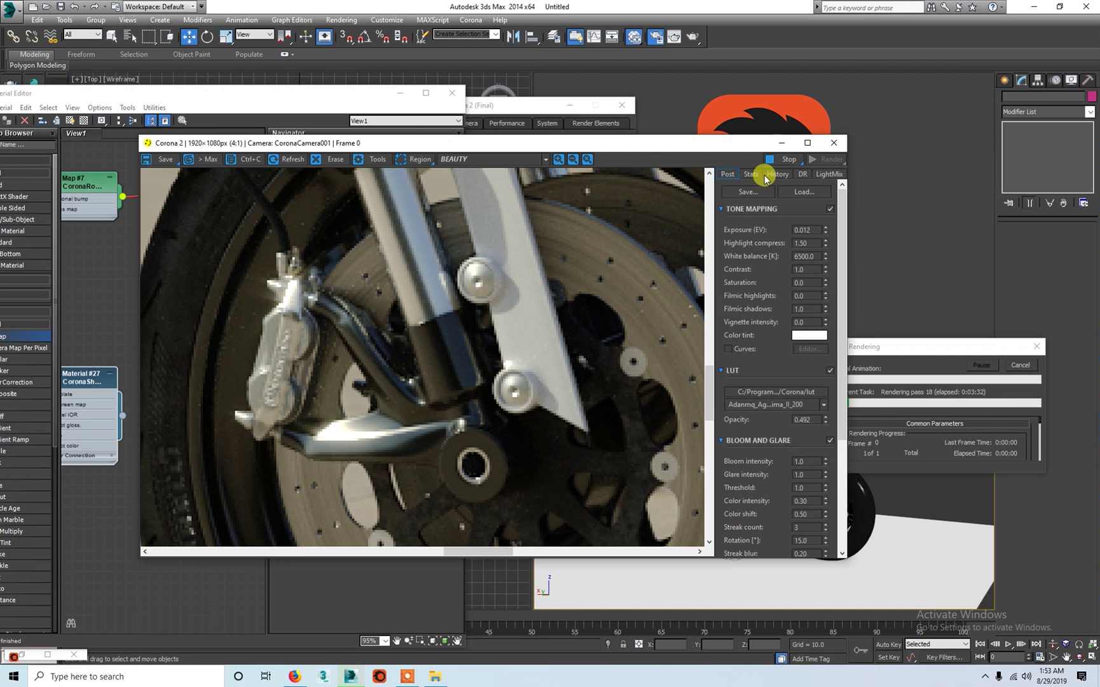
# Inspect the Ducati render, stop it after pass 18 and minimize the frame buffer.
pyautogui.scroll(-1, 537, 344)
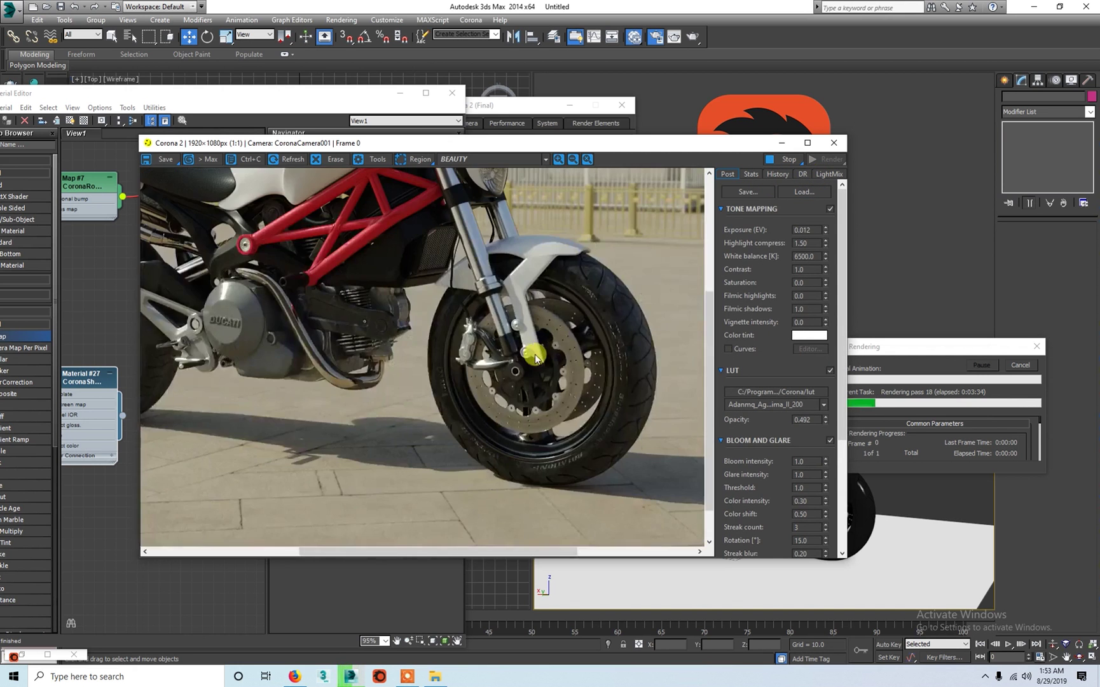
pyautogui.scroll(-2, 536, 341)
pyautogui.scroll(1, 512, 324)
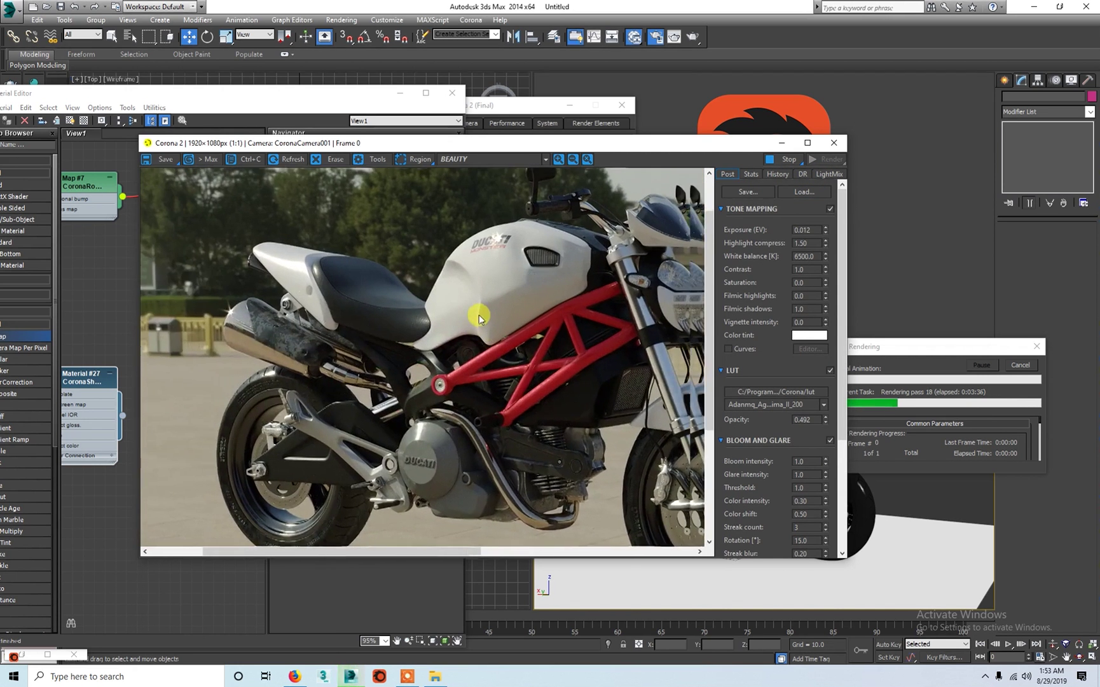
pyautogui.scroll(1, 213, 291)
pyautogui.scroll(1, 240, 325)
pyautogui.scroll(-2, 275, 352)
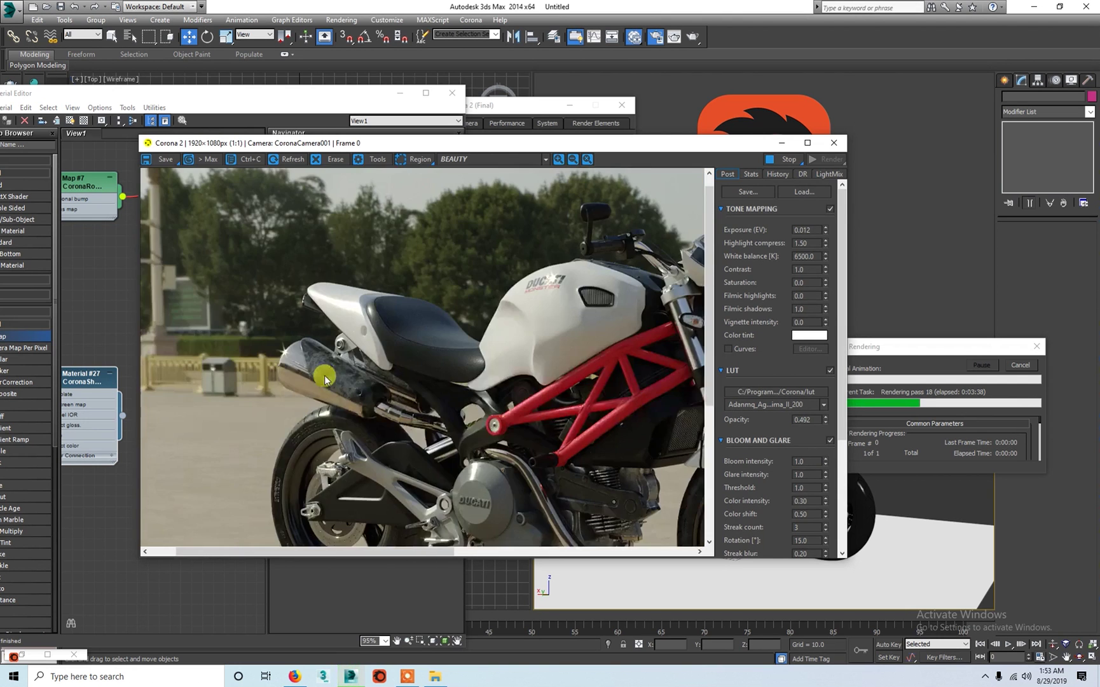
pyautogui.scroll(-1, 387, 447)
pyautogui.scroll(1, 501, 411)
pyautogui.scroll(1, 374, 405)
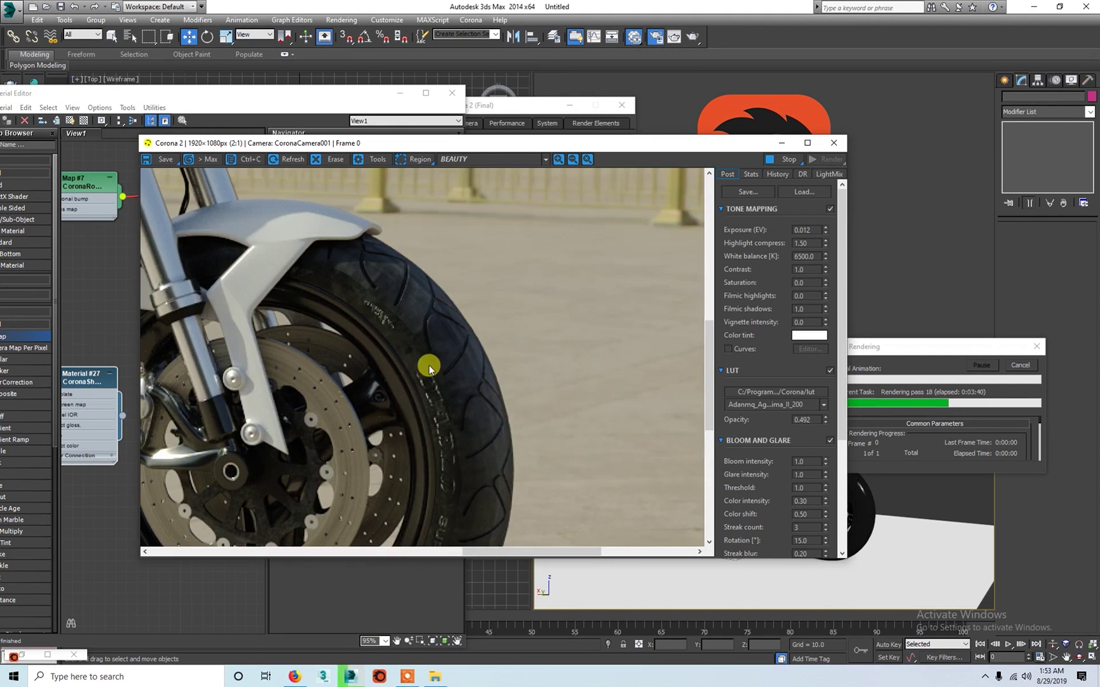
pyautogui.click(1020, 365)
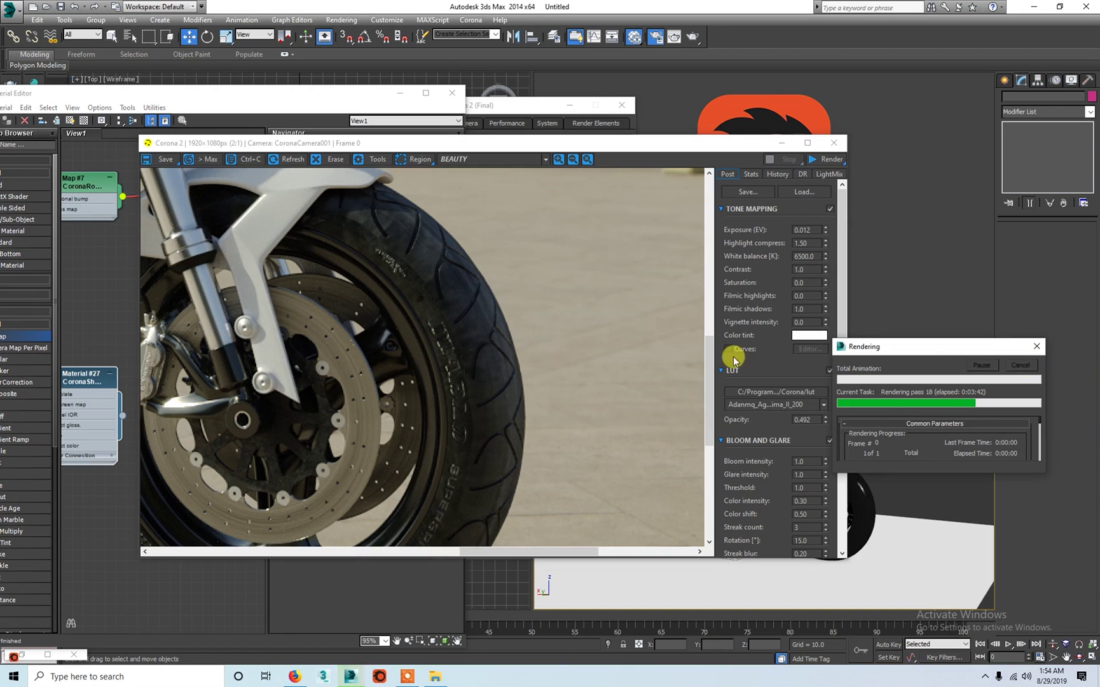
pyautogui.click(782, 143)
# Open the motorcycle group and isolate the front wheel on its own.
pyautogui.click(858, 476)
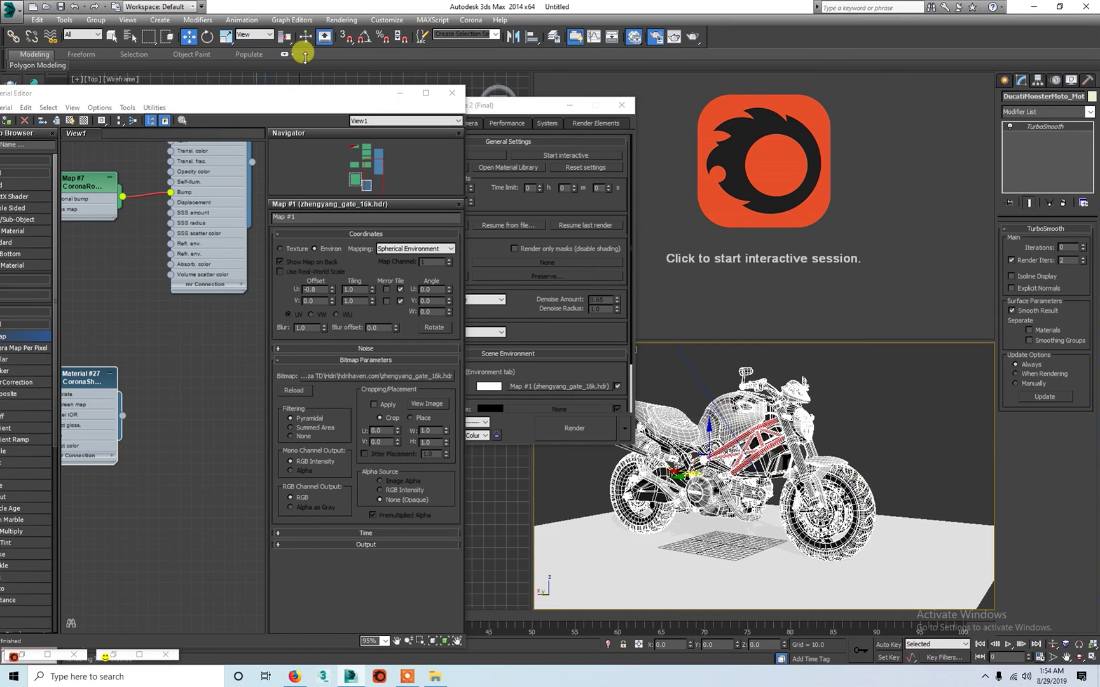
pyautogui.click(98, 20)
pyautogui.click(103, 66)
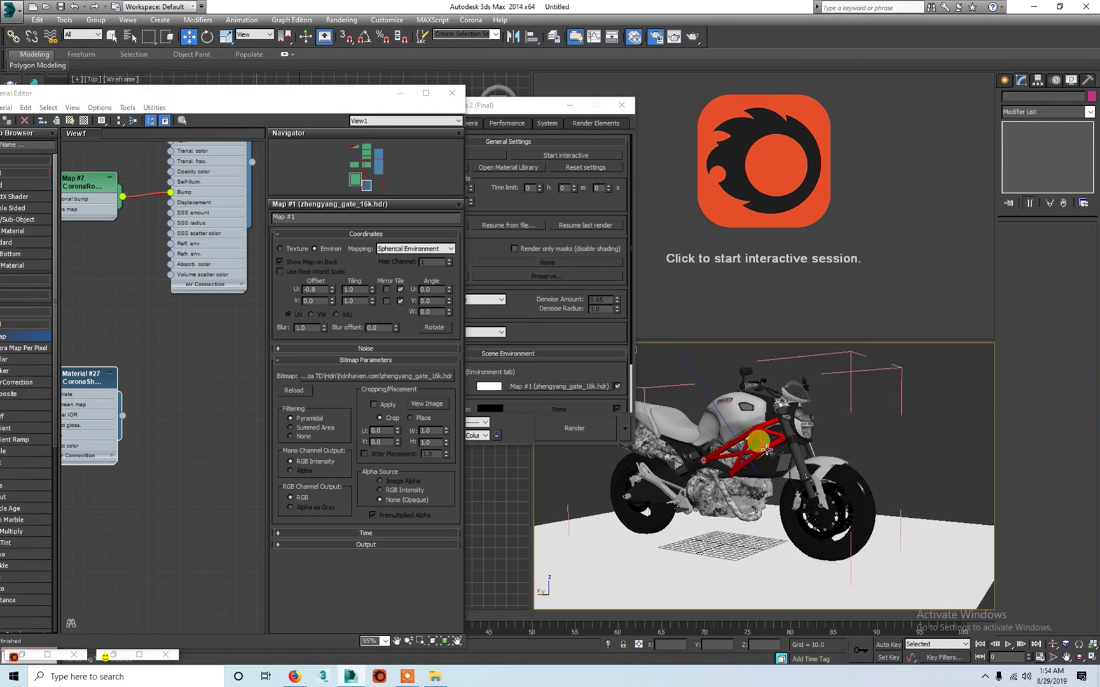
pyautogui.click(852, 474)
pyautogui.click(608, 644)
pyautogui.click(913, 498)
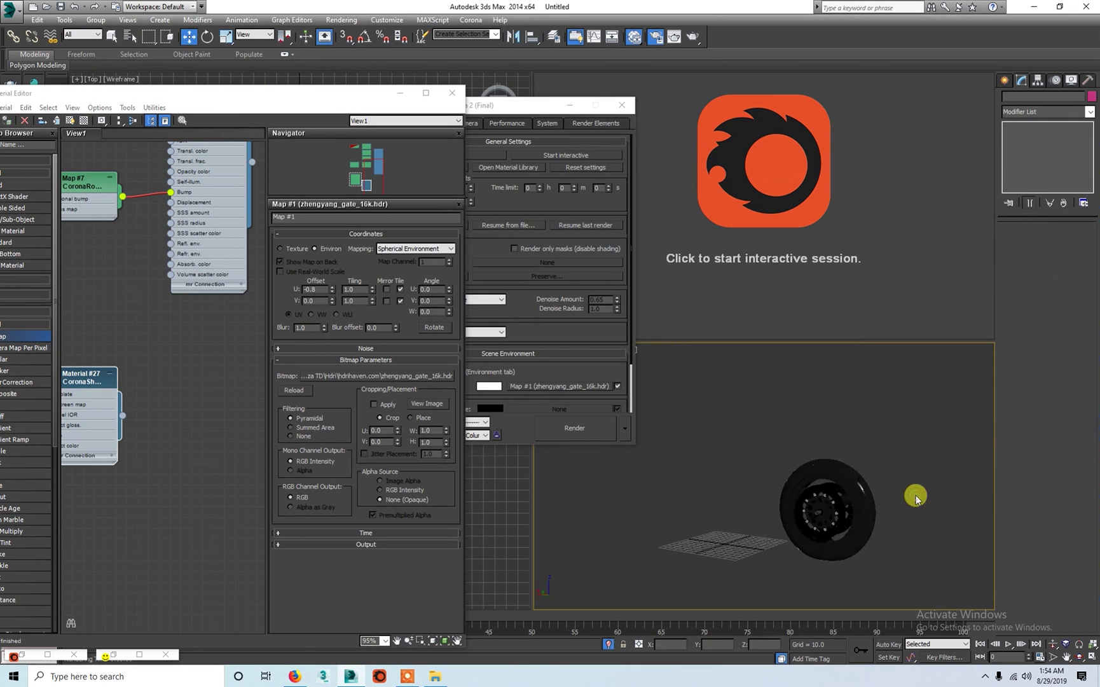
pyautogui.click(853, 491)
# Start Corona Interactive, review the Performance and Camera settings, then delete the wheel.
pyautogui.click(803, 257)
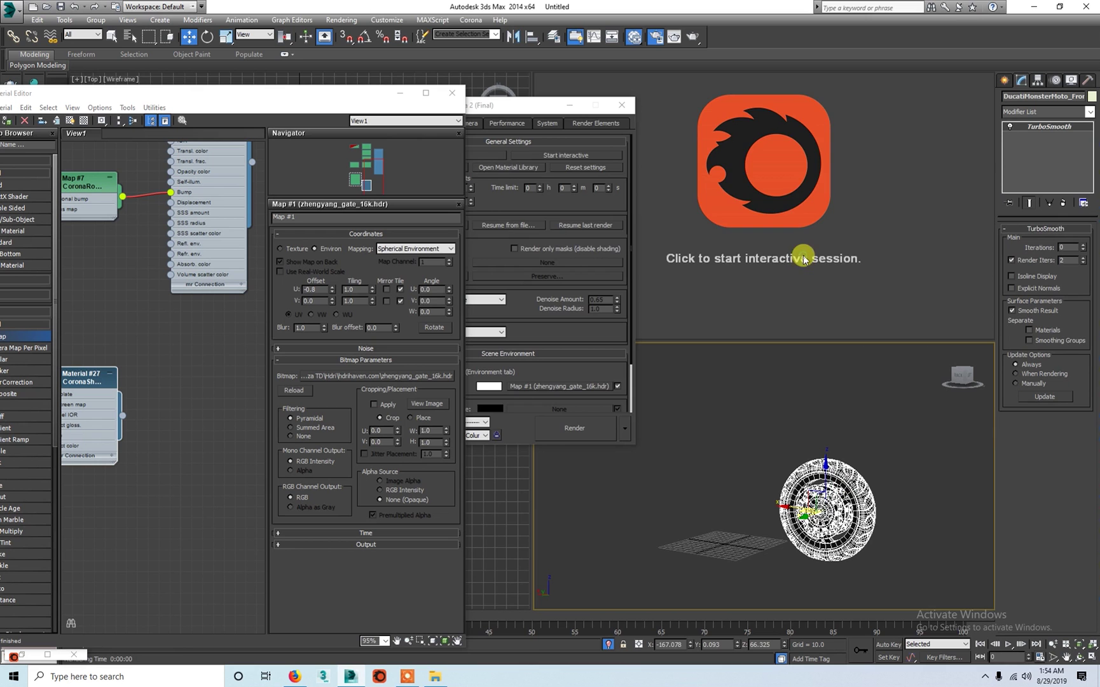
pyautogui.click(495, 123)
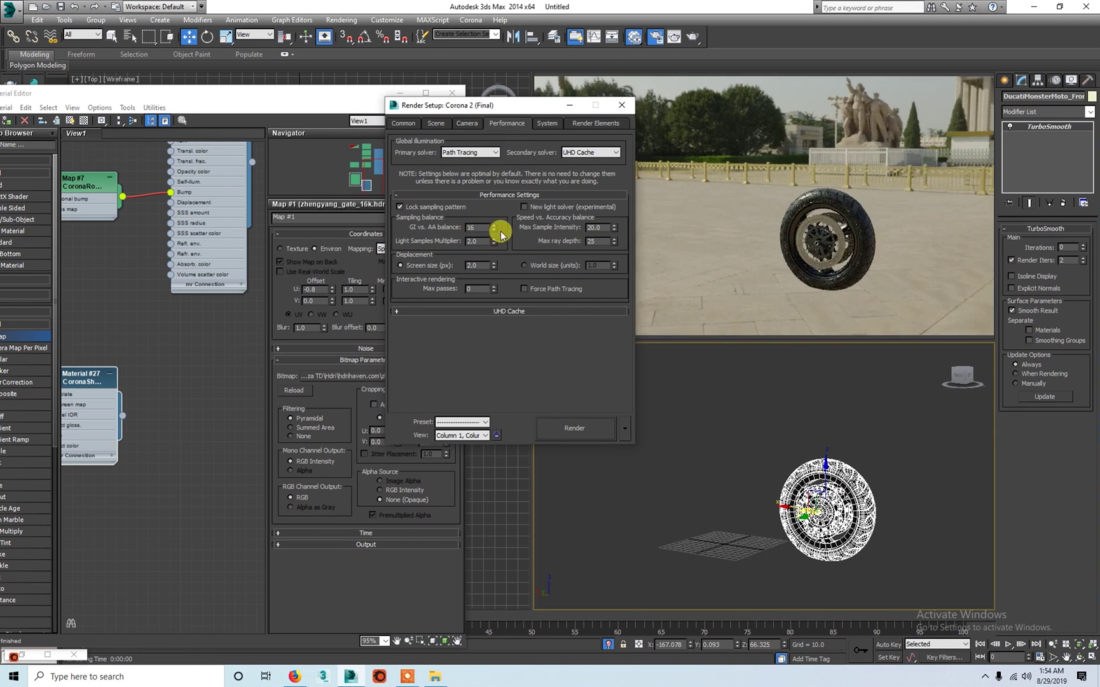
pyautogui.click(469, 123)
pyautogui.scroll(-5, 491, 306)
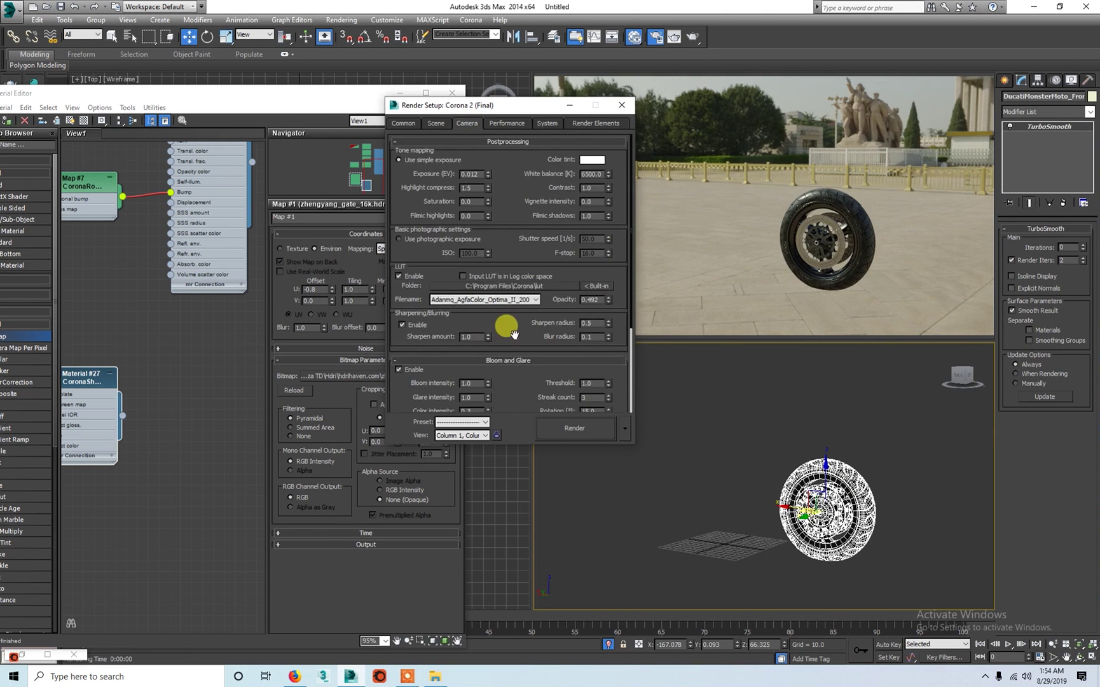
pyautogui.moveTo(514, 334); pyautogui.dragTo(515, 215)
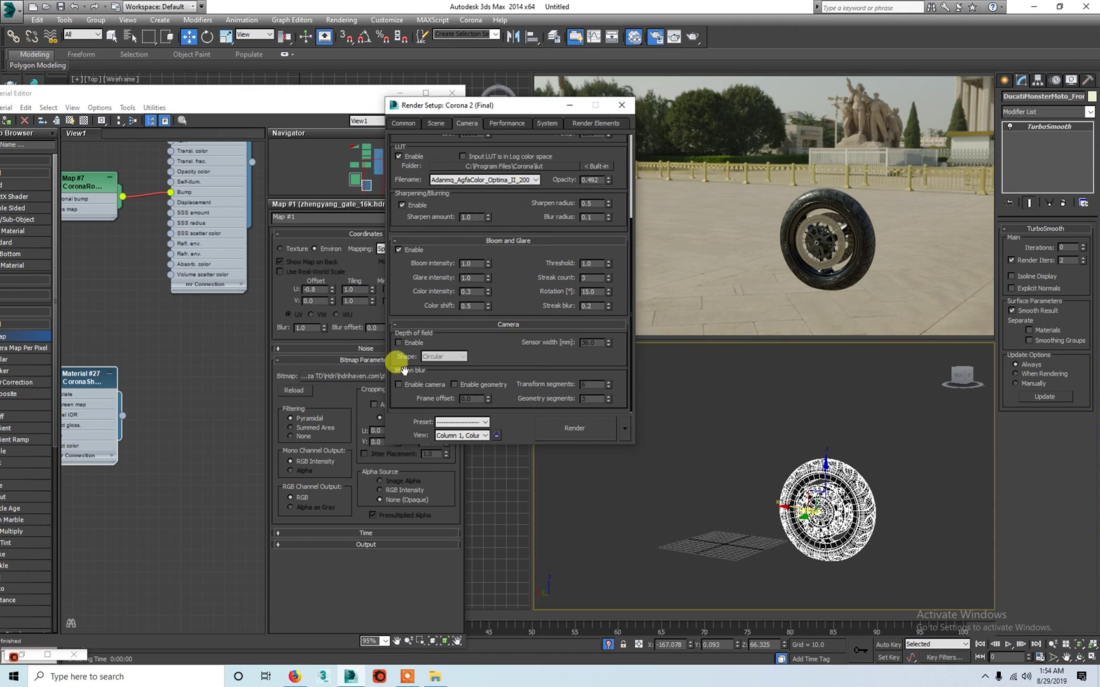
pyautogui.click(627, 110)
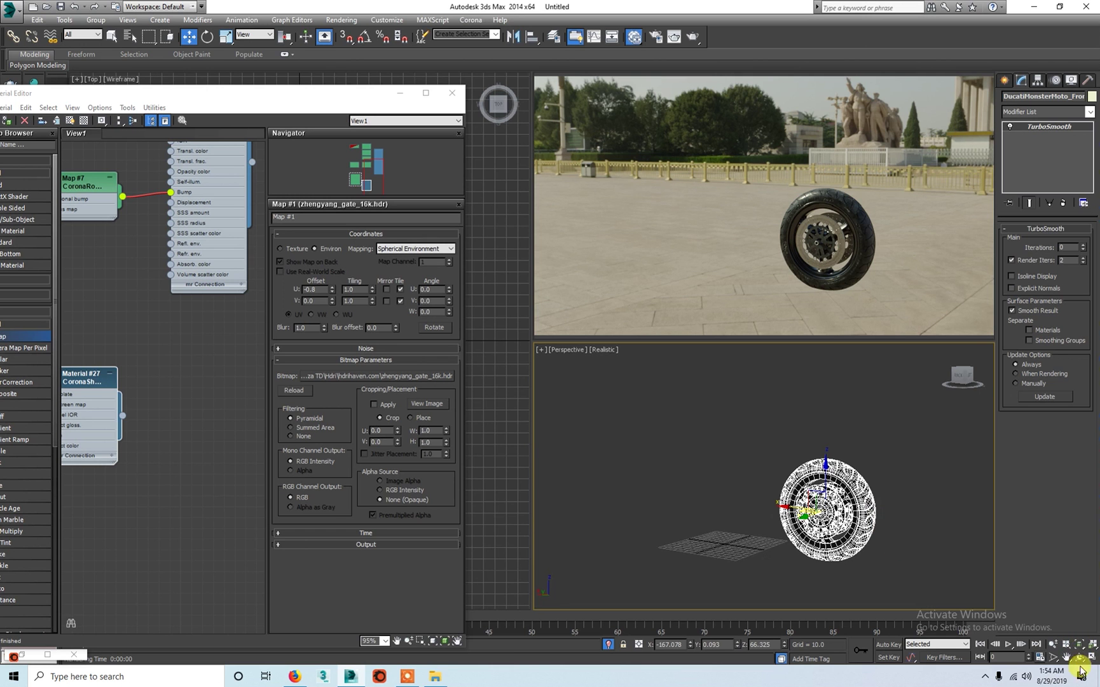
pyautogui.press('Delete')
# Undo the wheel deletion and arc-rotate the Perspective view for a close-up.
pyautogui.hotkey('ctrl', 'z')
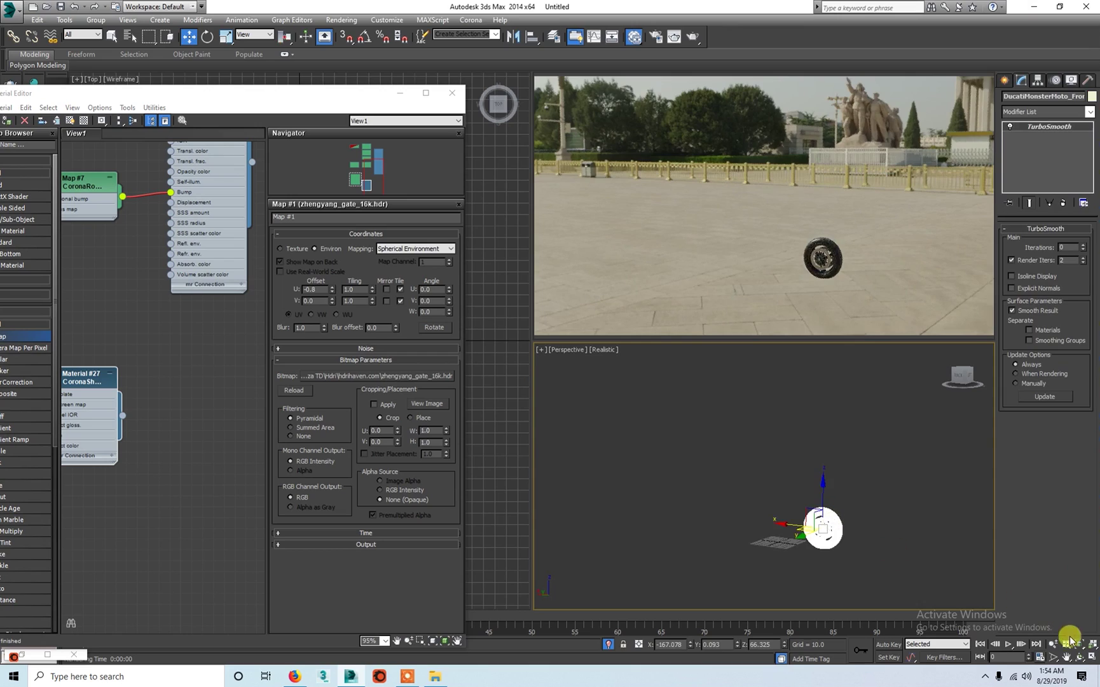
pyautogui.click(1070, 638)
pyautogui.moveTo(736, 449)
pyautogui.mouseDown()
pyautogui.moveTo(719, 456)
pyautogui.moveTo(896, 502)
pyautogui.mouseUp()
pyautogui.click(935, 539)
# Pan the Slate node view, shift the material editor right, and load the wheel material.
pyautogui.scroll(-3, 730, 467)
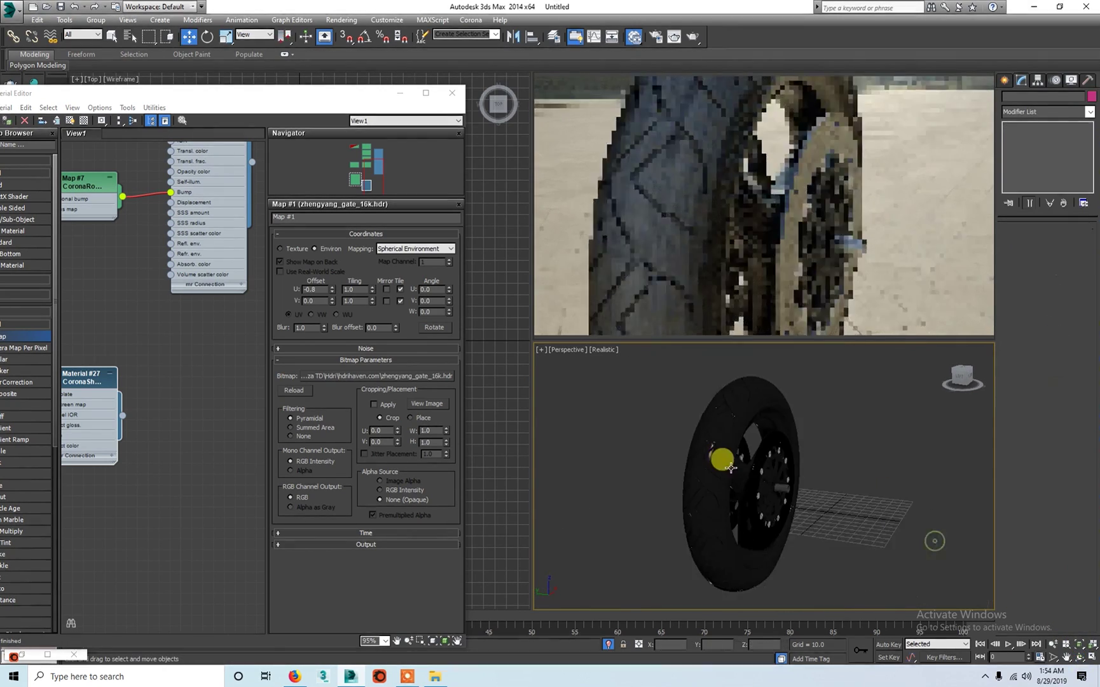
pyautogui.moveTo(183, 436); pyautogui.dragTo(206, 318, button='middle')
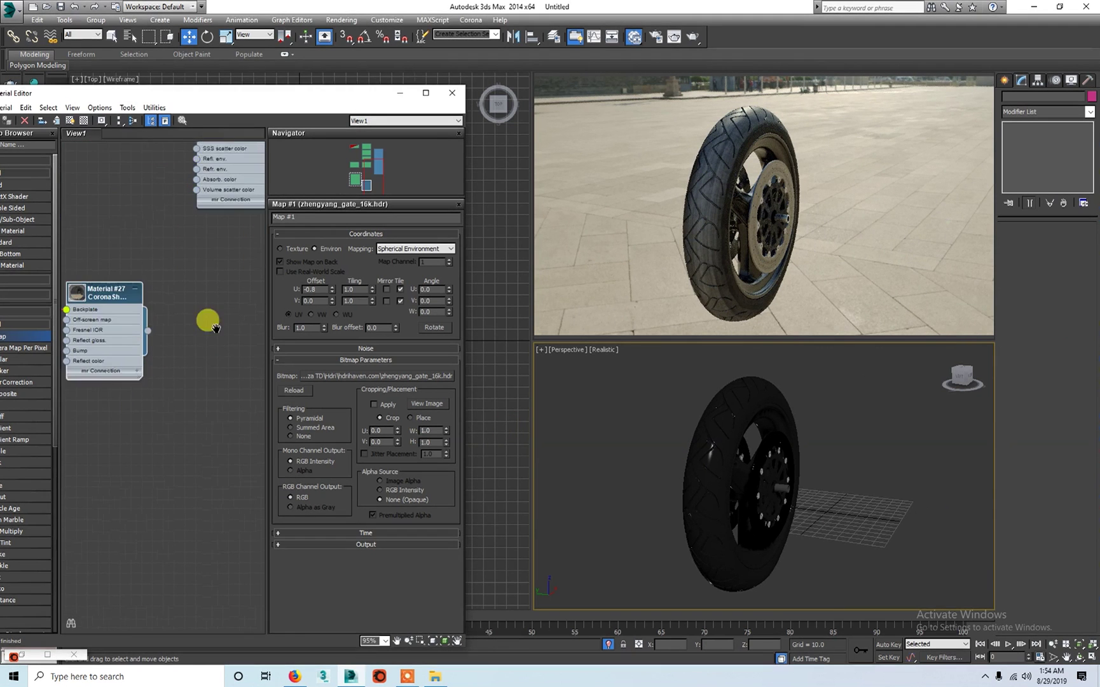
pyautogui.moveTo(131, 93); pyautogui.dragTo(236, 91)
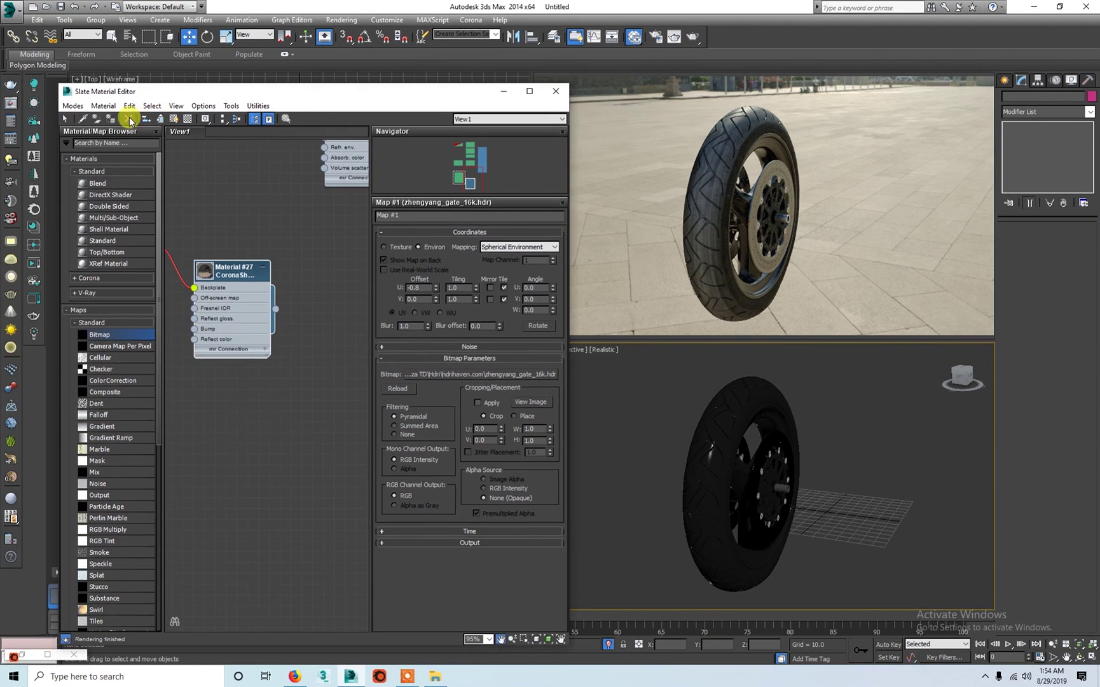
pyautogui.click(688, 437)
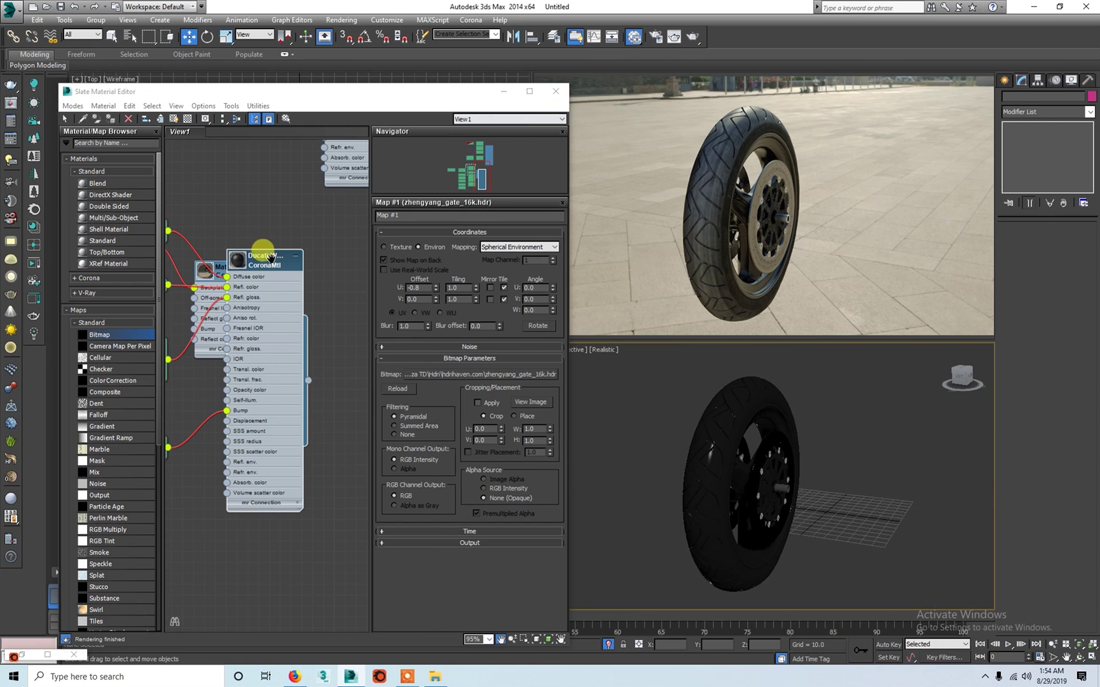
# Rearrange the Ducati material, Composite, CoronaNormal and Bitmap nodes in the node view.
pyautogui.moveTo(258, 253); pyautogui.dragTo(332, 335, button='middle')
pyautogui.moveTo(321, 359); pyautogui.dragTo(365, 488)
pyautogui.moveTo(179, 417); pyautogui.dragTo(186, 288, button='middle')
pyautogui.moveTo(186, 288); pyautogui.dragTo(207, 321)
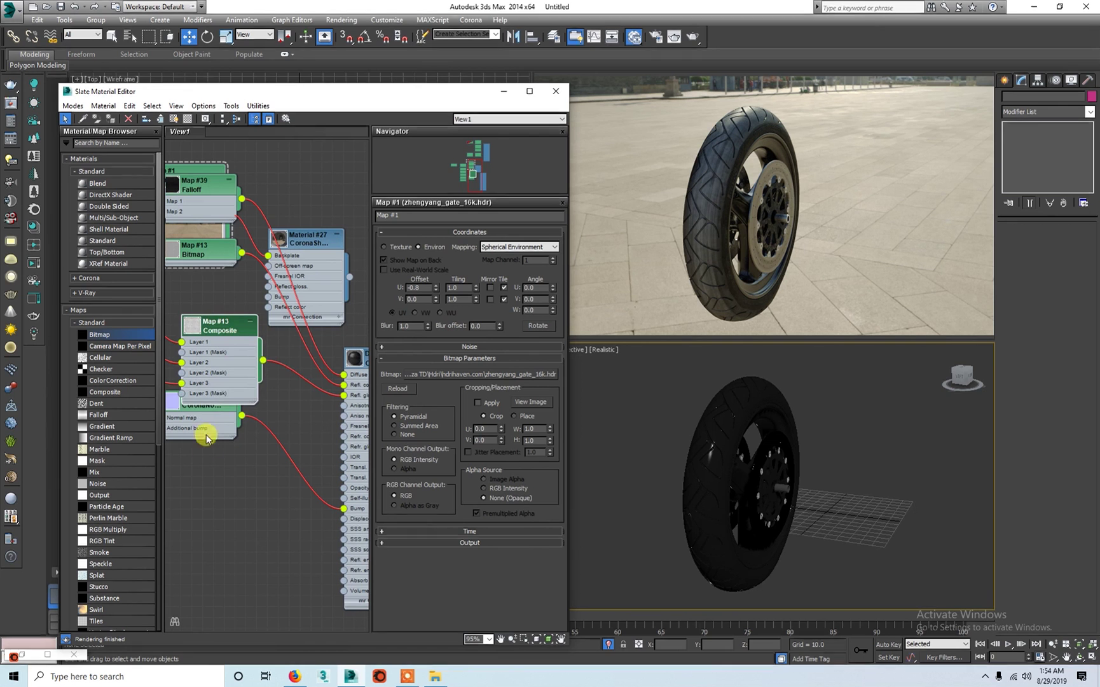
pyautogui.moveTo(203, 389); pyautogui.dragTo(209, 465)
pyautogui.moveTo(208, 249); pyautogui.dragTo(230, 283)
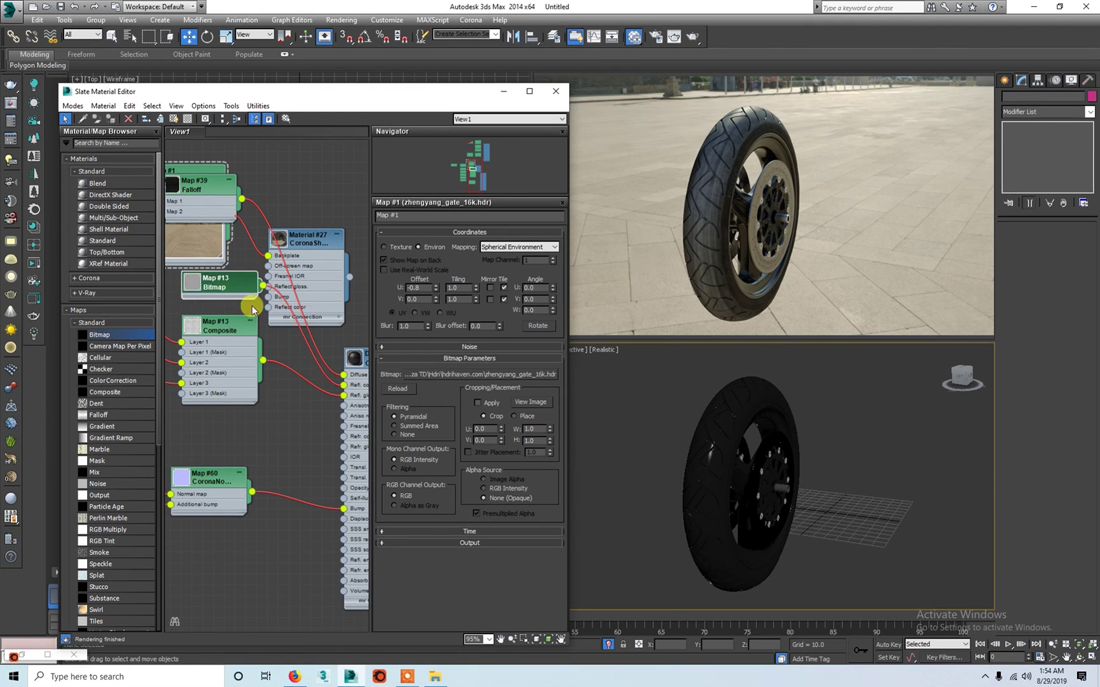
pyautogui.moveTo(356, 369); pyautogui.dragTo(298, 353, button='middle')
# Set the Ducati Wheel rubber reflection colour to mid-grey 163 and minimize the editor.
pyautogui.click(316, 339)
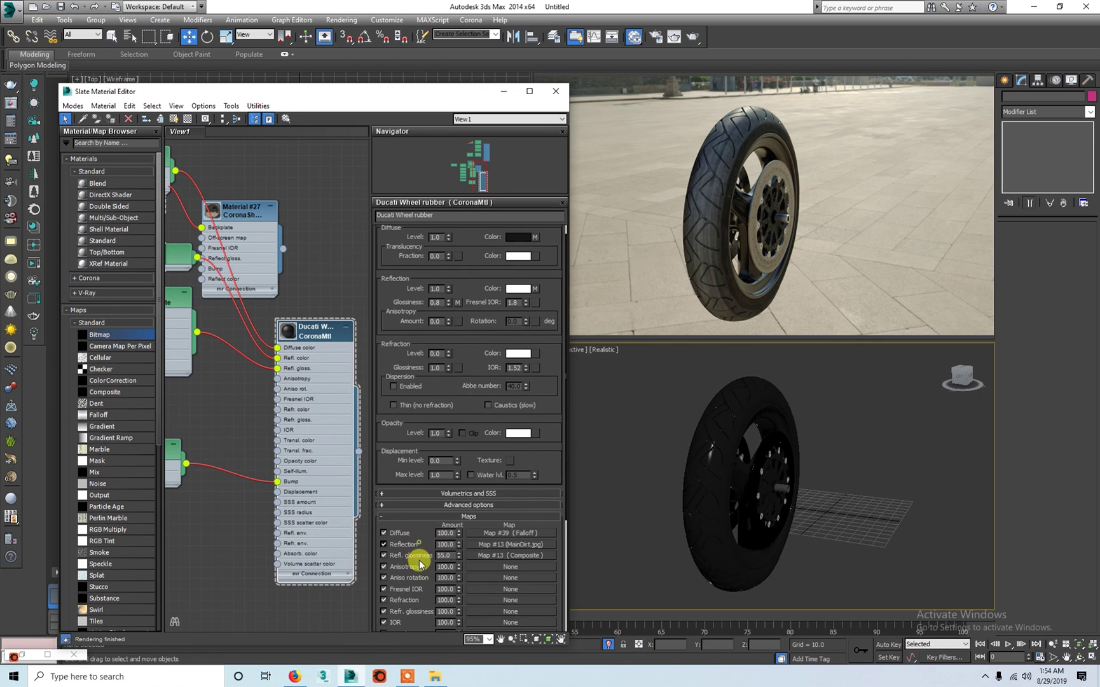
pyautogui.scroll(1, 492, 292)
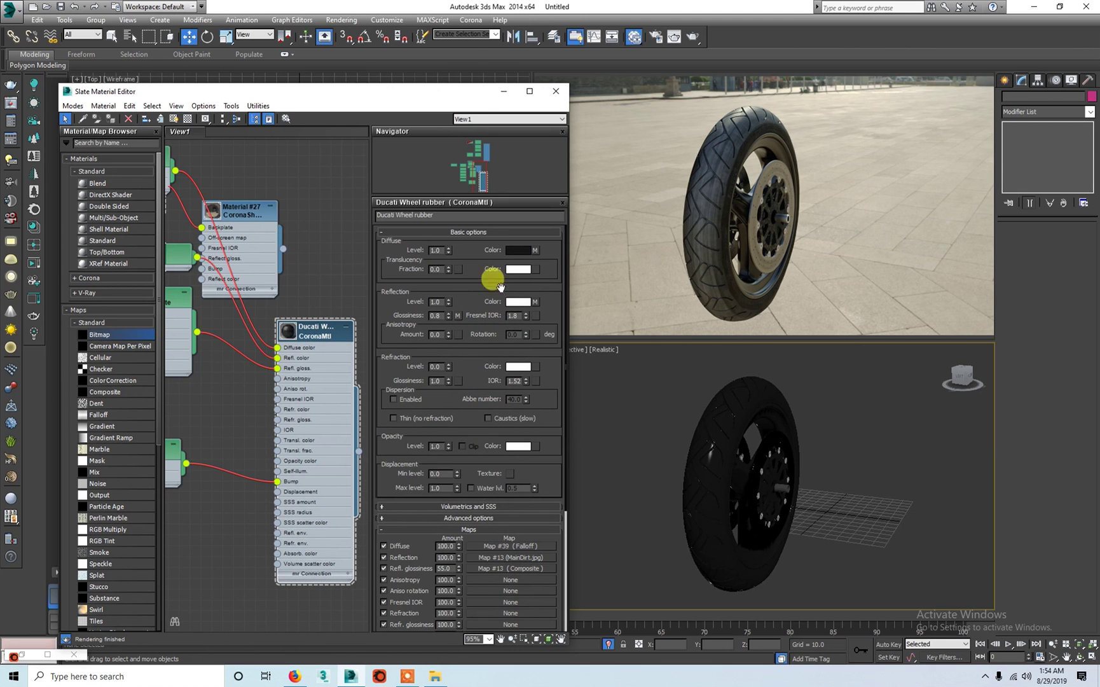
pyautogui.click(517, 303)
pyautogui.click(400, 130)
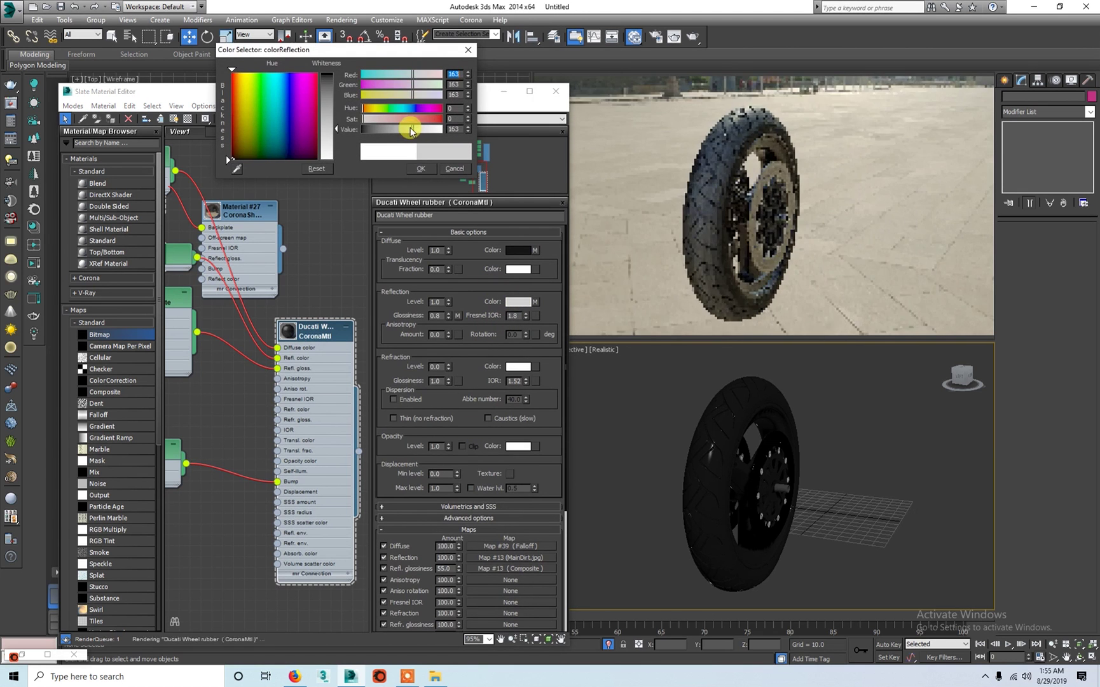
pyautogui.click(421, 168)
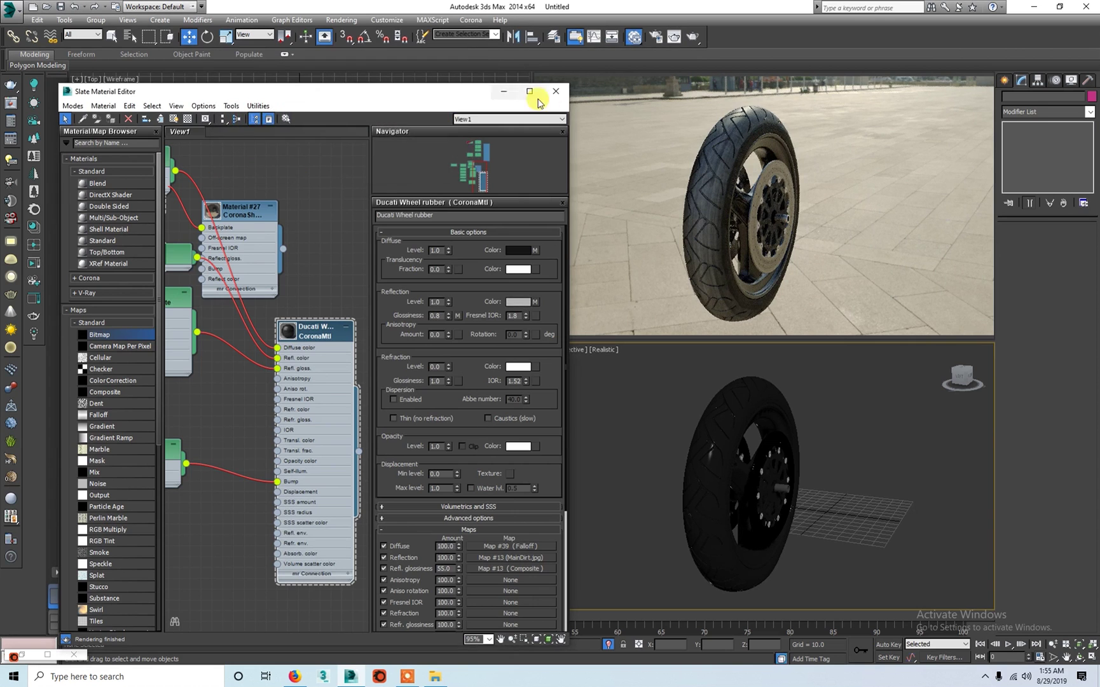
pyautogui.click(504, 91)
# View the lower-right viewport through CoronaCamera001 and turn off Isolate Selection.
pyautogui.press('c')
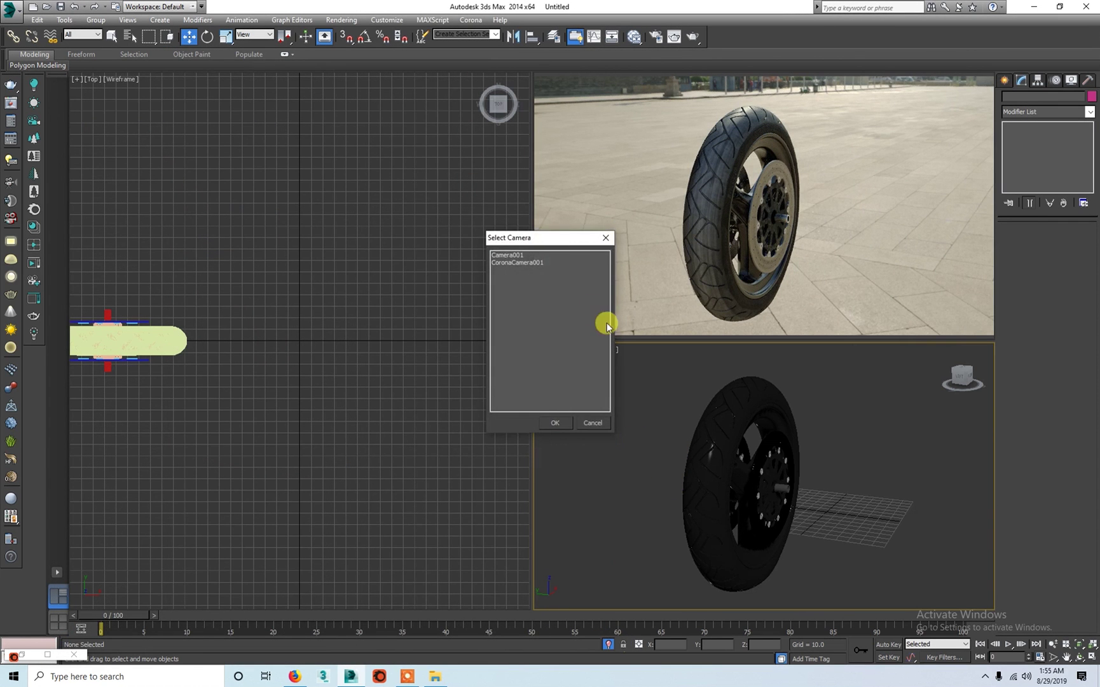
pyautogui.doubleClick(538, 263)
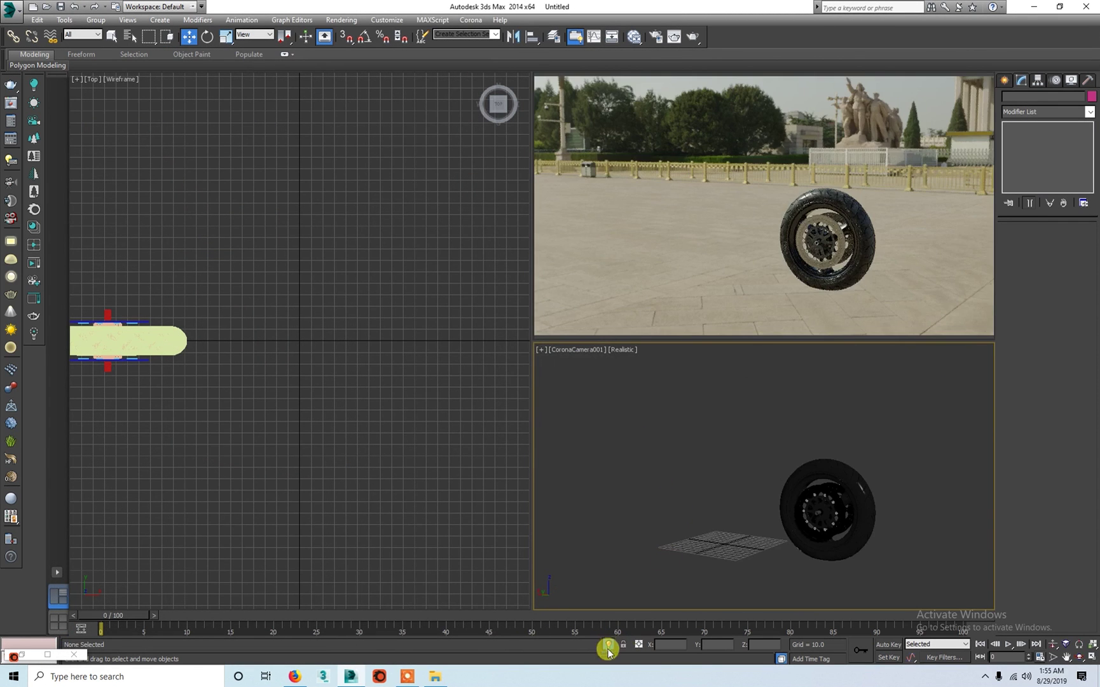
pyautogui.click(608, 644)
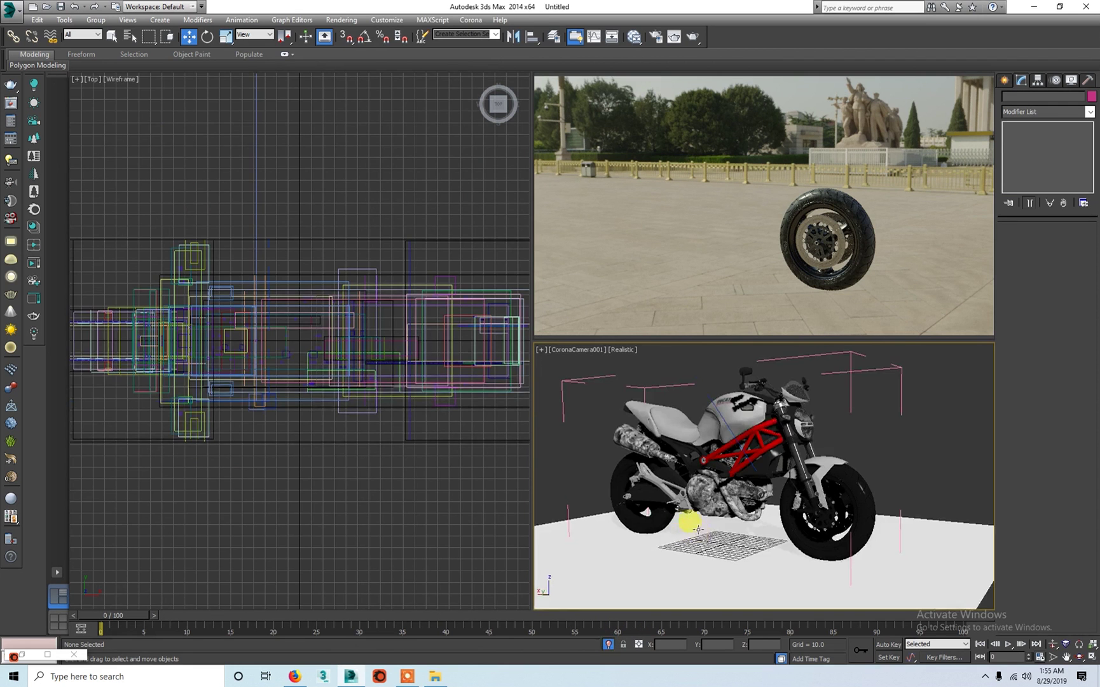
# Close the motorcycle group, deselect it, and launch the final render.
pyautogui.click(749, 418)
pyautogui.click(95, 20)
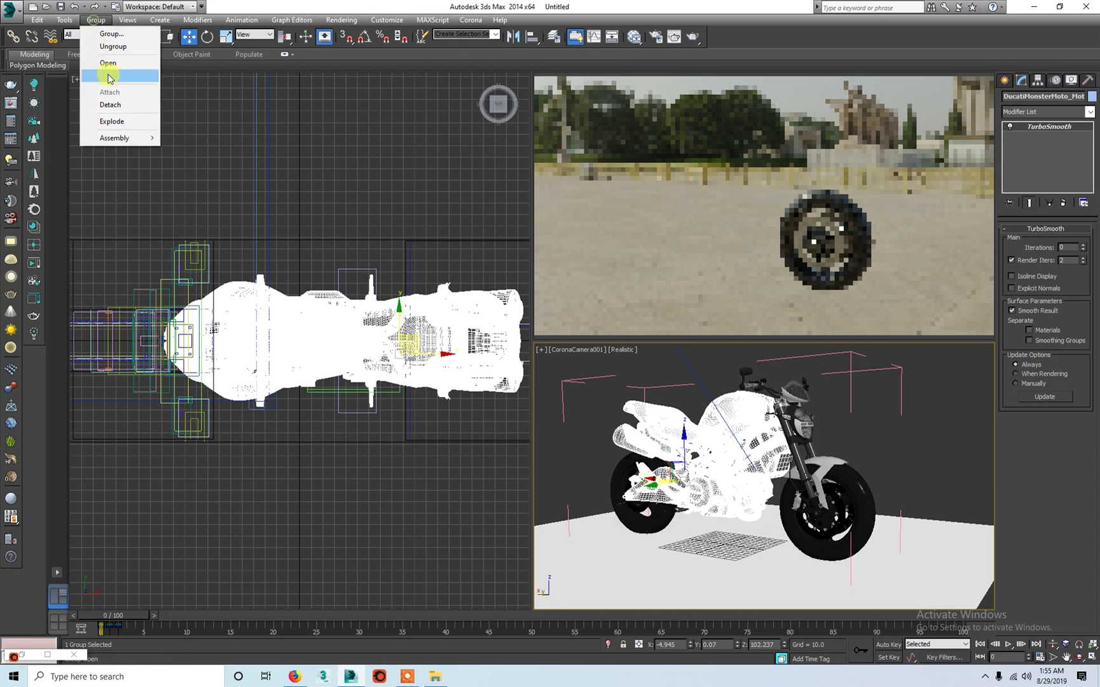
pyautogui.click(110, 76)
pyautogui.click(884, 449)
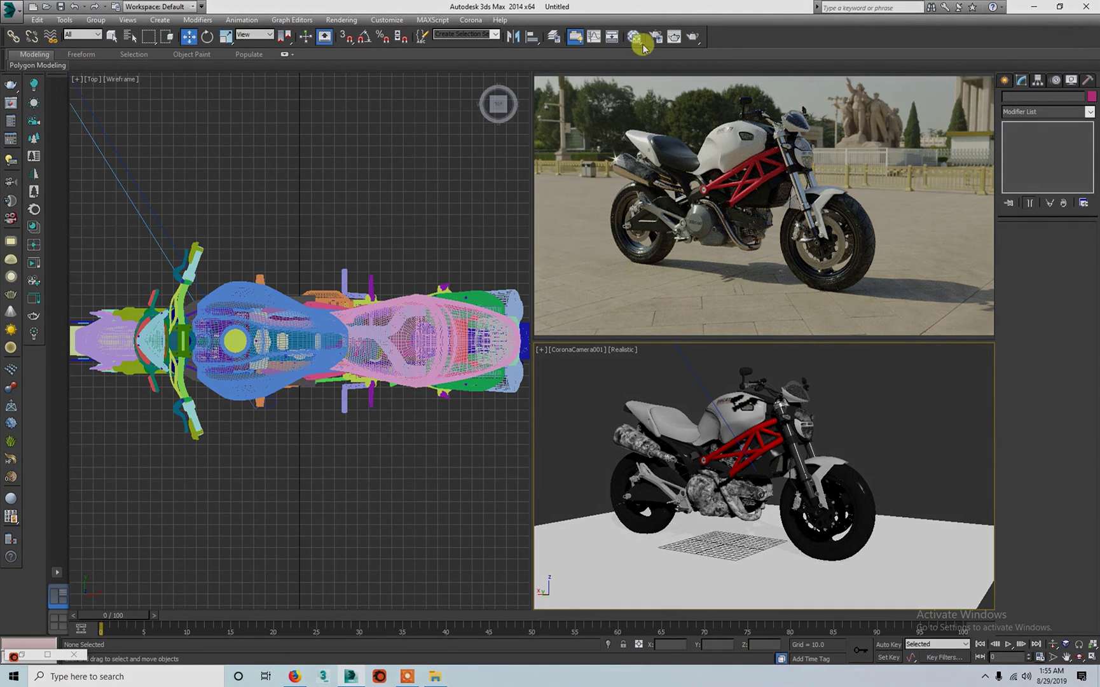
pyautogui.click(690, 39)
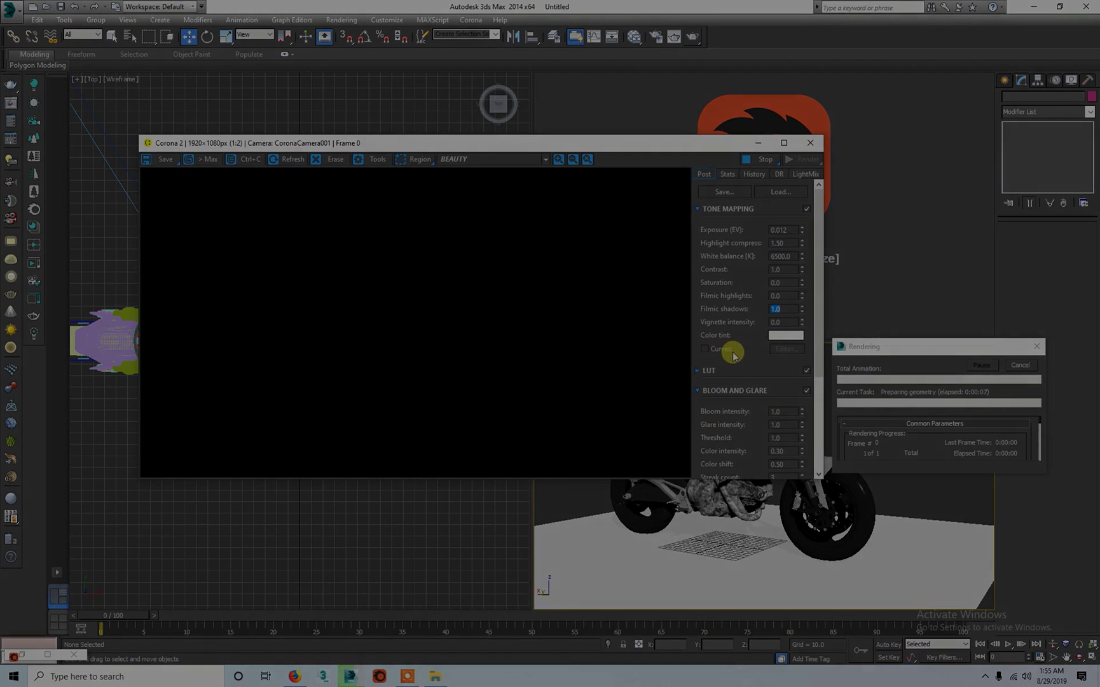
# Zoom the Corona frame buffer out and back in while the render prepares geometry.
pyautogui.scroll(-2, 445, 367)
pyautogui.scroll(-2, 452, 346)
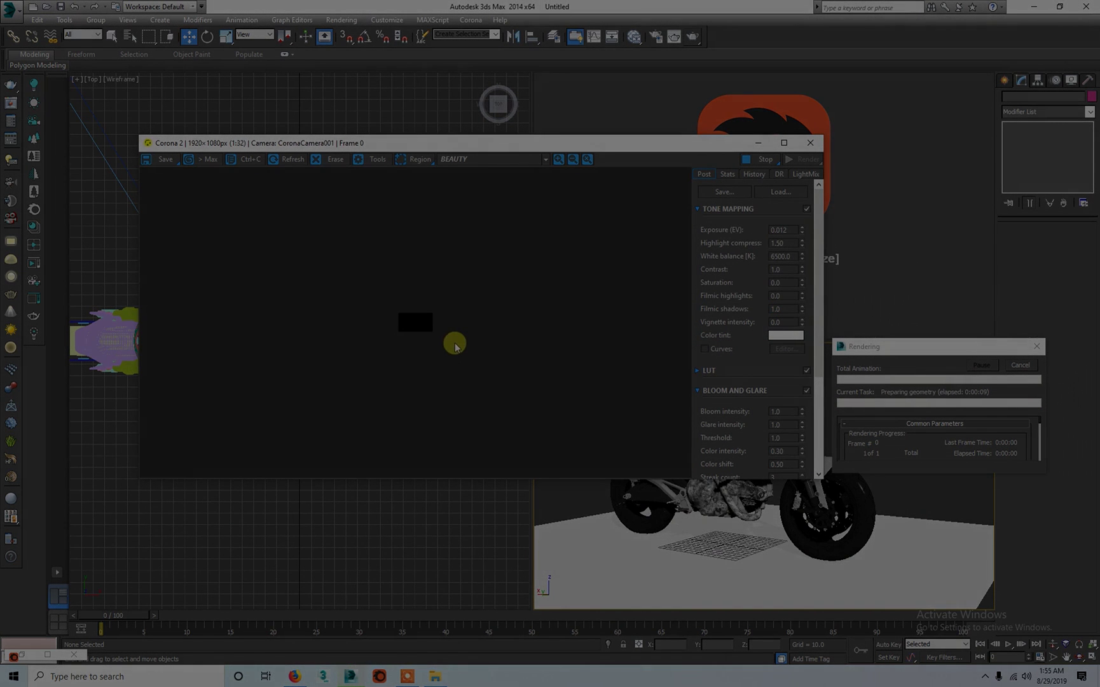
pyautogui.scroll(4, 455, 344)
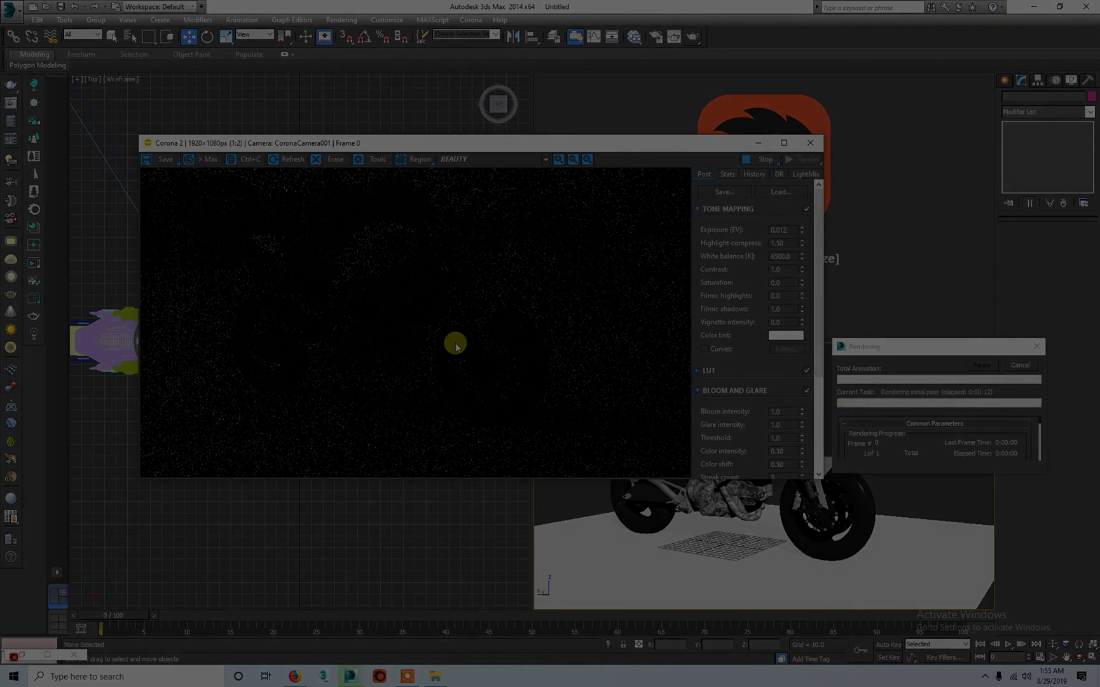